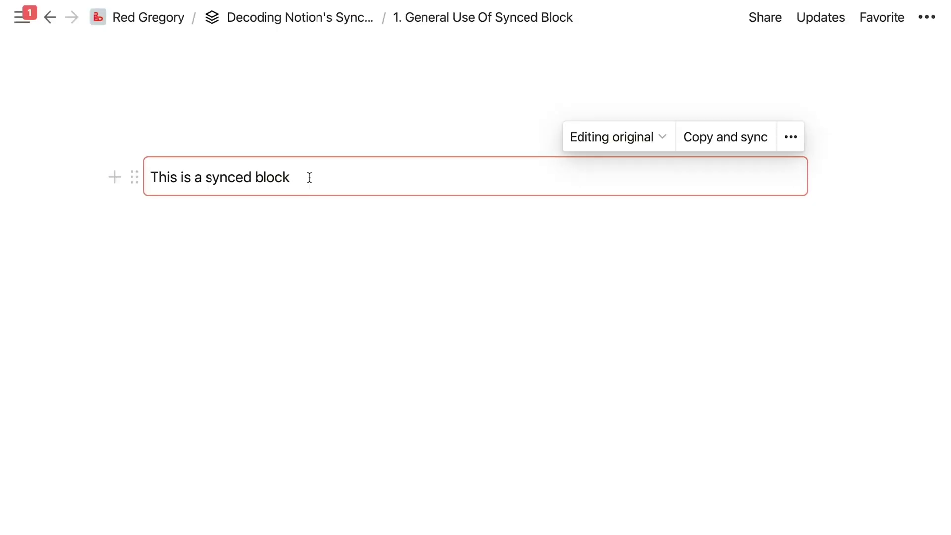
Copy and sync the block, pasting two synced copies on new lines below it.
{"action": "left_click", "coordinate": [733, 132]}
{"action": "left_click", "coordinate": [279, 266]}
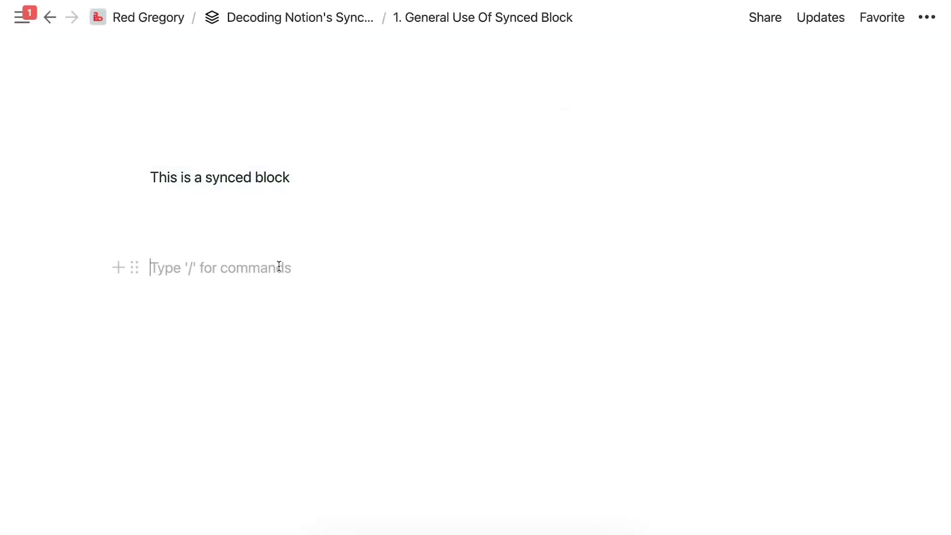
{"action": "key", "text": "ctrl+v"}
{"action": "key", "text": "Return"}
{"action": "key", "text": "ctrl+v"}
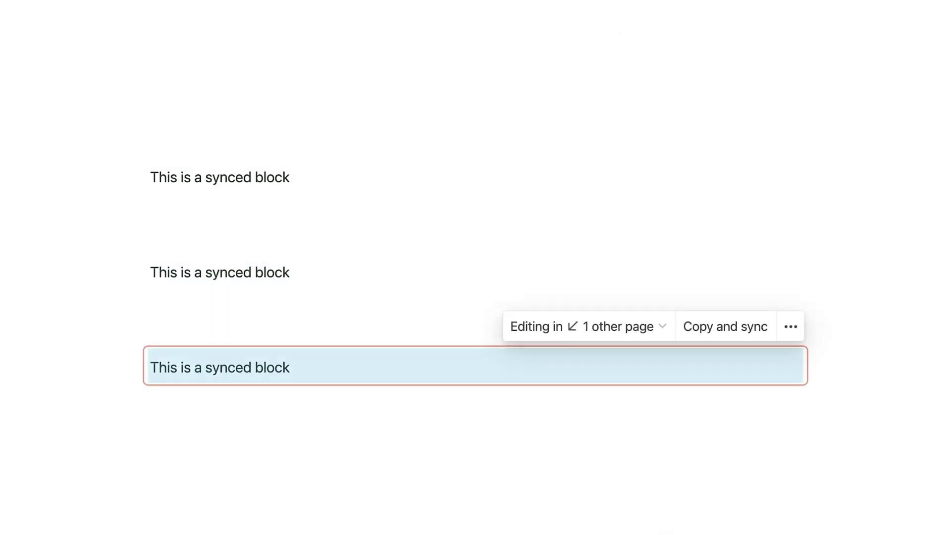
Append '. When changes are made.' to the third copy's sentence.
{"action": "left_click", "coordinate": [276, 272]}
{"action": "left_click", "coordinate": [276, 178]}
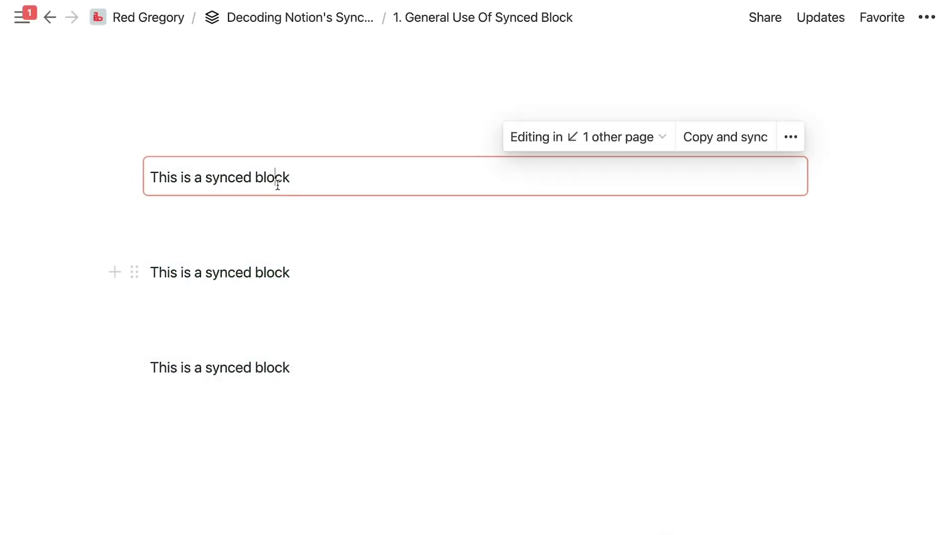
{"action": "left_click", "coordinate": [284, 270]}
{"action": "left_click", "coordinate": [292, 368]}
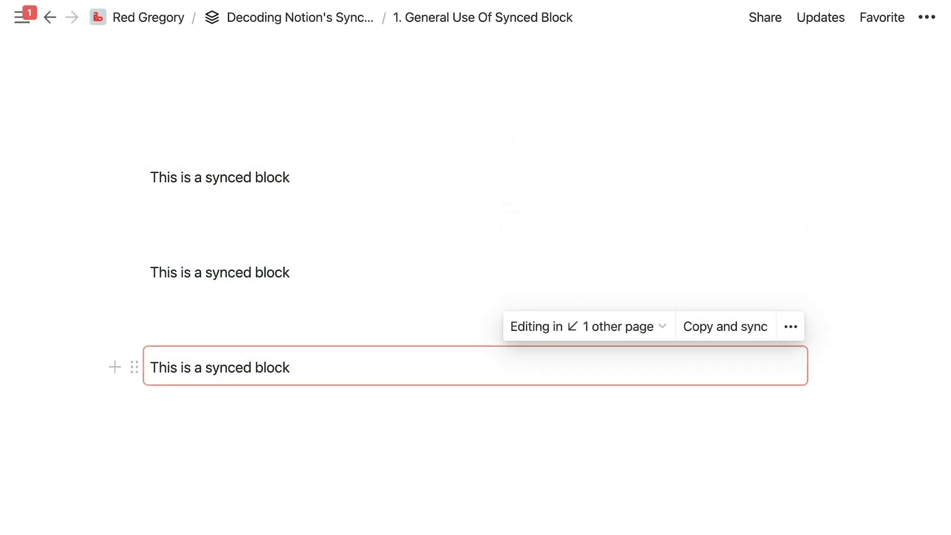
{"action": "type", "text": ". When changes a"}
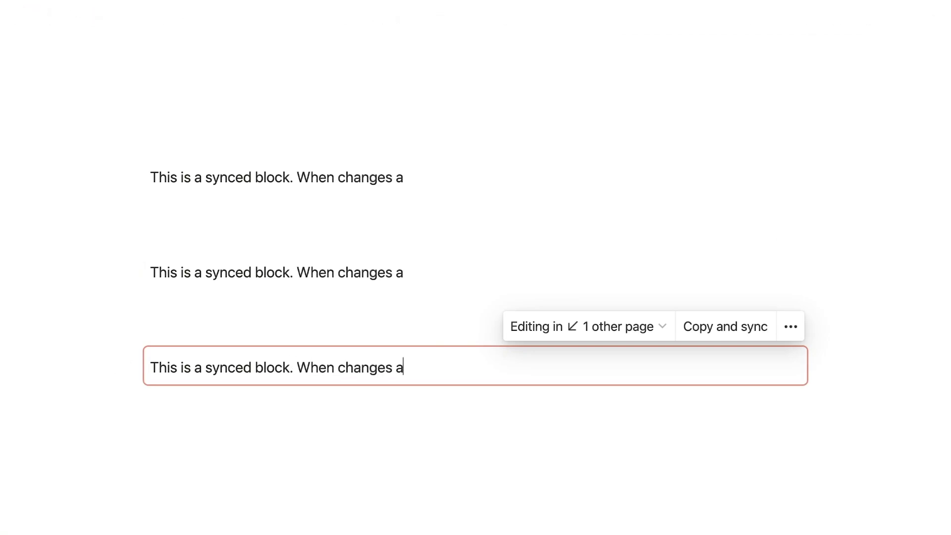
{"action": "type", "text": "re made."}
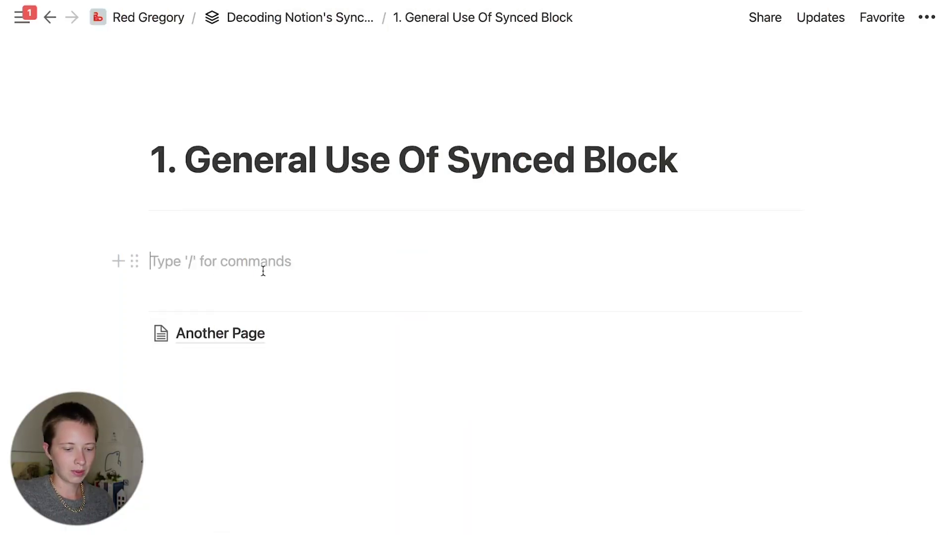
Insert a new synced block via /sync containing 'This is what is in the block'.
{"action": "type", "text": "/sync"}
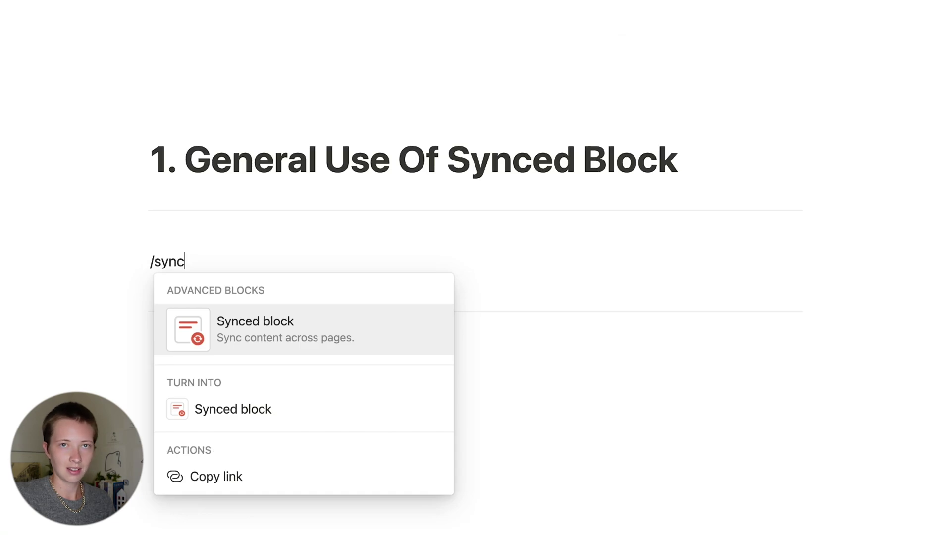
{"action": "key", "text": "Return"}
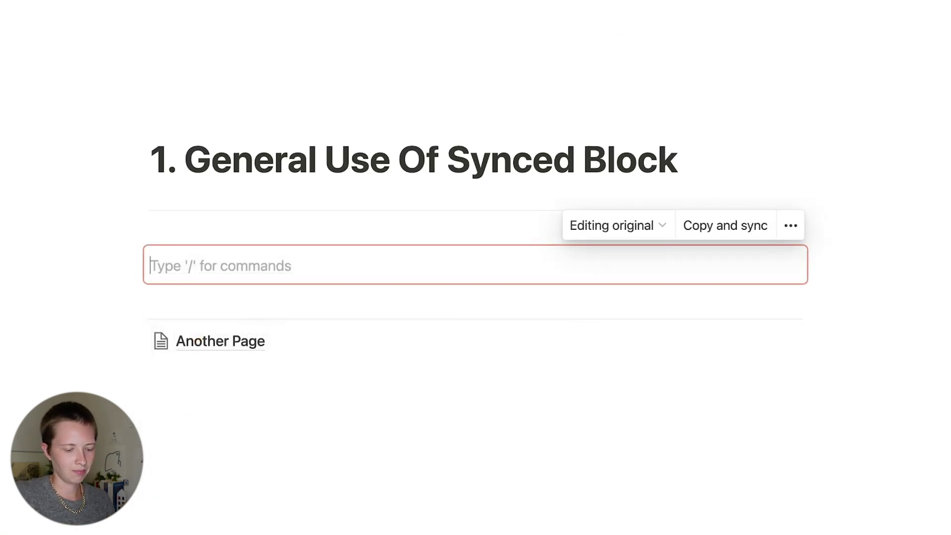
{"action": "type", "text": "This is "}
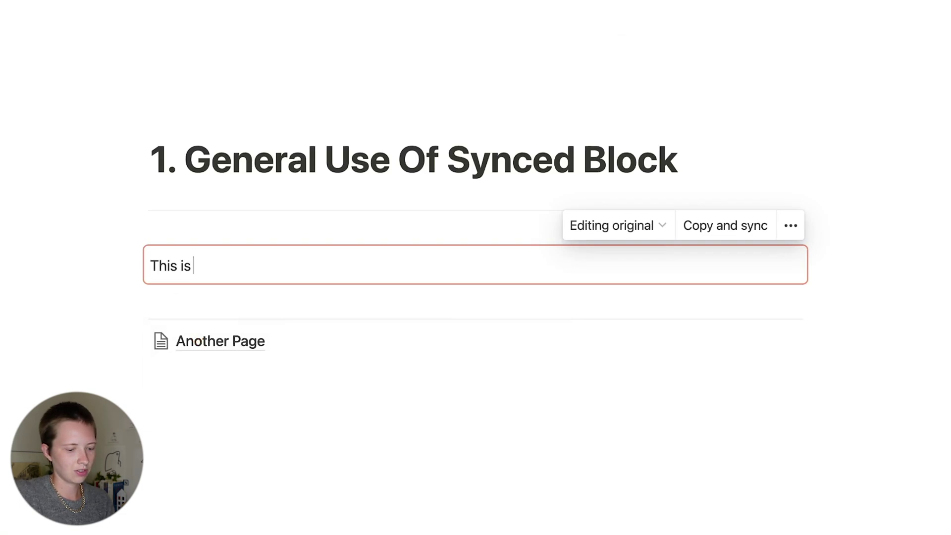
{"action": "type", "text": "what is in"}
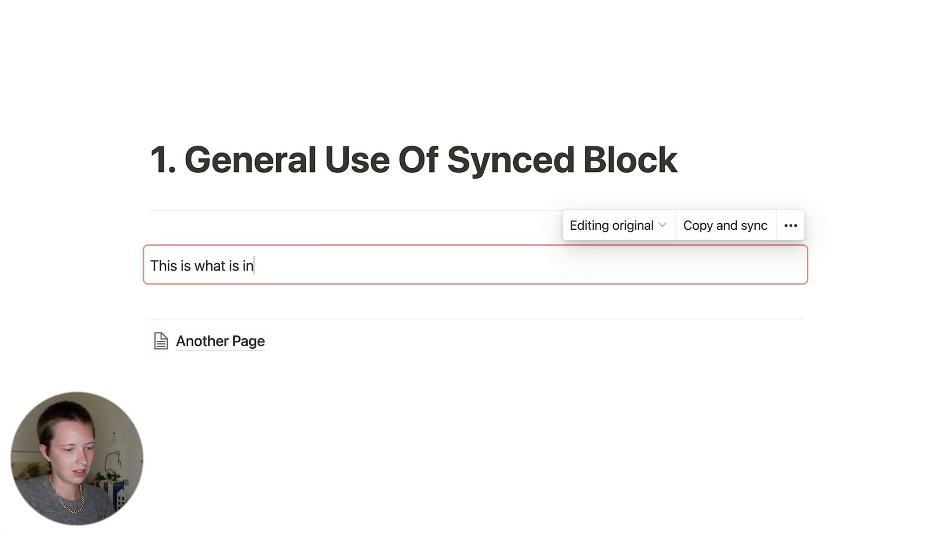
{"action": "type", "text": " the block"}
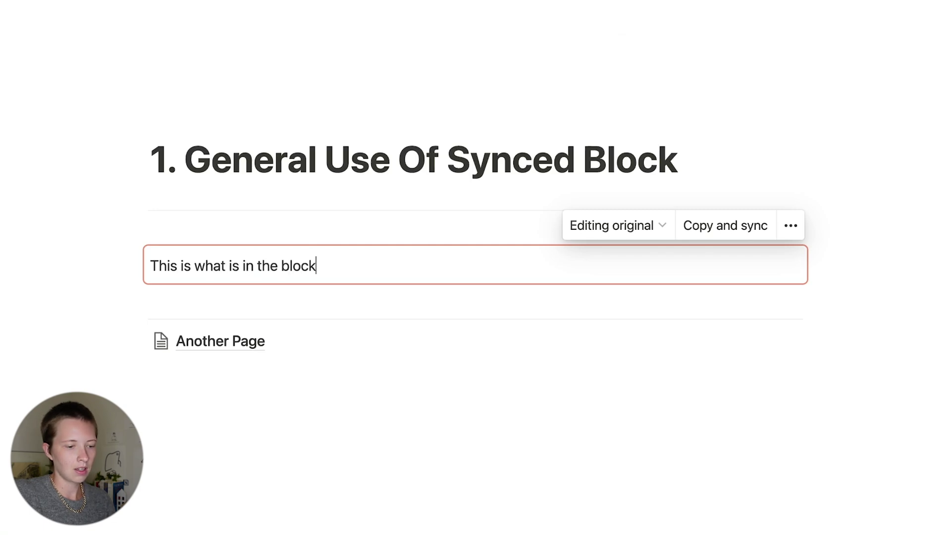
Add the line 'this is more text' and a toggle inside the synced block.
{"action": "key", "text": "Return"}
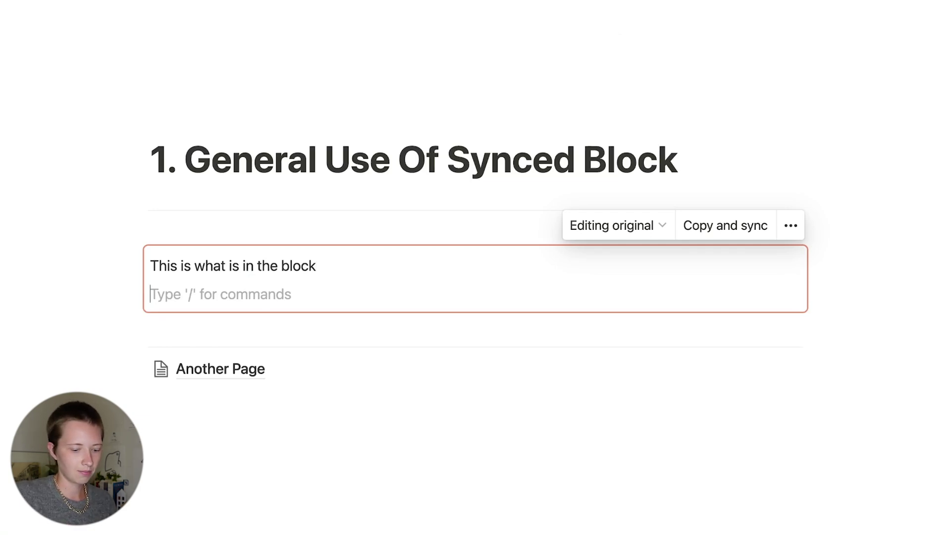
{"action": "type", "text": "this is more"}
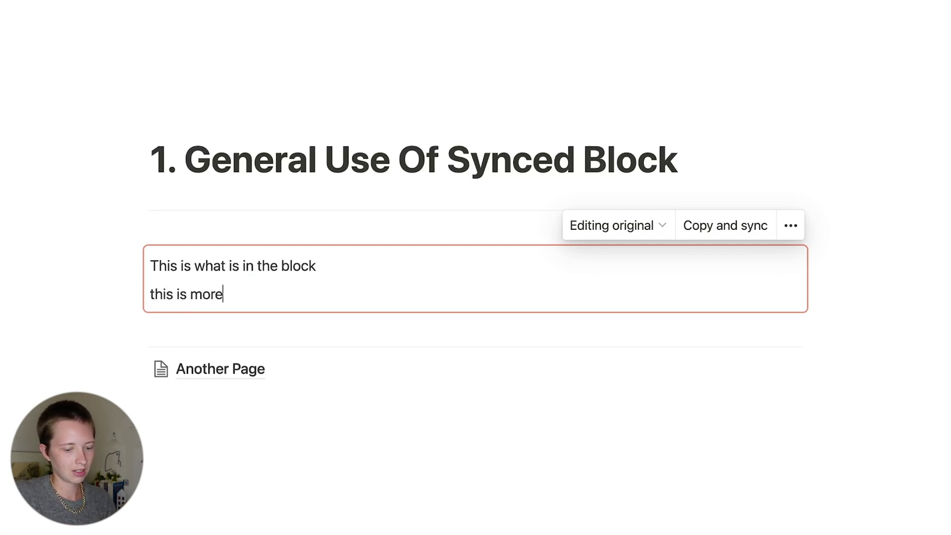
{"action": "type", "text": " text"}
{"action": "key", "text": "Return"}
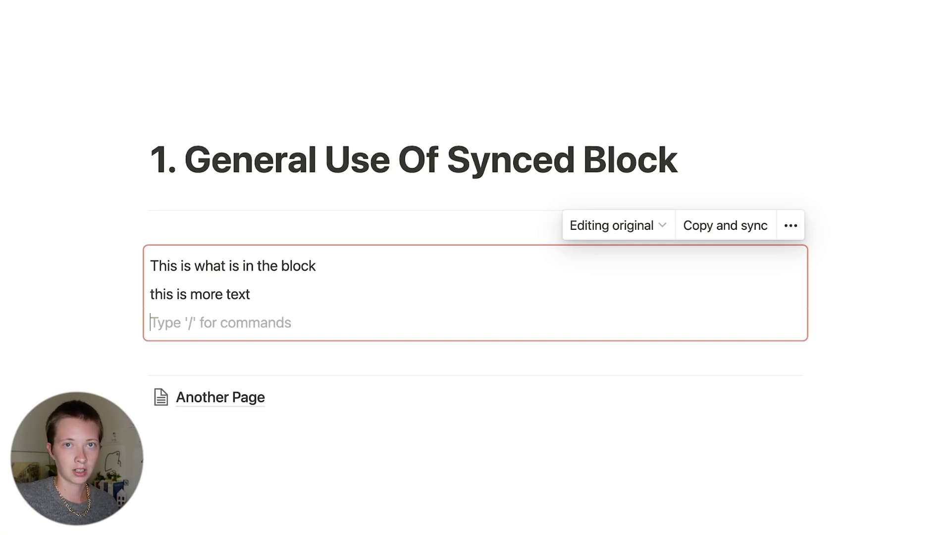
{"action": "type", "text": "> toggl"}
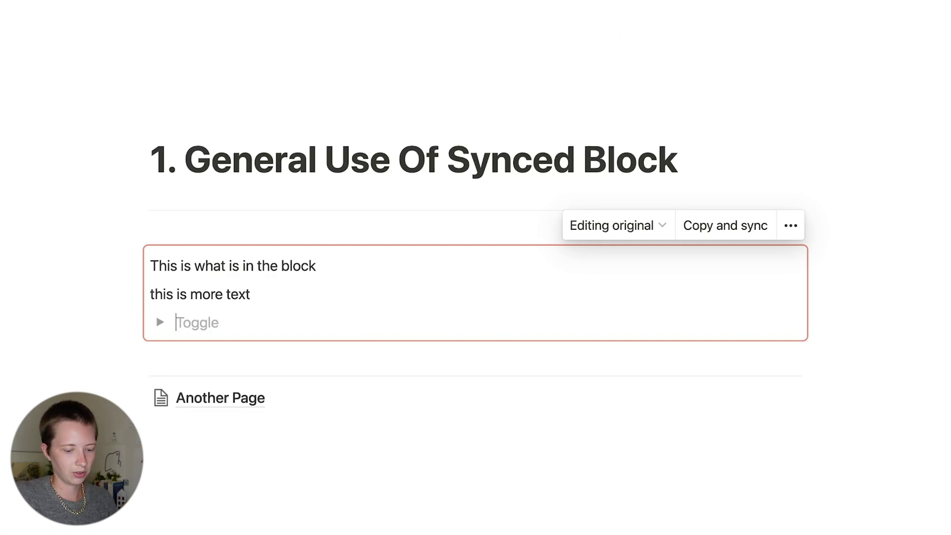
{"action": "type", "text": "e"}
{"action": "key", "text": "Return"}
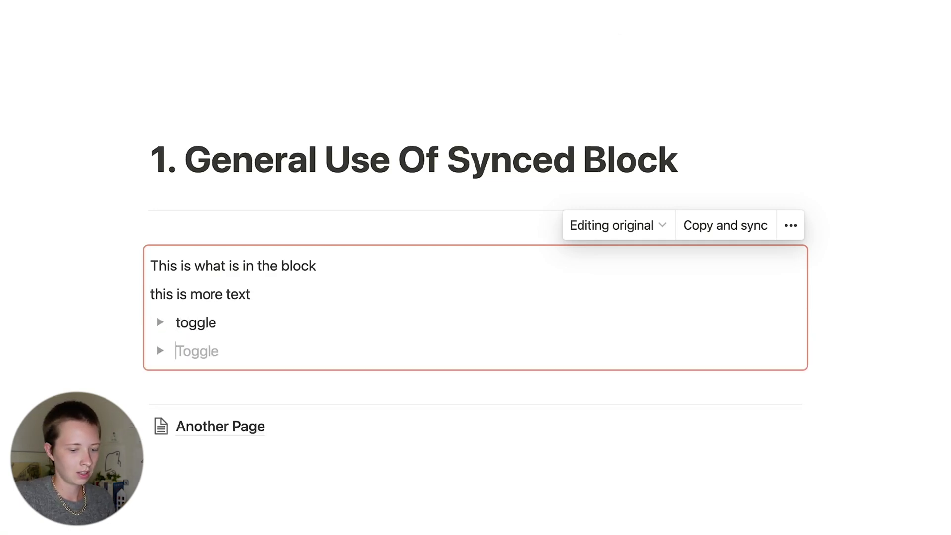
{"action": "key", "text": "BackSpace"}
Add a to-do item and an inline table inside the synced block.
{"action": "type", "text": "c"}
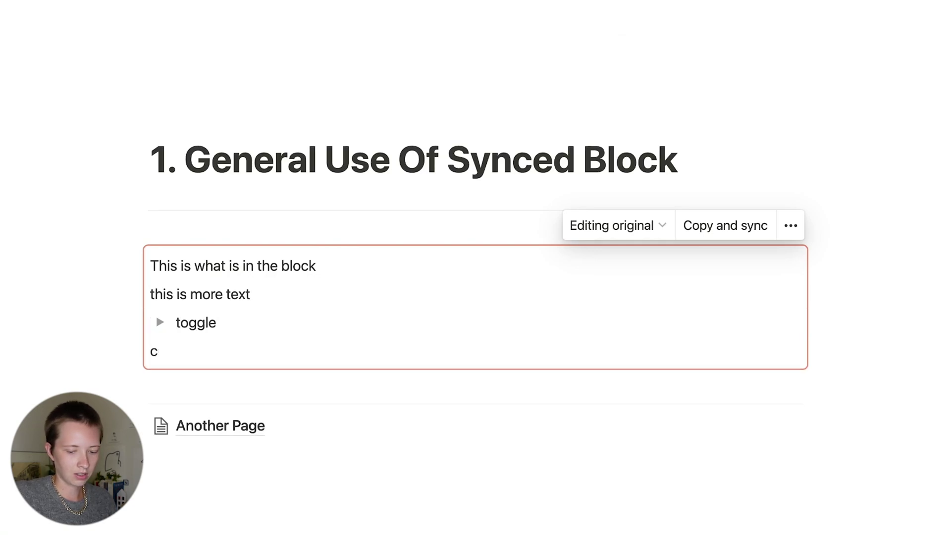
{"action": "key", "text": "BackSpace"}
{"action": "type", "text": "/che"}
{"action": "key", "text": "Return"}
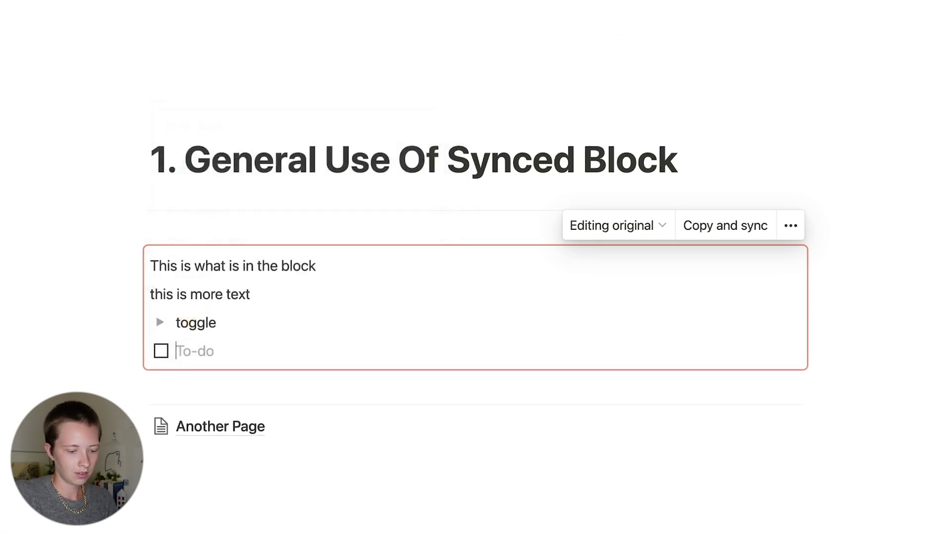
{"action": "type", "text": "-"}
{"action": "key", "text": "Return"}
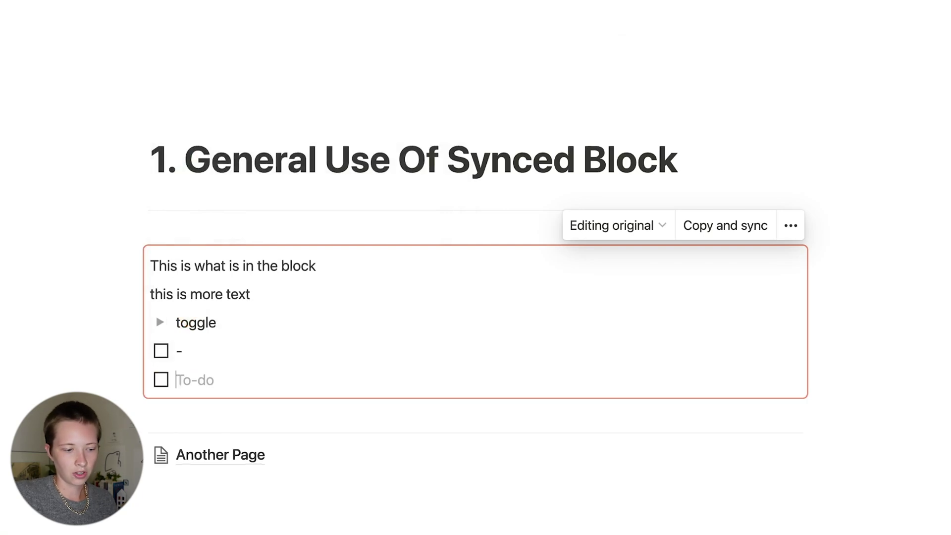
{"action": "key", "text": "BackSpace"}
{"action": "type", "text": "/in"}
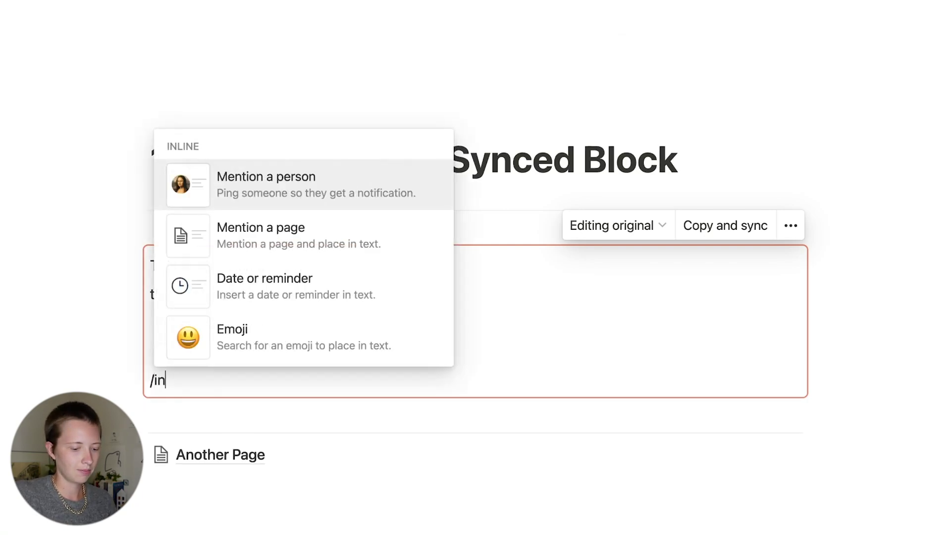
{"action": "type", "text": "line tab"}
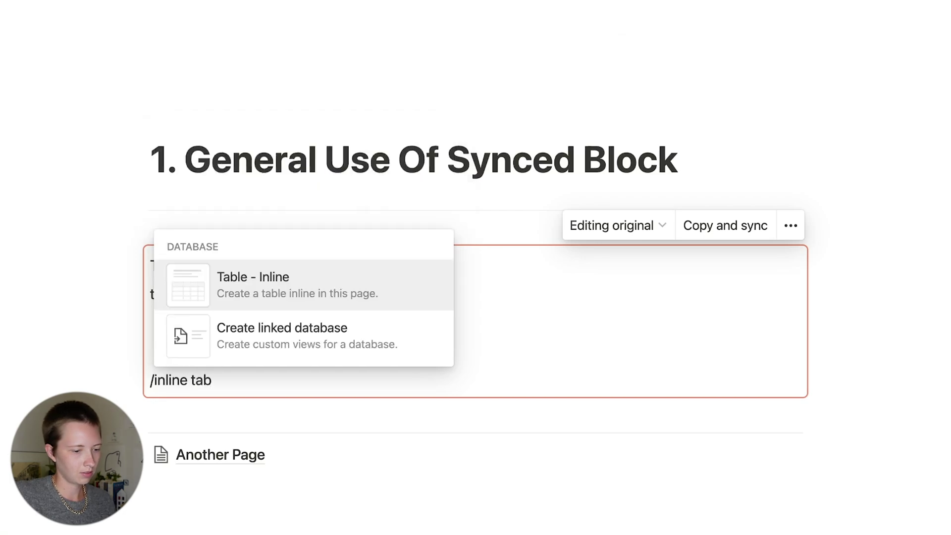
{"action": "key", "text": "Return"}
Delete everything from 'this is more text' through the table, keeping only the first line.
{"action": "scroll", "coordinate": [317, 228], "scroll_direction": "down", "scroll_amount": 3}
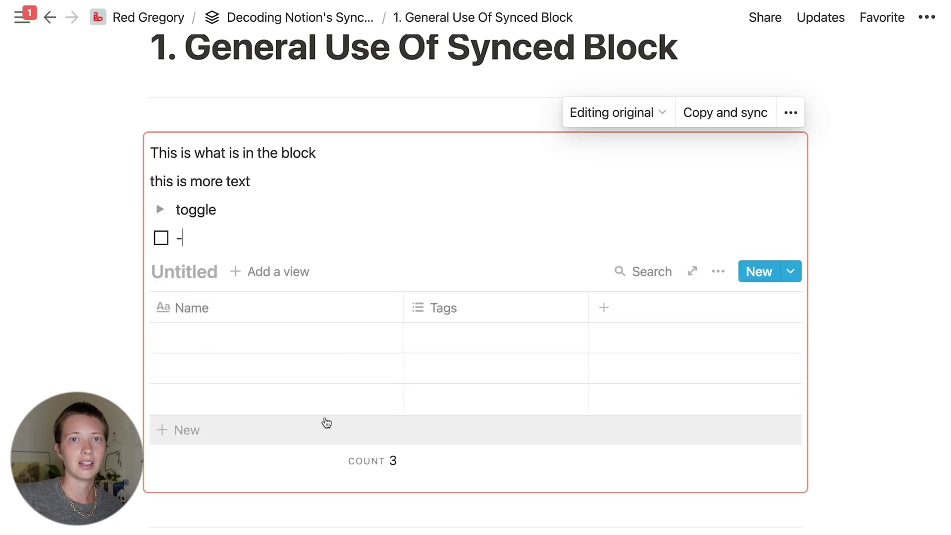
{"action": "left_click_drag", "start_coordinate": [595, 179], "coordinate": [592, 480]}
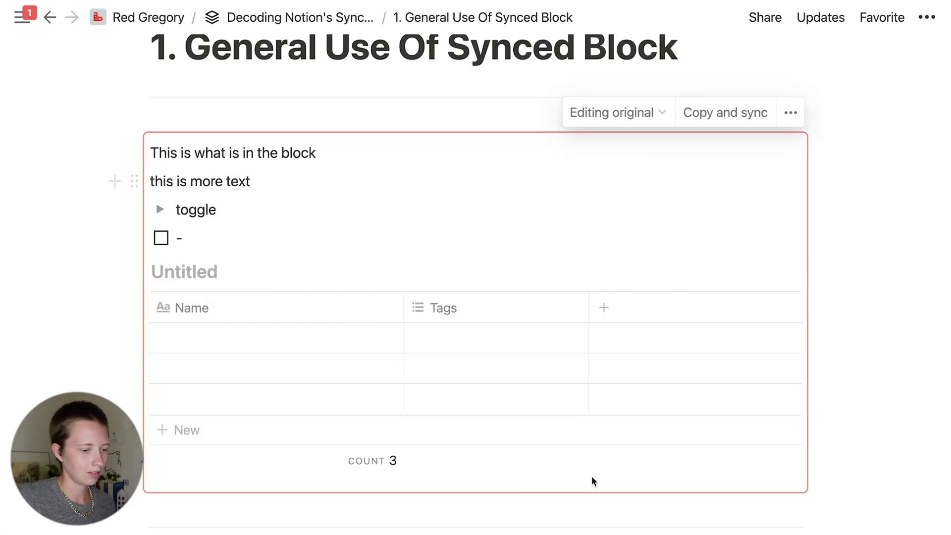
{"action": "key", "text": "BackSpace"}
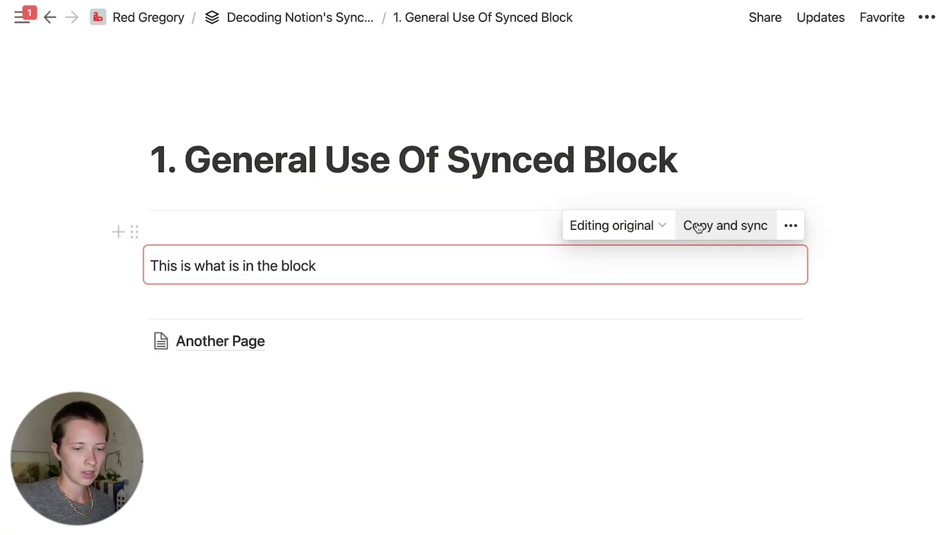
Copy the synced block and paste a synced copy two lines below.
{"action": "left_click", "coordinate": [717, 229]}
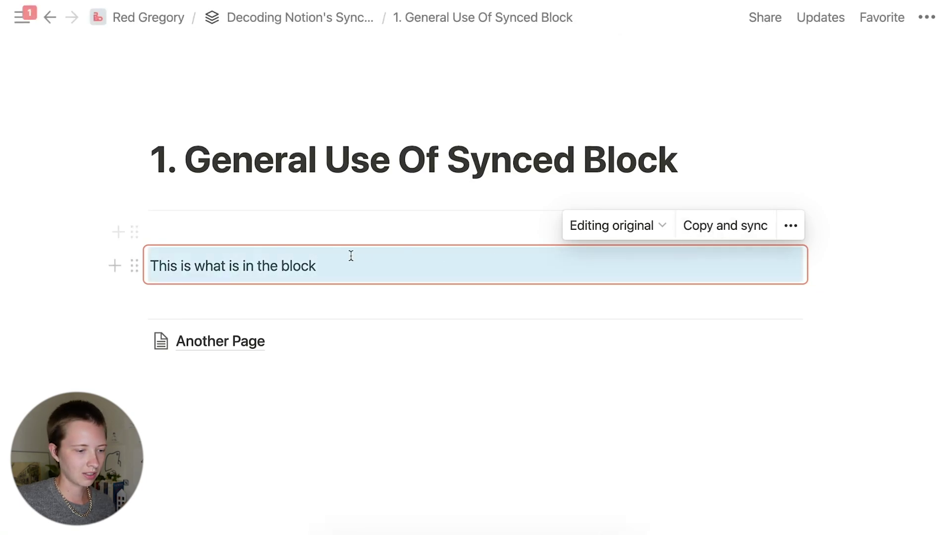
{"action": "left_click", "coordinate": [116, 264]}
{"action": "key", "text": "Return"}
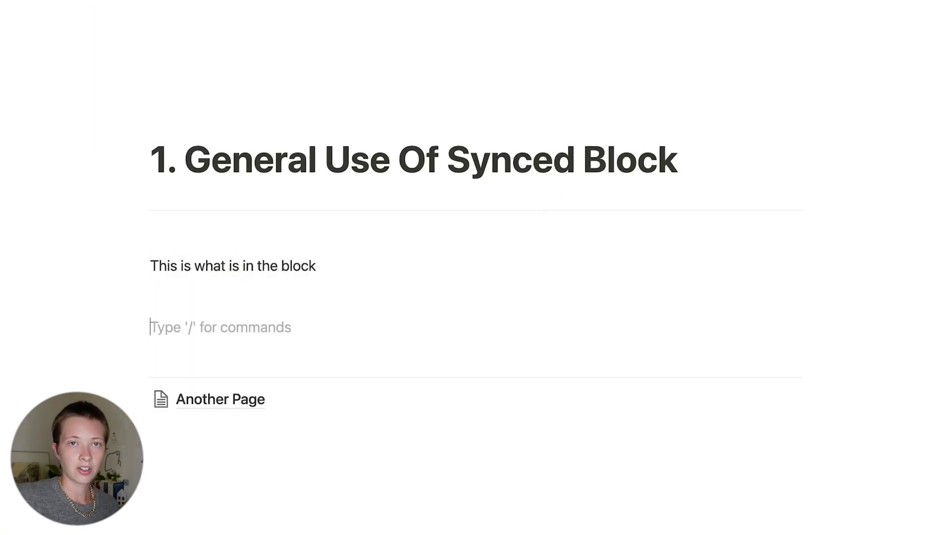
{"action": "key", "text": "Return"}
{"action": "key", "text": "ctrl+v"}
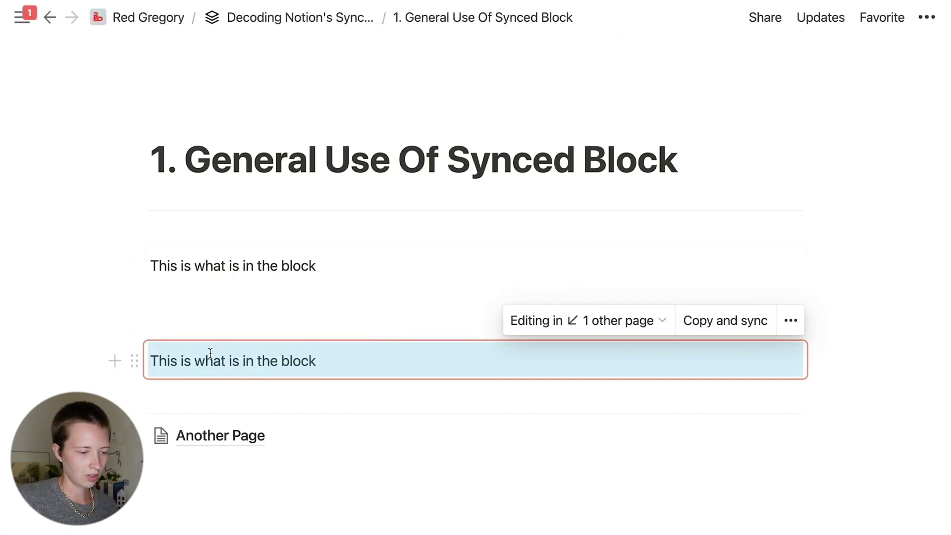
Paste another synced copy and extend its sentence with '. Changes made'.
{"action": "left_click", "coordinate": [115, 360]}
{"action": "key", "text": "Escape"}
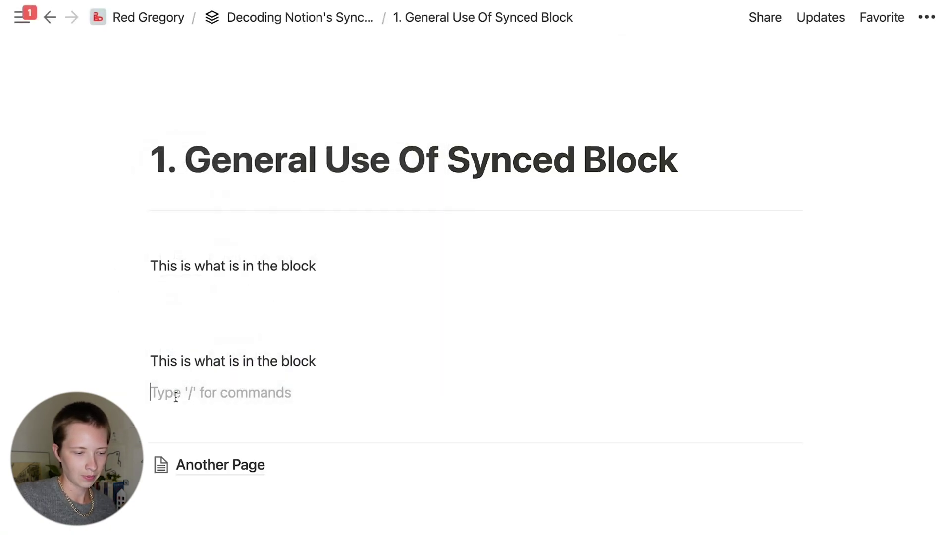
{"action": "key", "text": "Return"}
{"action": "key", "text": "Return"}
{"action": "key", "text": "ctrl+v"}
{"action": "type", "text": "."}
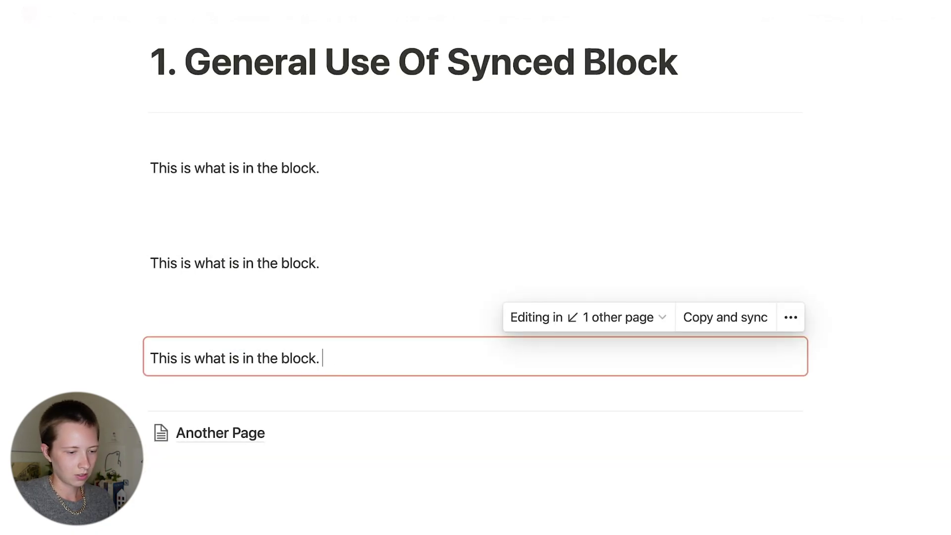
{"action": "type", "text": " Changes"}
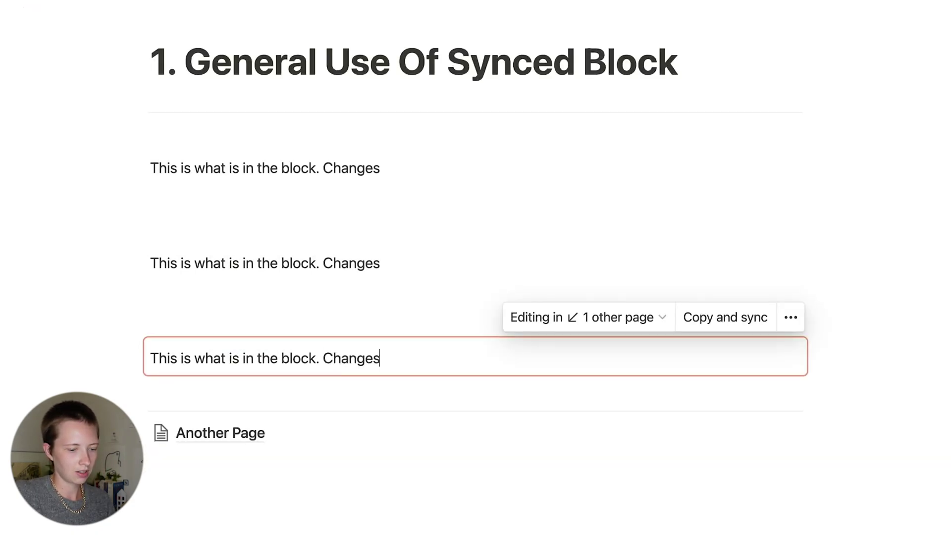
{"action": "type", "text": " made"}
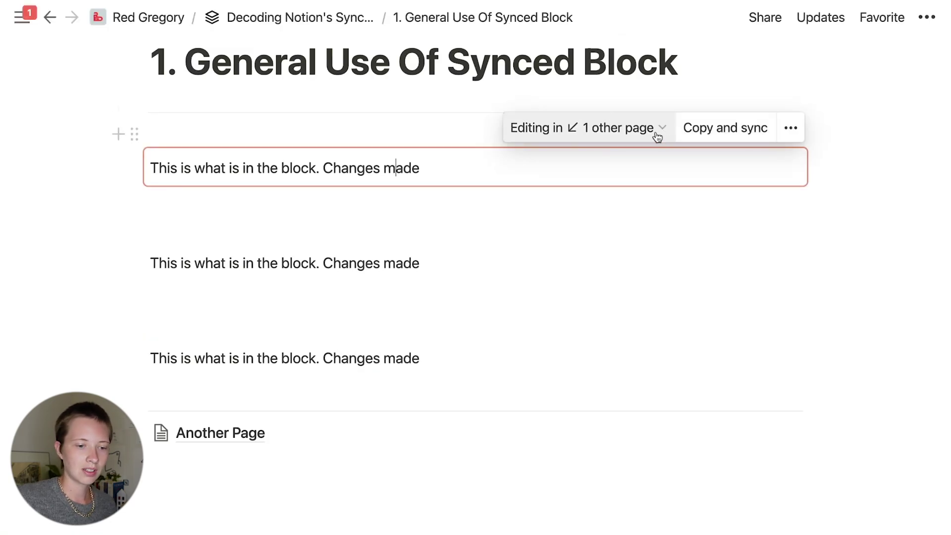
Check the list of pages holding the synced block, then start a /into command.
{"action": "left_click", "coordinate": [649, 130]}
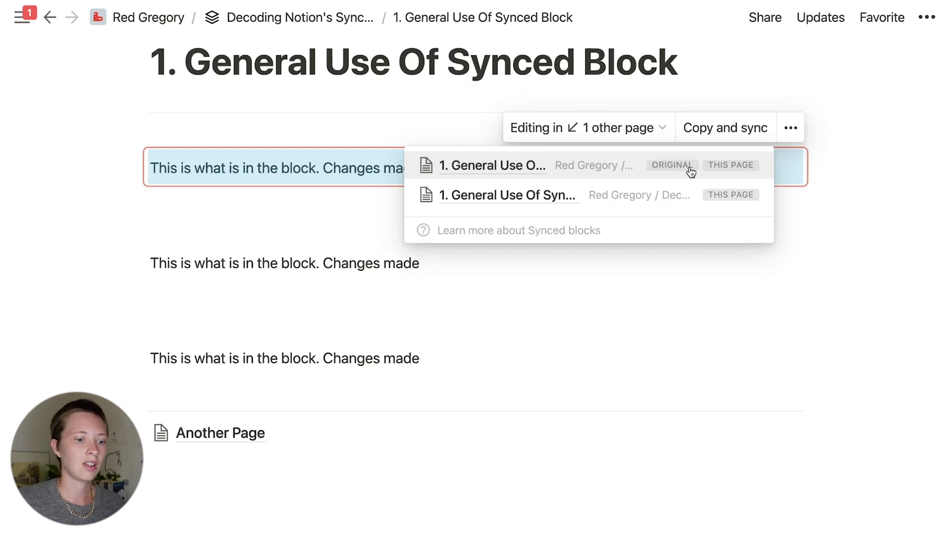
{"action": "left_click", "coordinate": [455, 170]}
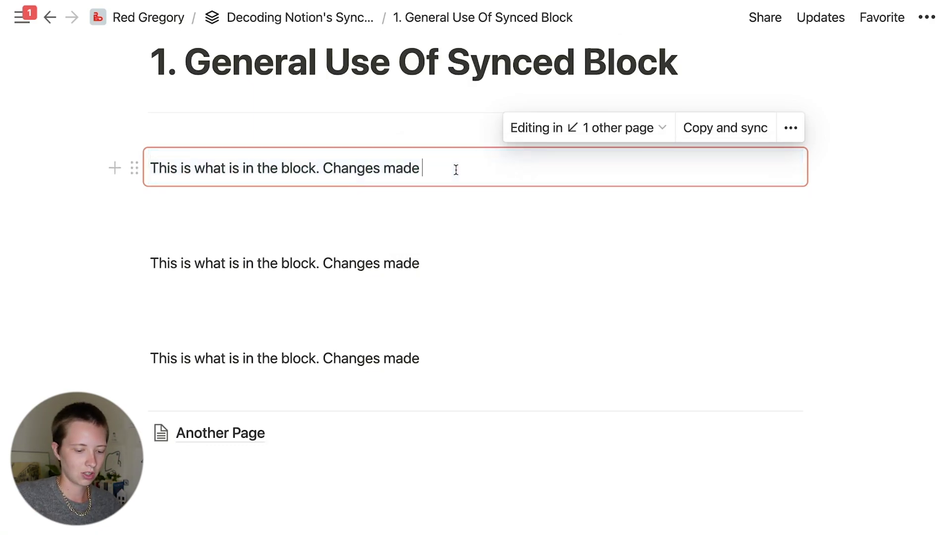
{"action": "type", "text": "/int"}
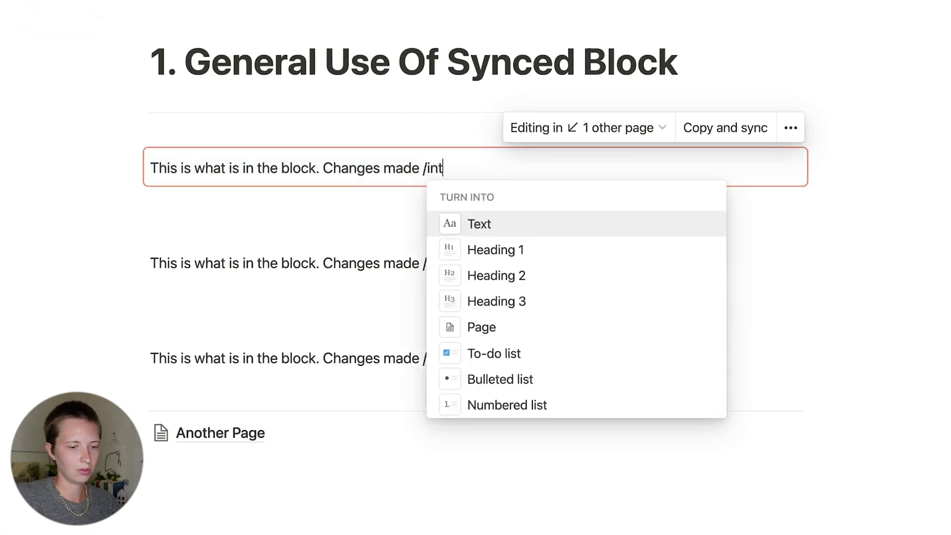
{"action": "type", "text": "o"}
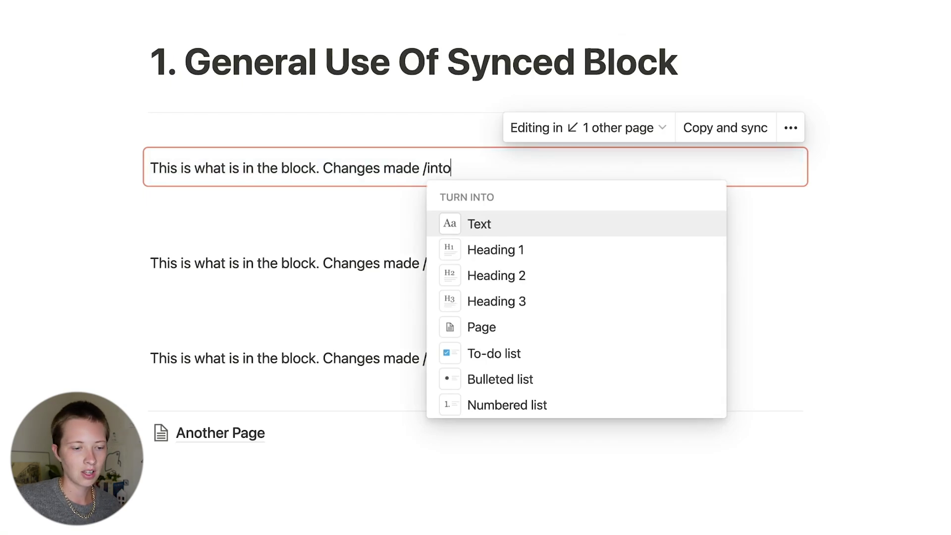
Turn the synced block into a toggle and start a /check to-do inside it.
{"action": "type", "text": "t"}
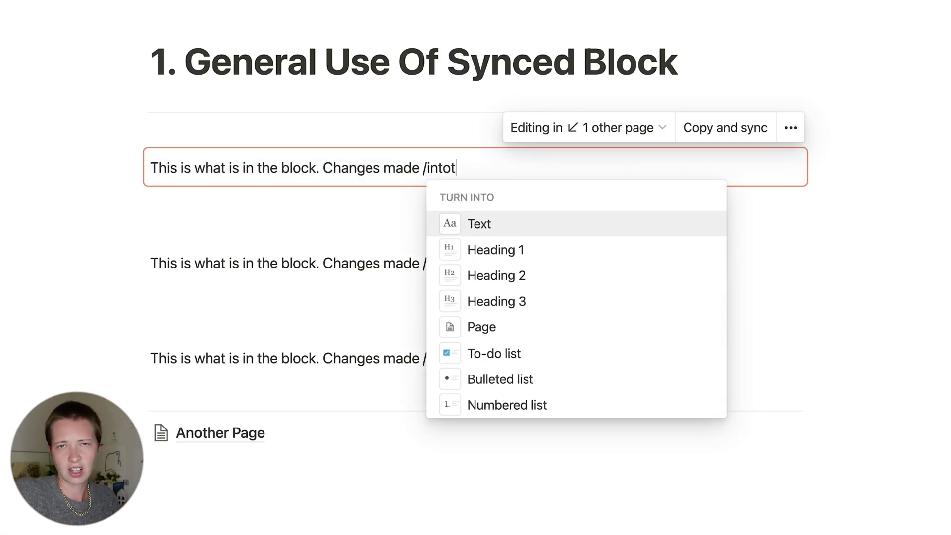
{"action": "type", "text": "oggle"}
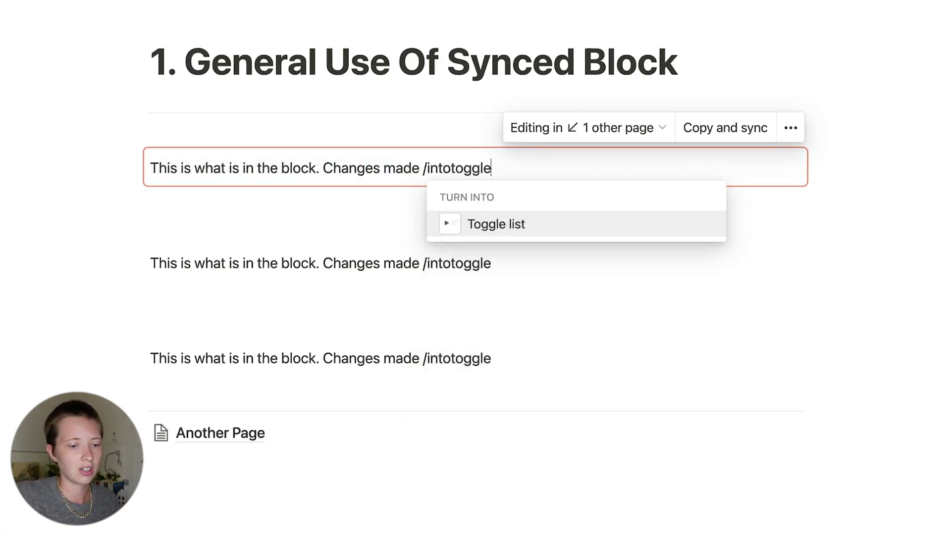
{"action": "key", "text": "Return"}
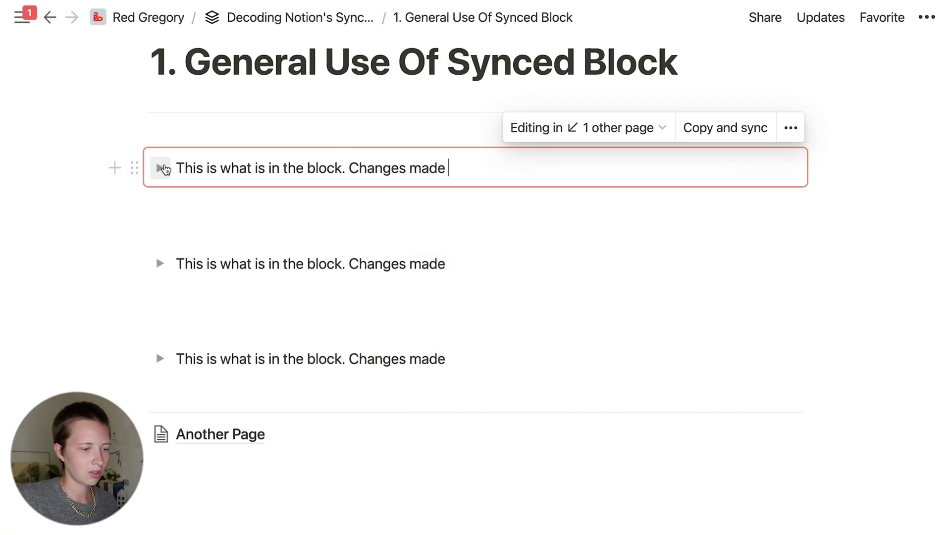
{"action": "left_click", "coordinate": [161, 168]}
{"action": "left_click", "coordinate": [162, 169]}
{"action": "left_click", "coordinate": [163, 168]}
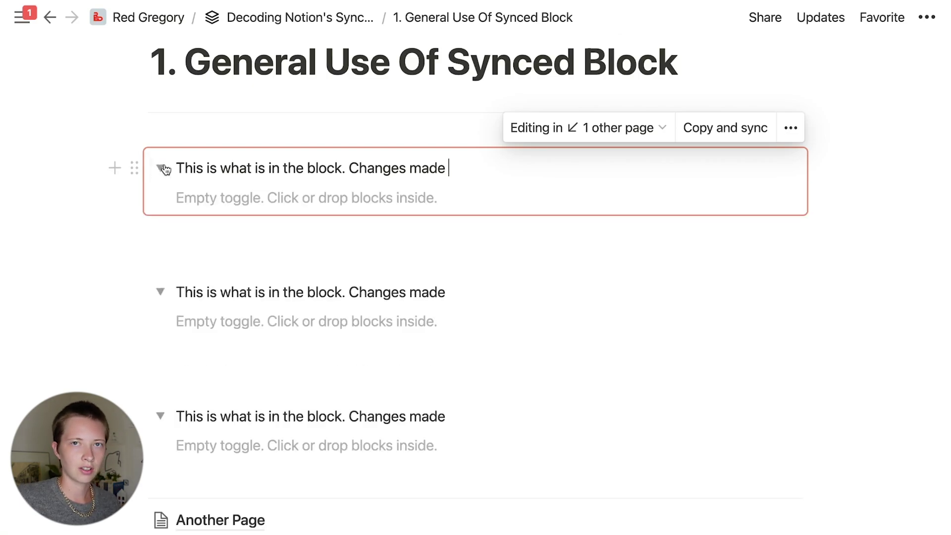
{"action": "left_click", "coordinate": [233, 200]}
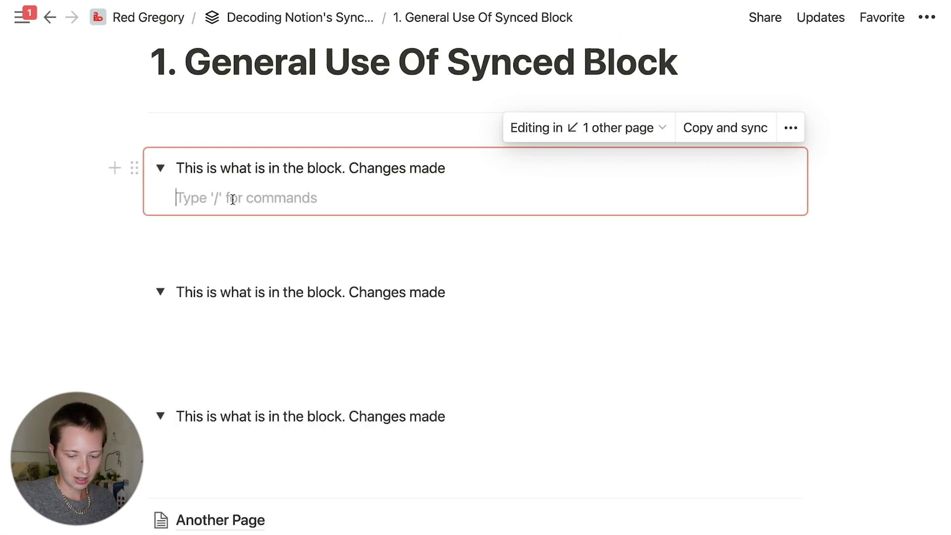
{"action": "type", "text": "/check"}
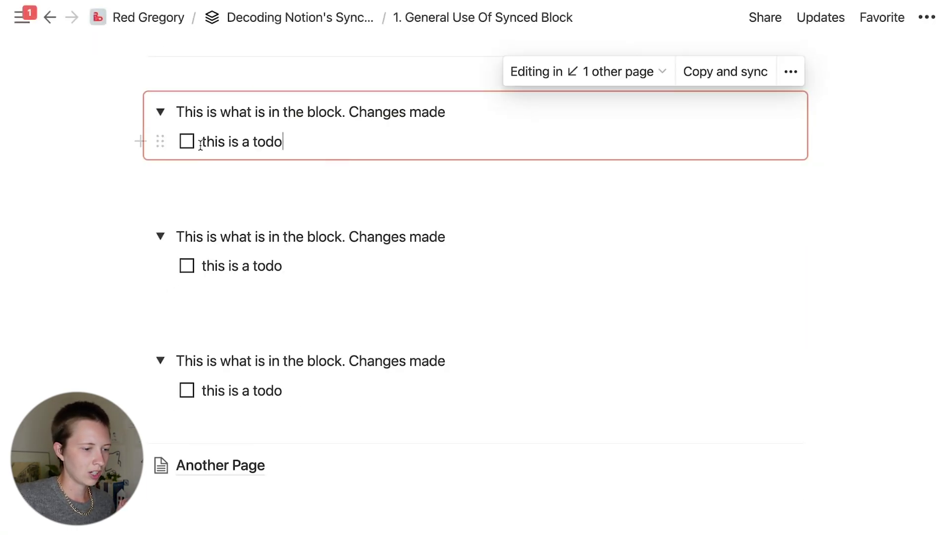
Tick the to-do, collapse the toggles and drag the third synced toggle into Another Page.
{"action": "left_click", "coordinate": [188, 142]}
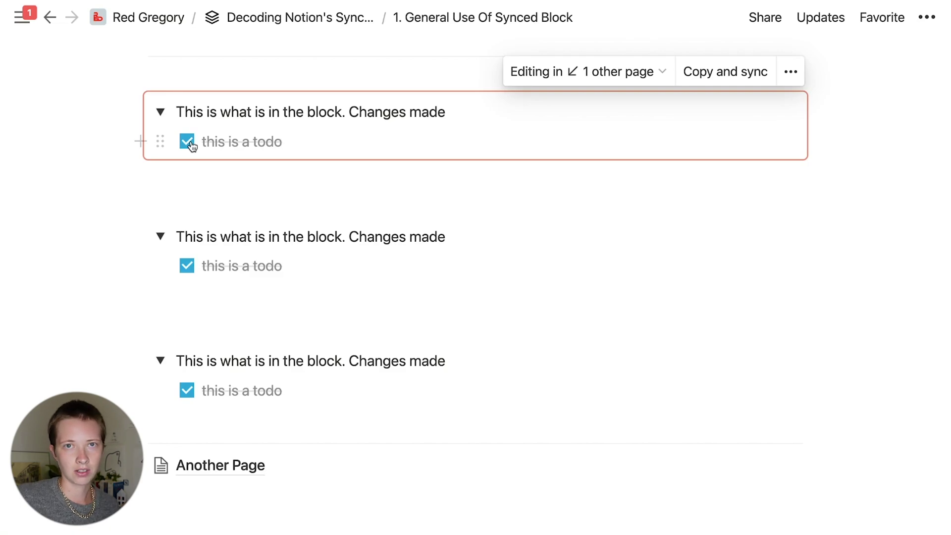
{"action": "left_click", "coordinate": [160, 112]}
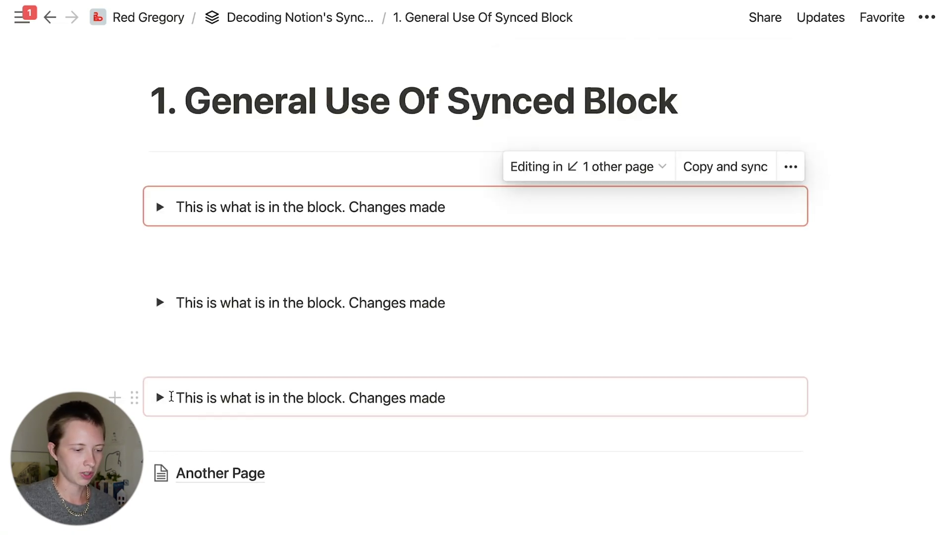
{"action": "left_click_drag", "start_coordinate": [134, 397], "coordinate": [229, 476]}
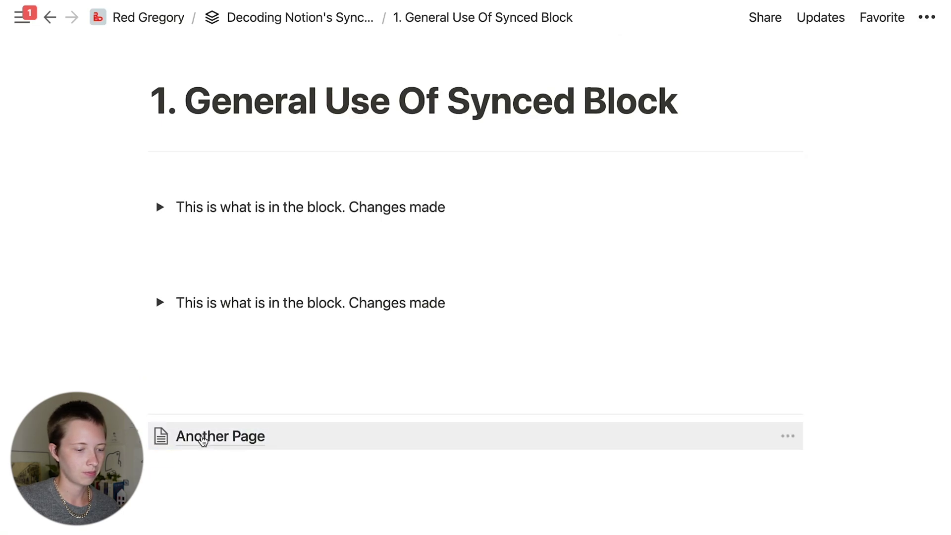
Open Another Page and expand the moved toggle to confirm the same to-do appears.
{"action": "left_click", "coordinate": [202, 437]}
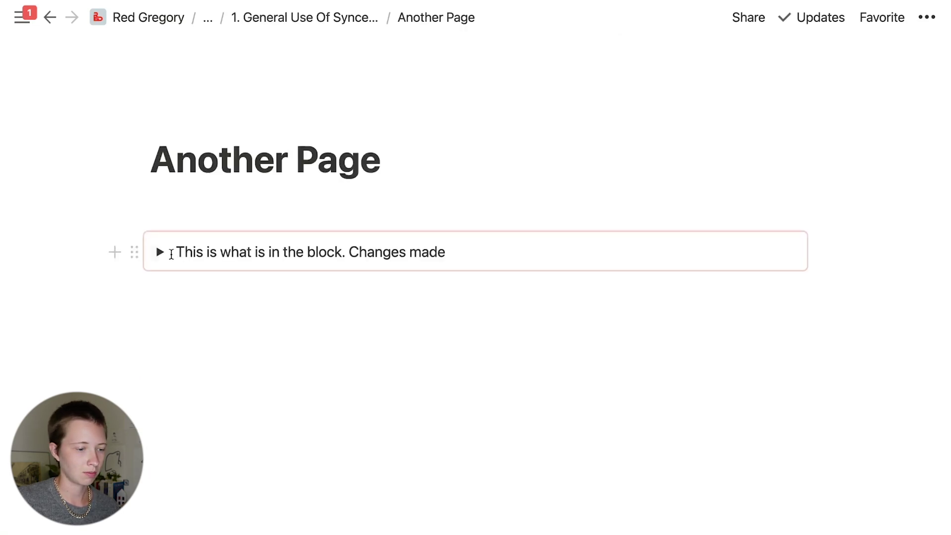
{"action": "left_click", "coordinate": [161, 254]}
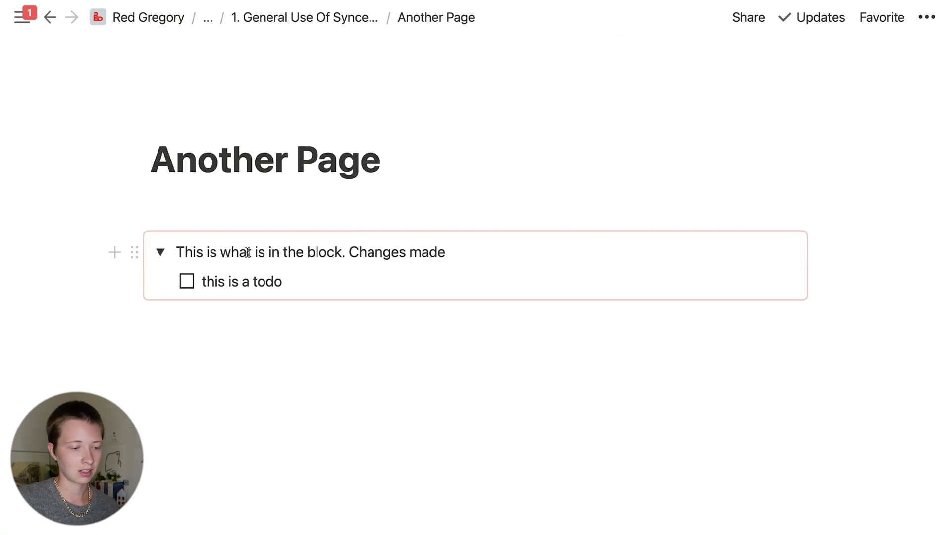
{"action": "left_click", "coordinate": [293, 18]}
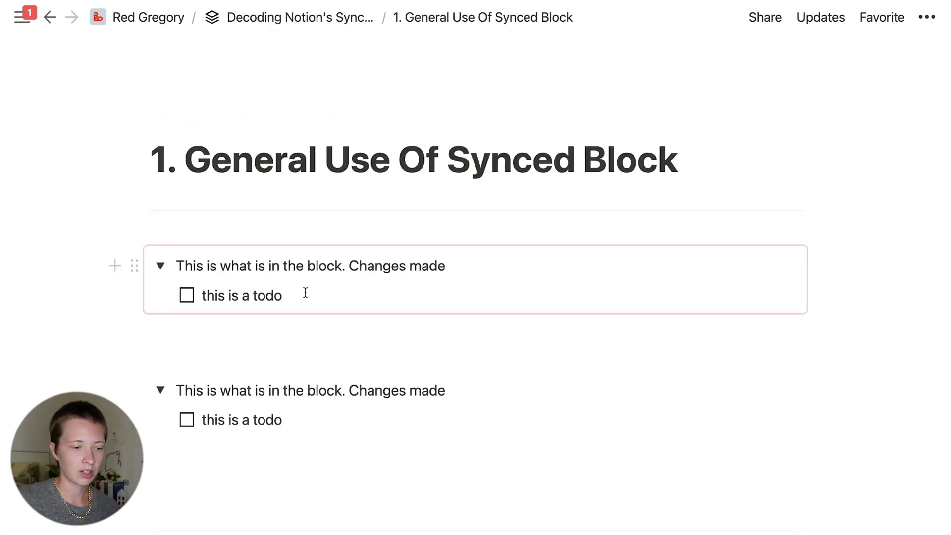
{"action": "scroll", "coordinate": [305, 293], "scroll_direction": "down", "scroll_amount": 2}
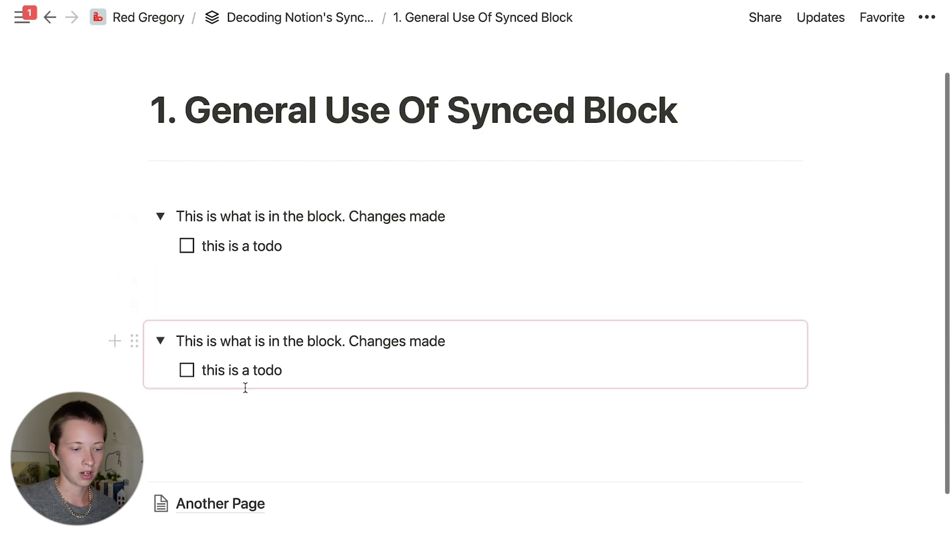
{"action": "left_click", "coordinate": [202, 511]}
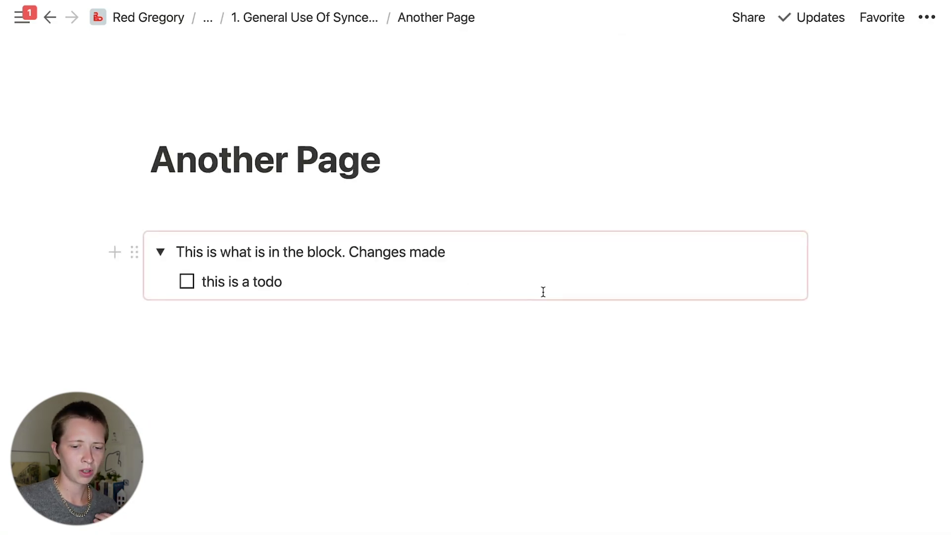
{"action": "left_click", "coordinate": [783, 253]}
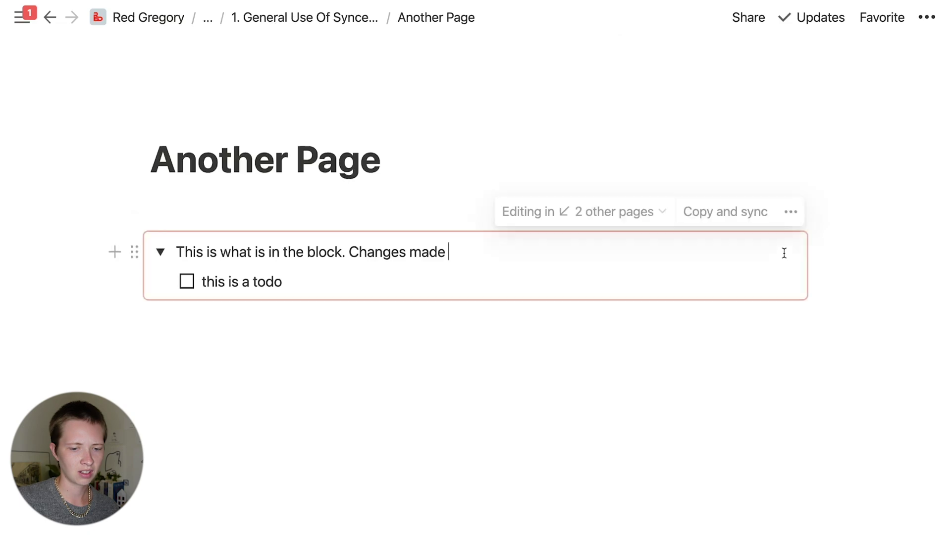
Unsync the toggle on Another Page from the other copies.
{"action": "left_click", "coordinate": [787, 219]}
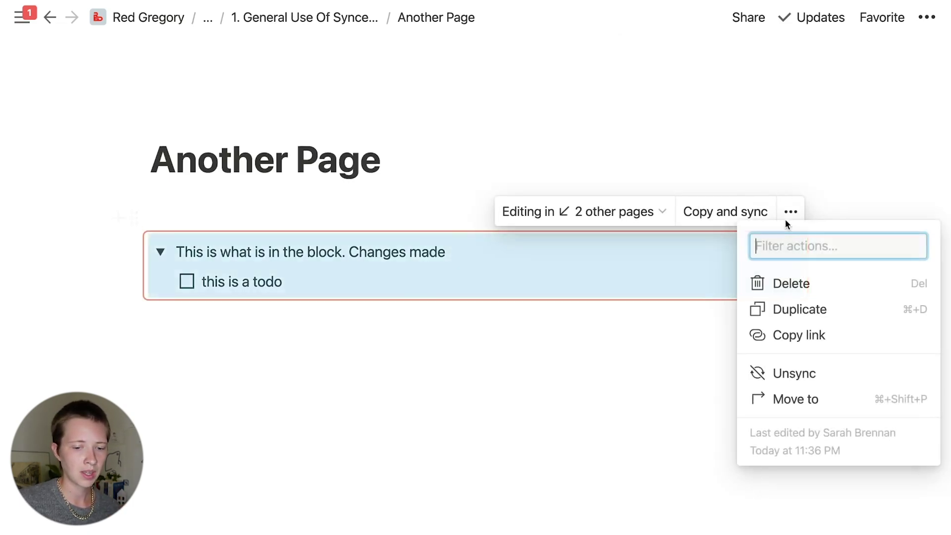
{"action": "left_click", "coordinate": [819, 372]}
{"action": "left_click", "coordinate": [518, 314]}
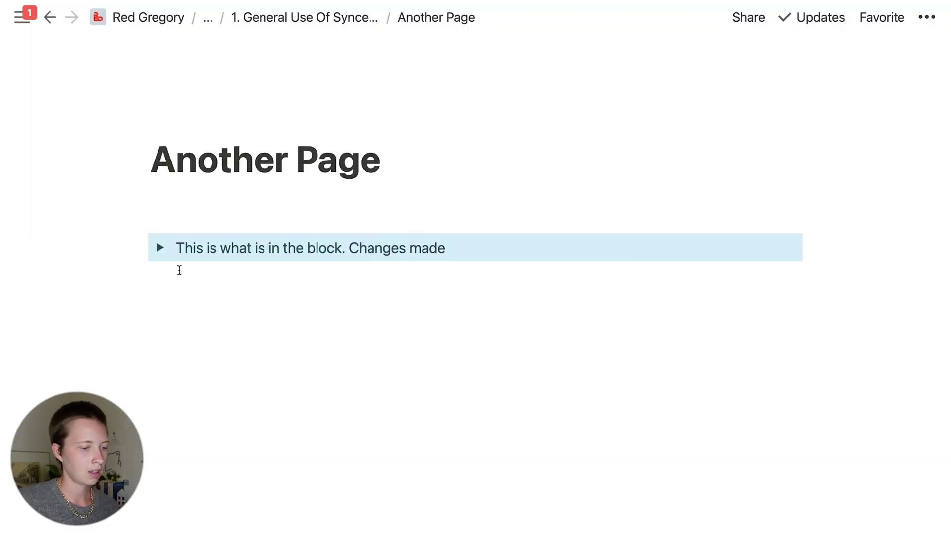
Return to the 1. General Use Of Synced Block page and check the first toggle's sync options.
{"action": "left_click_drag", "start_coordinate": [322, 276], "coordinate": [214, 244]}
{"action": "left_click", "coordinate": [353, 269]}
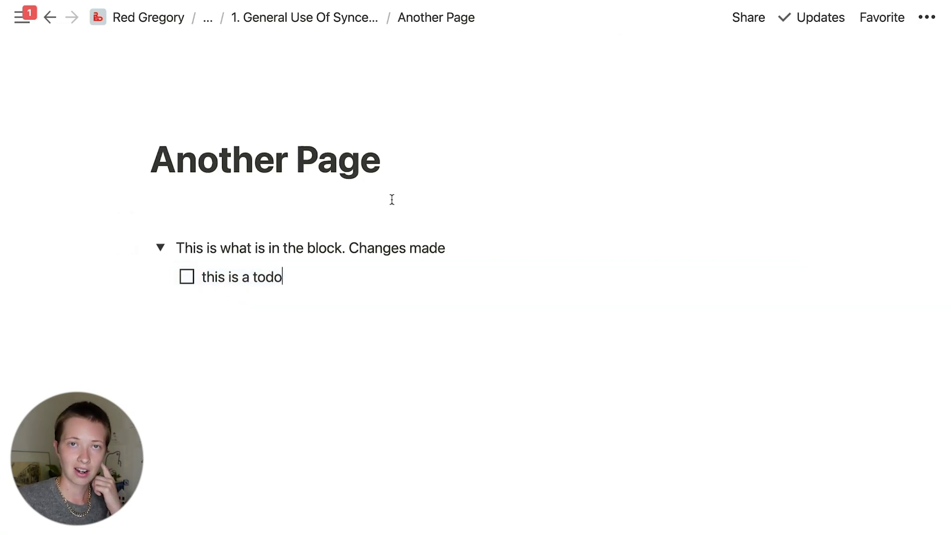
{"action": "left_click", "coordinate": [322, 17]}
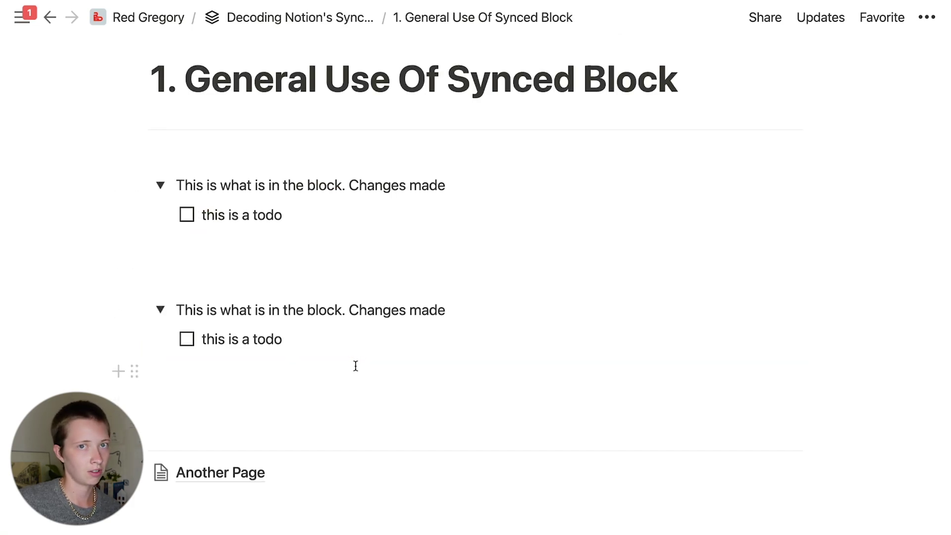
{"action": "left_click", "coordinate": [535, 179]}
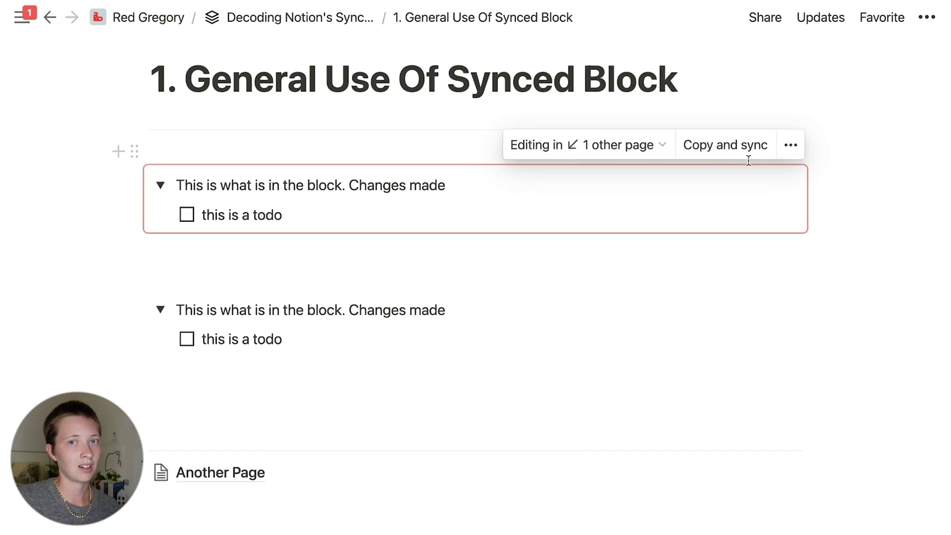
Unsync all copies of the synced toggle on the General Use page.
{"action": "left_click", "coordinate": [791, 145]}
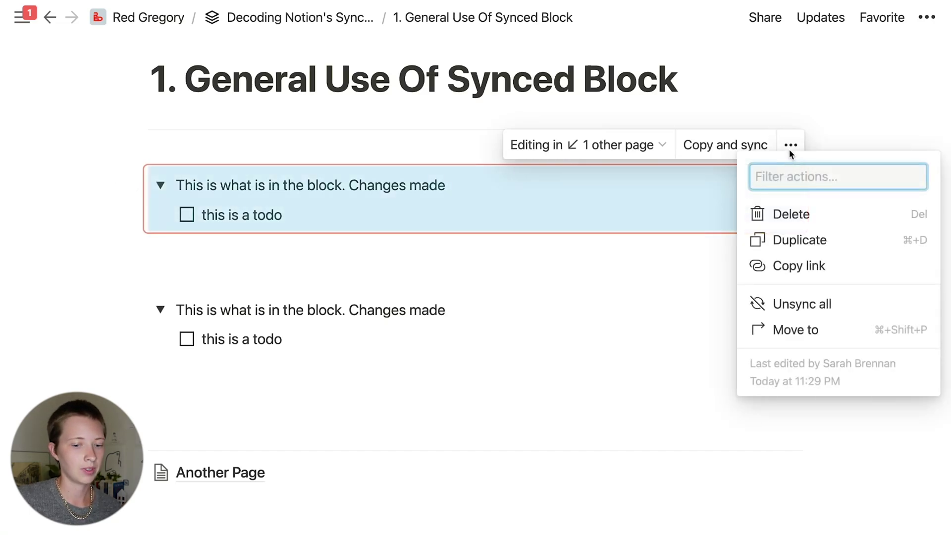
{"action": "left_click", "coordinate": [822, 304]}
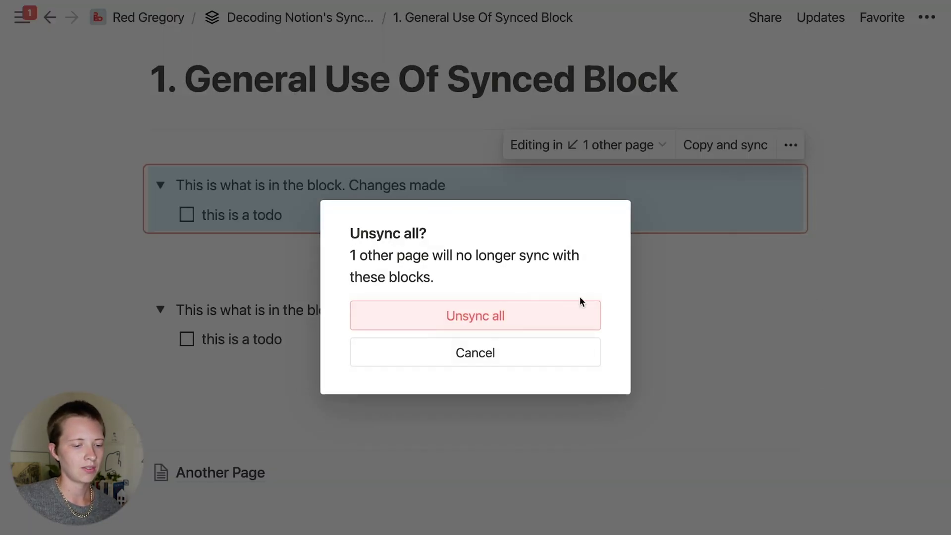
{"action": "left_click", "coordinate": [510, 315]}
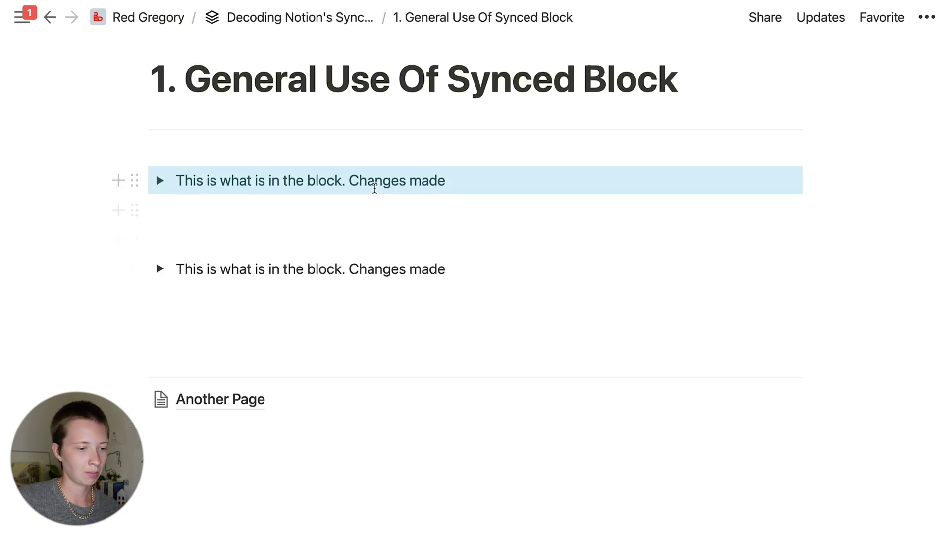
{"action": "left_click", "coordinate": [374, 183]}
Expand both toggles to show their to-dos and delete the second toggle copy.
{"action": "left_click", "coordinate": [160, 180]}
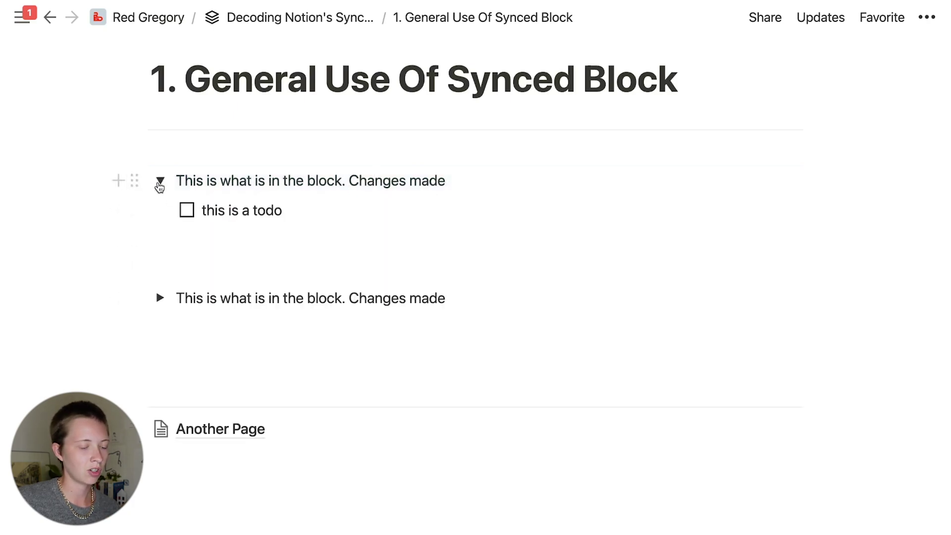
{"action": "left_click", "coordinate": [159, 298]}
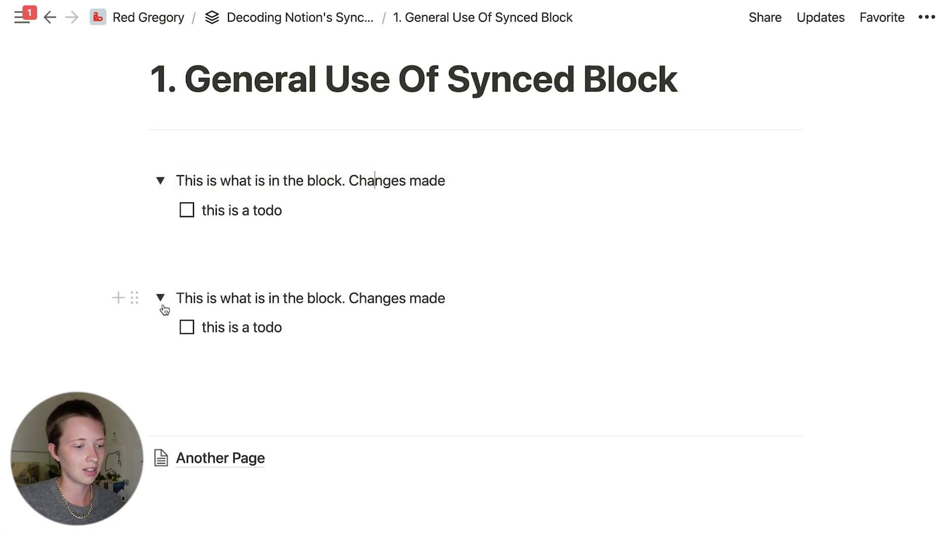
{"action": "left_click_drag", "start_coordinate": [93, 294], "coordinate": [264, 292]}
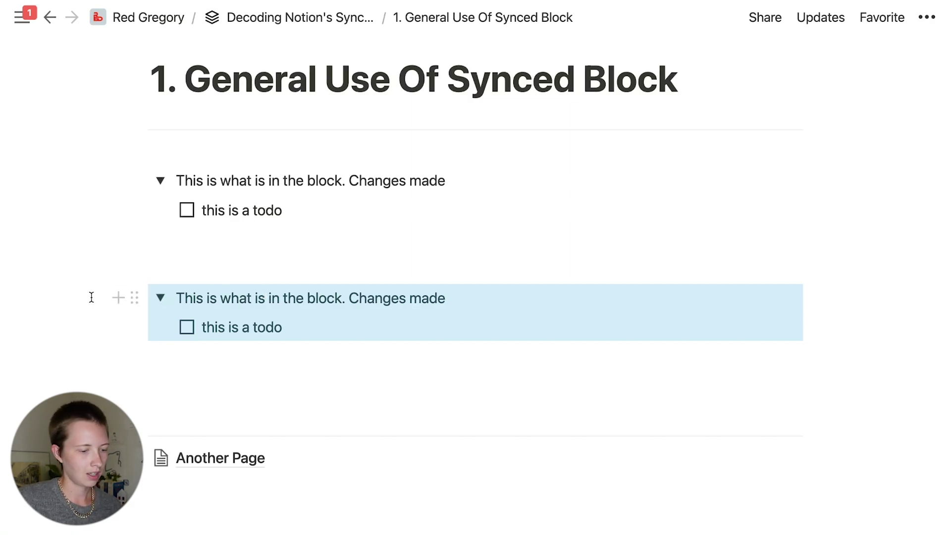
{"action": "key", "text": "BackSpace"}
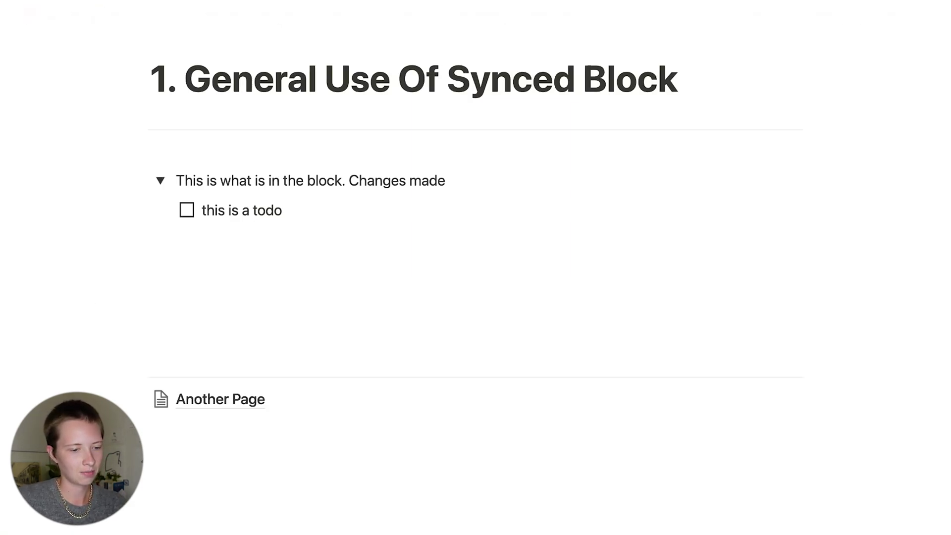
Go up to Decoding Notion's Synced Block and open Example Page with its callout.
{"action": "scroll", "coordinate": [356, 157], "scroll_direction": "up", "scroll_amount": 1}
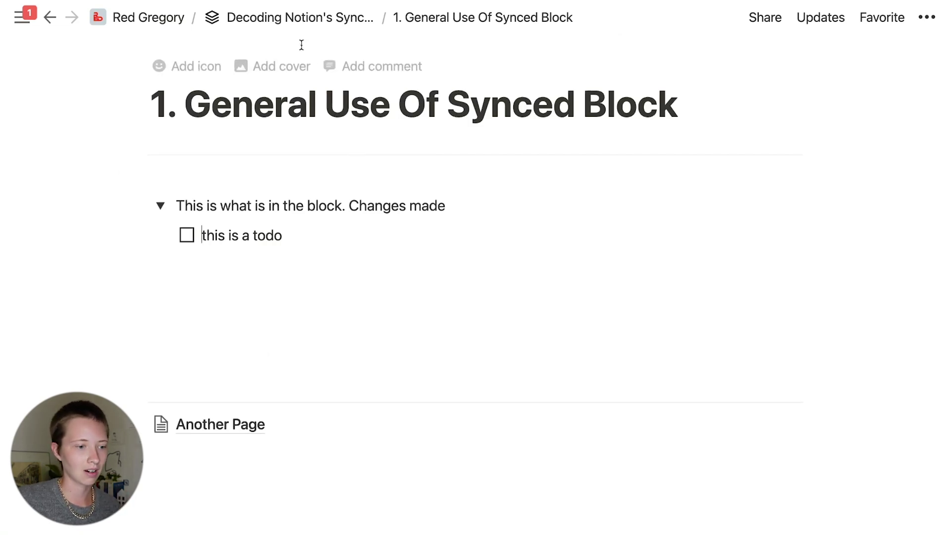
{"action": "left_click", "coordinate": [285, 17]}
{"action": "scroll", "coordinate": [335, 312], "scroll_direction": "down", "scroll_amount": 2}
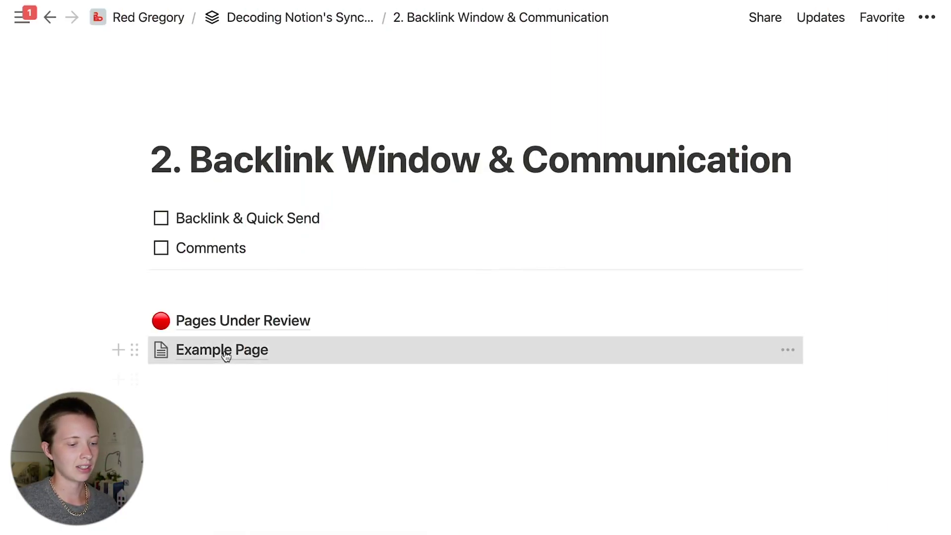
{"action": "left_click", "coordinate": [223, 349]}
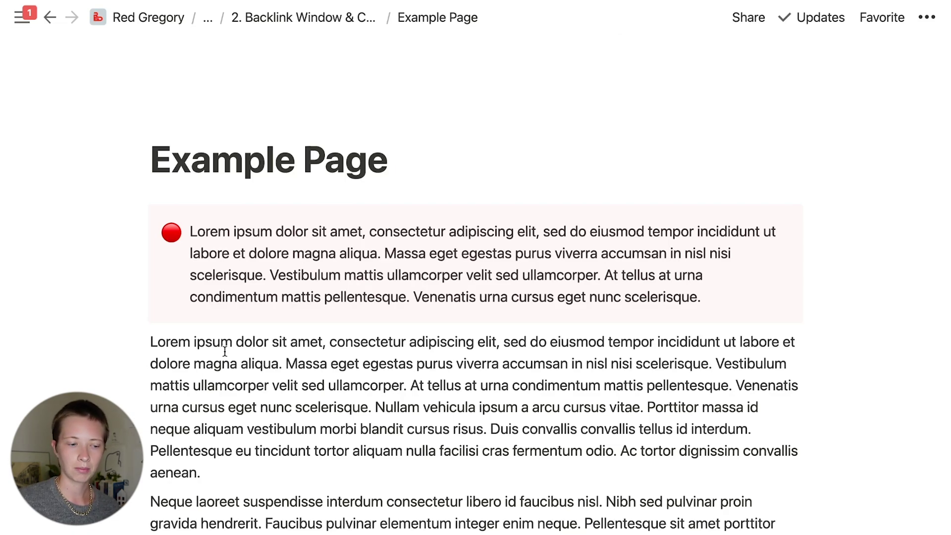
{"action": "left_click", "coordinate": [278, 268]}
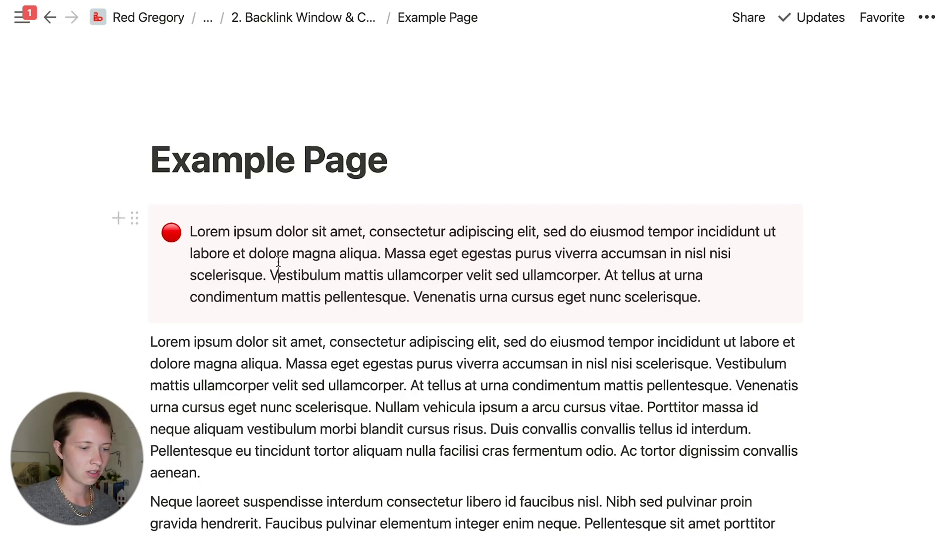
Return to 2. Backlink Window & Communication and open Pages Under Review.
{"action": "left_click", "coordinate": [344, 17]}
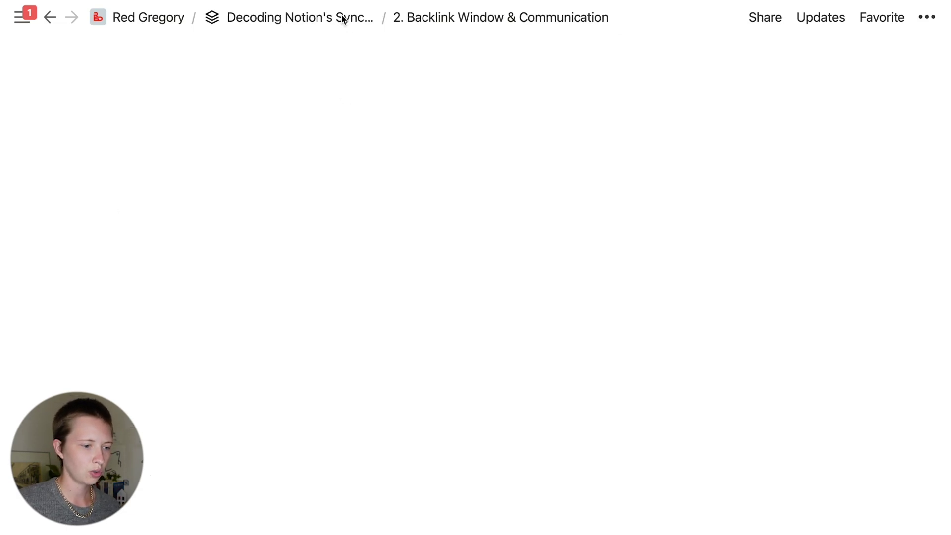
{"action": "left_click", "coordinate": [251, 327]}
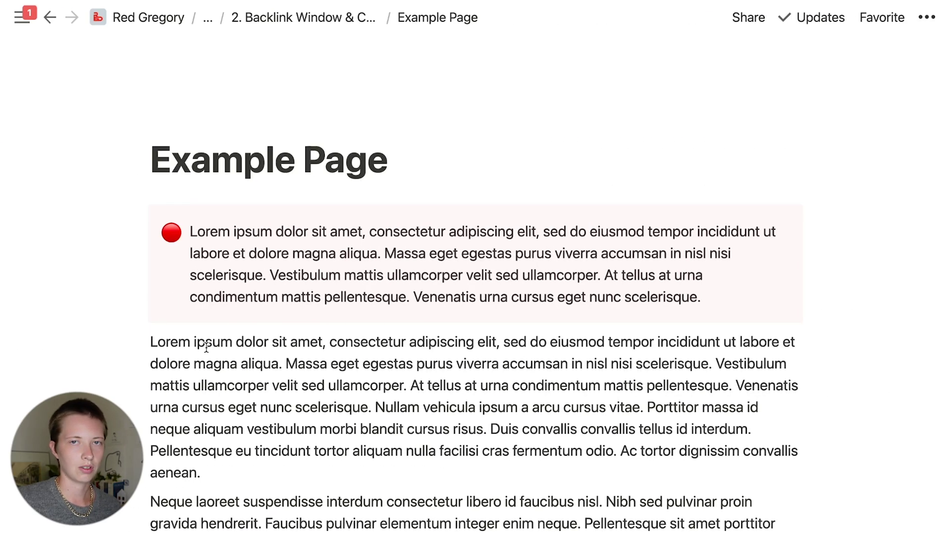
{"action": "left_click", "coordinate": [307, 297]}
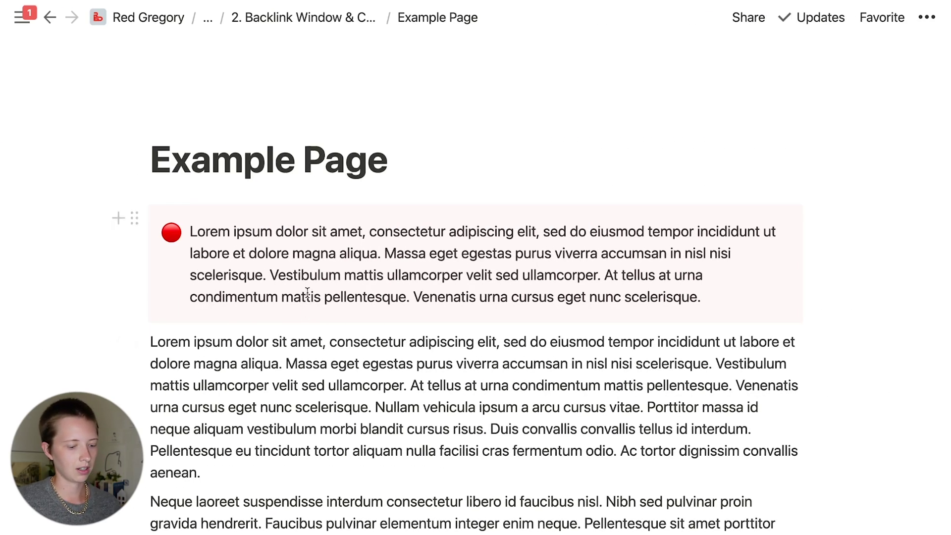
Block-select the red-dot lorem ipsum callout on Example Page.
{"action": "left_click", "coordinate": [137, 222]}
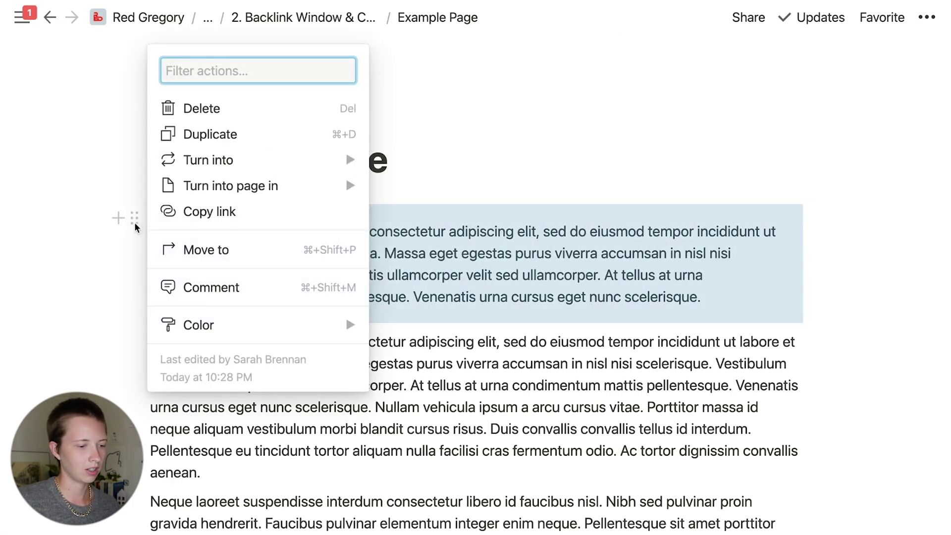
{"action": "left_click", "coordinate": [791, 268]}
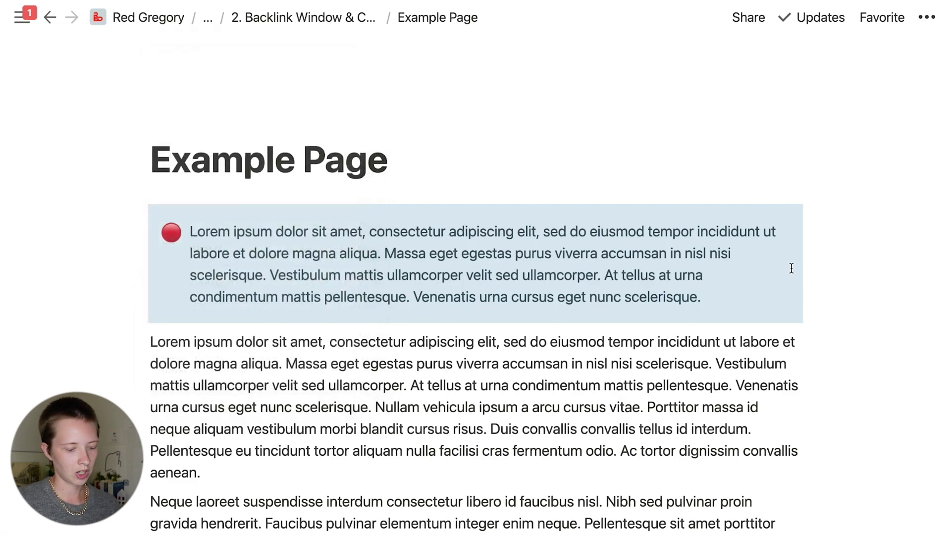
{"action": "left_click", "coordinate": [787, 273]}
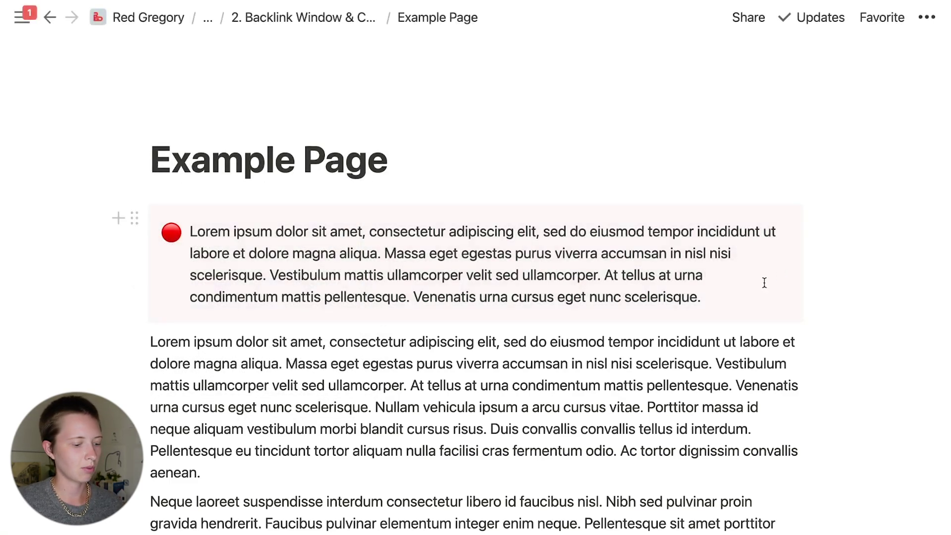
{"action": "key", "text": "Escape"}
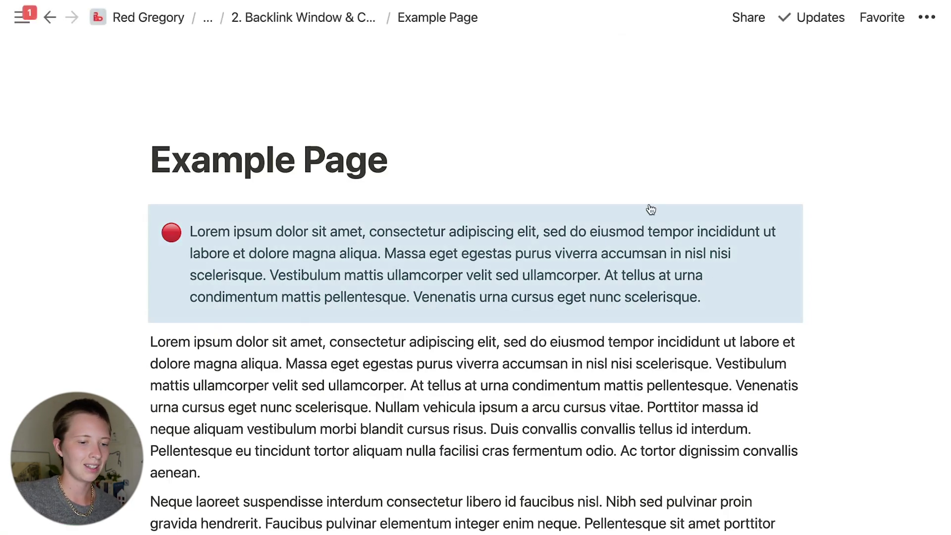
Paste the callout as a synced copy on Pages Under Review.
{"action": "key", "text": "super+p"}
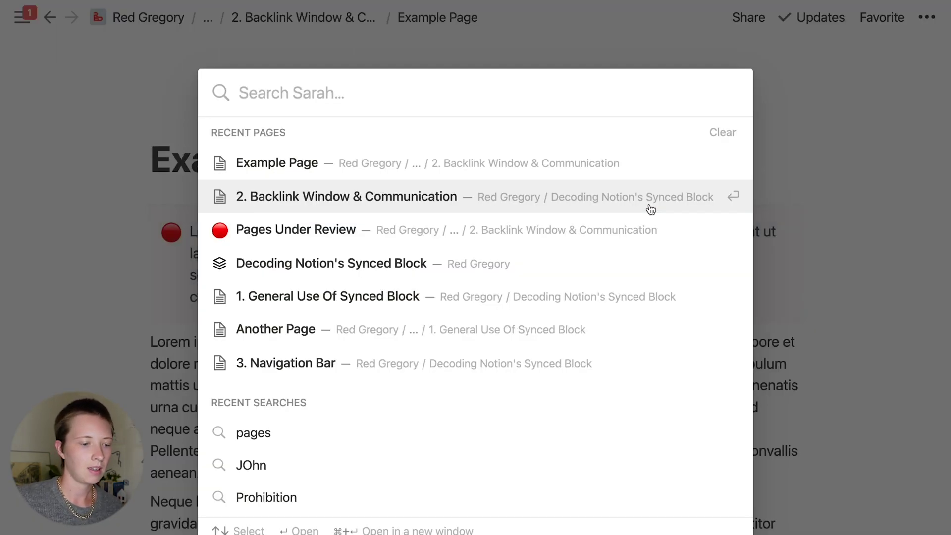
{"action": "type", "text": "pag"}
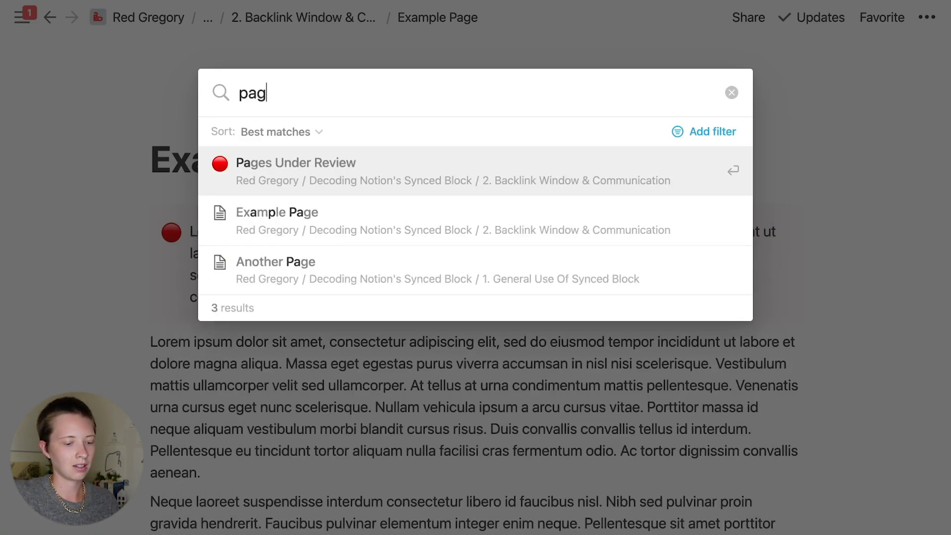
{"action": "type", "text": "es"}
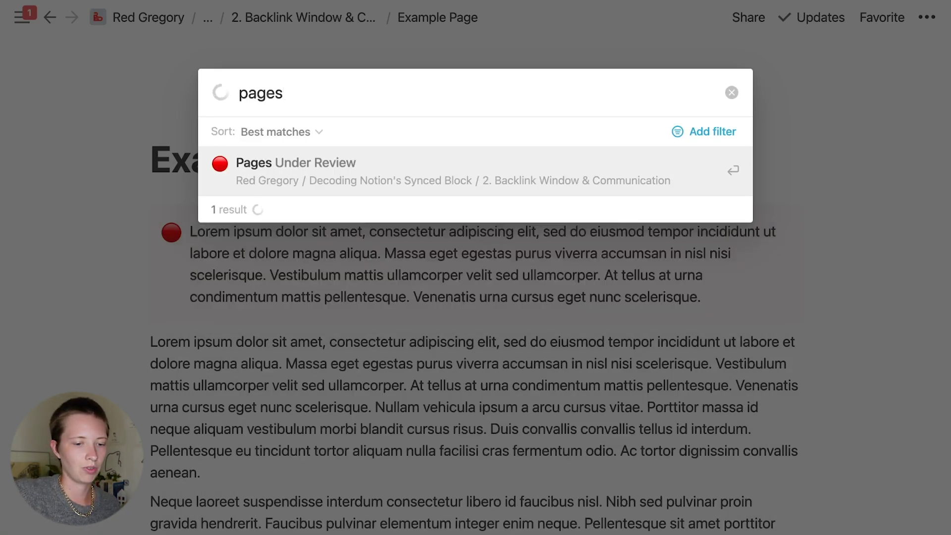
{"action": "key", "text": "Return"}
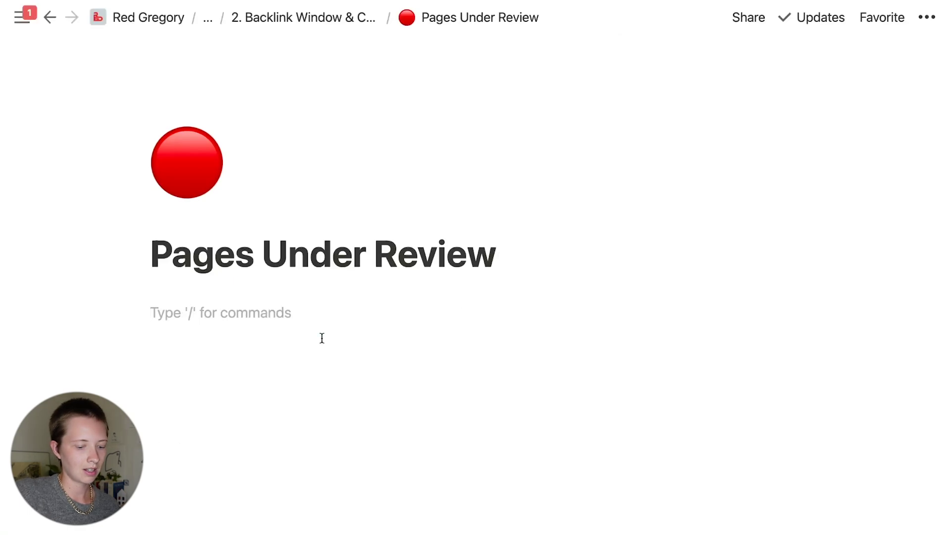
{"action": "type", "text": "Lorem ipsum dolor sit amet, consectetur adipiscing elit, sed do eiusmod tempor incididunt ut labore et dolore magna aliqua. Massa eget egestas purus viverra accumsan in nisl nisi scelerisque. Vestibulum mattis ullamcorper velit sed ullamcorper. At tellus at urna condimentum mattis pellentesque. Venenatis urna cursus eget nunc scelerisque."}
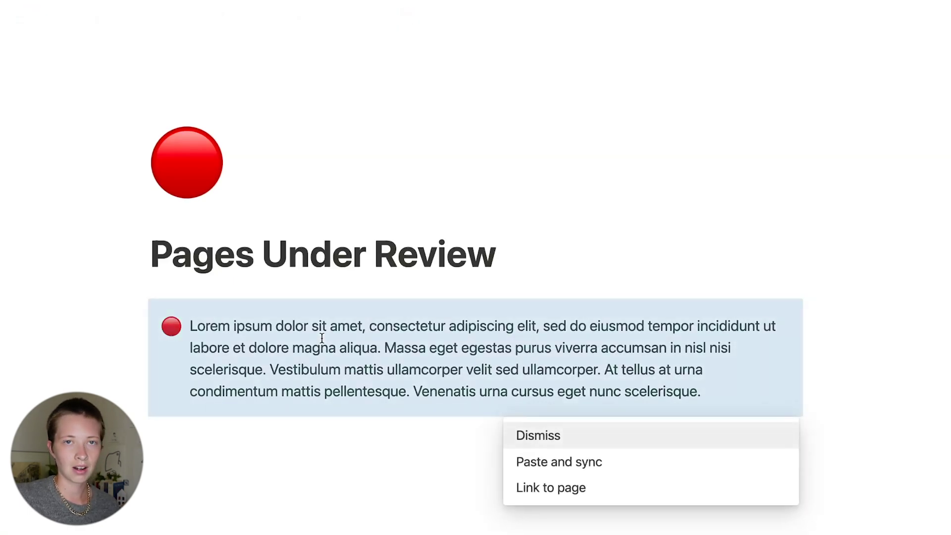
{"action": "left_click", "coordinate": [638, 470]}
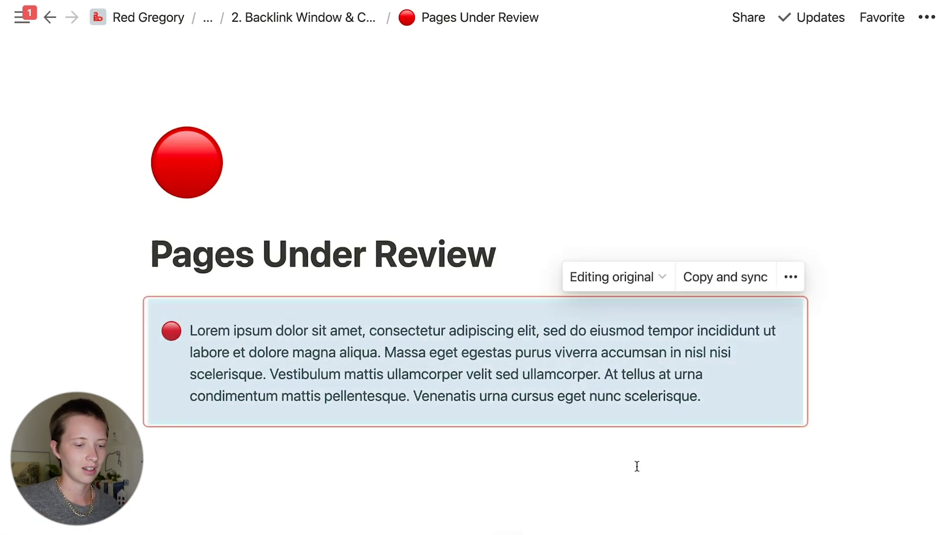
Unsync all copies from the original on Example Page, then reopen Pages Under Review.
{"action": "left_click", "coordinate": [597, 283]}
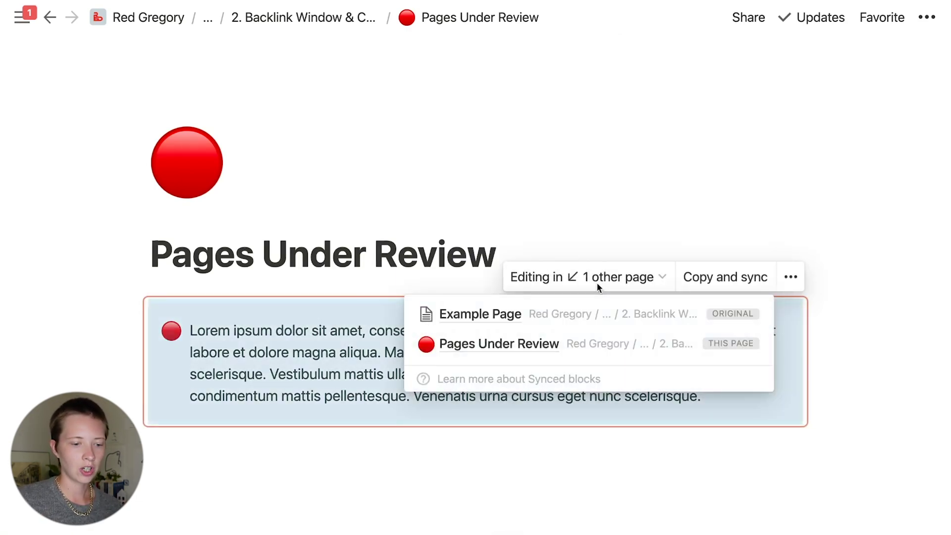
{"action": "left_click", "coordinate": [611, 313]}
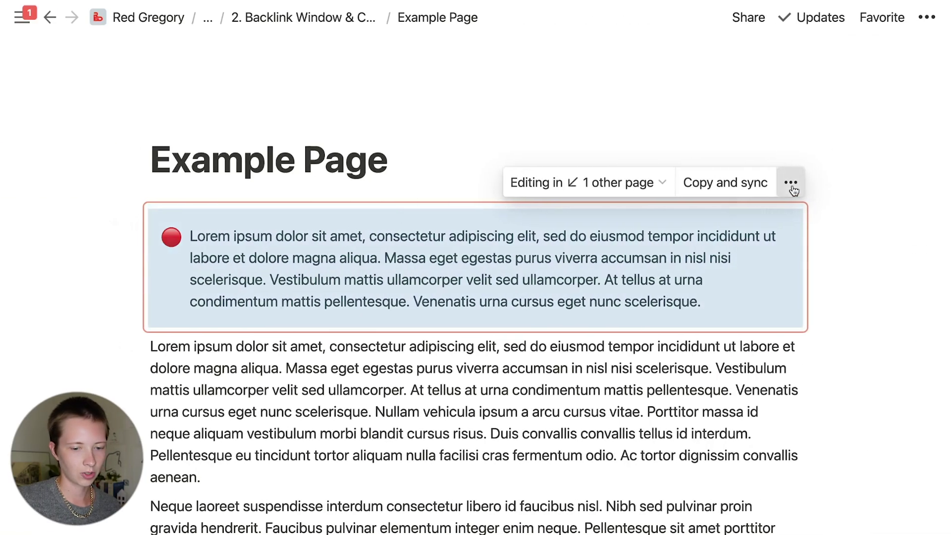
{"action": "left_click", "coordinate": [792, 186]}
{"action": "left_click", "coordinate": [813, 340]}
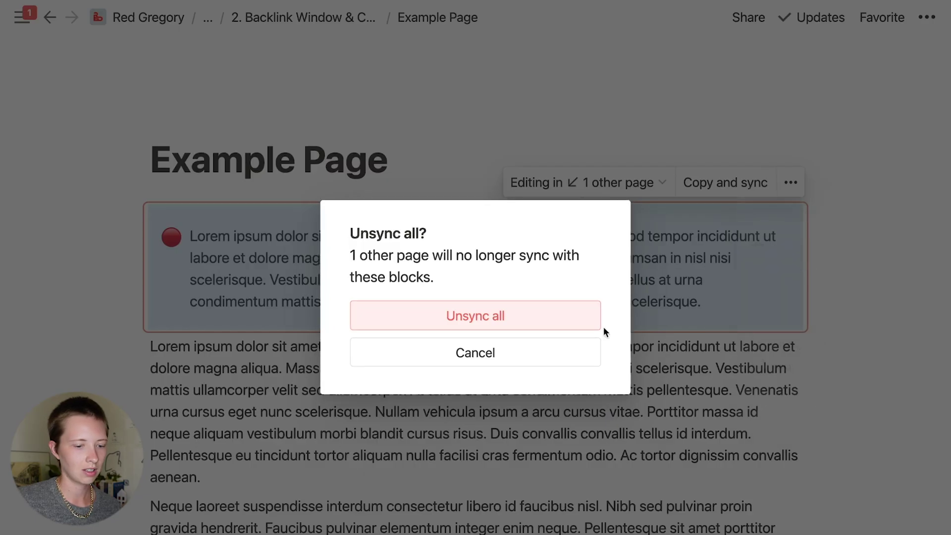
{"action": "left_click", "coordinate": [598, 324]}
{"action": "key", "text": "ctrl+p"}
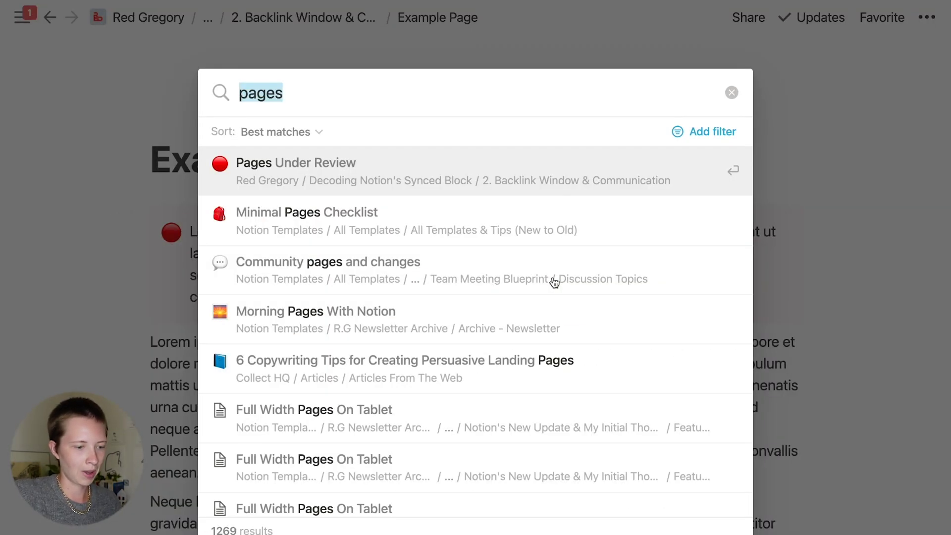
{"action": "key", "text": "Return"}
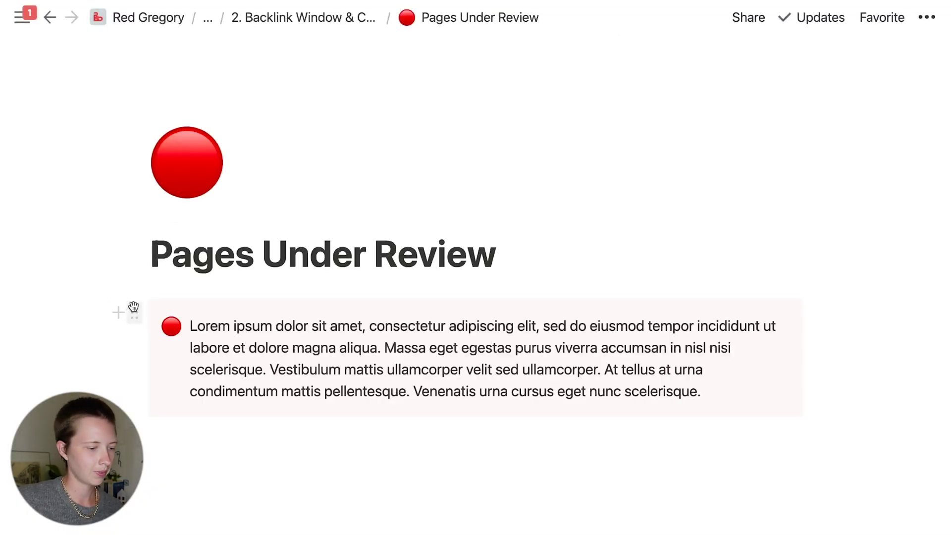
Delete the leftover callout, mention Pages Under Review in Example Page's callout, and open it.
{"action": "left_click", "coordinate": [134, 307]}
{"action": "left_click", "coordinate": [219, 206]}
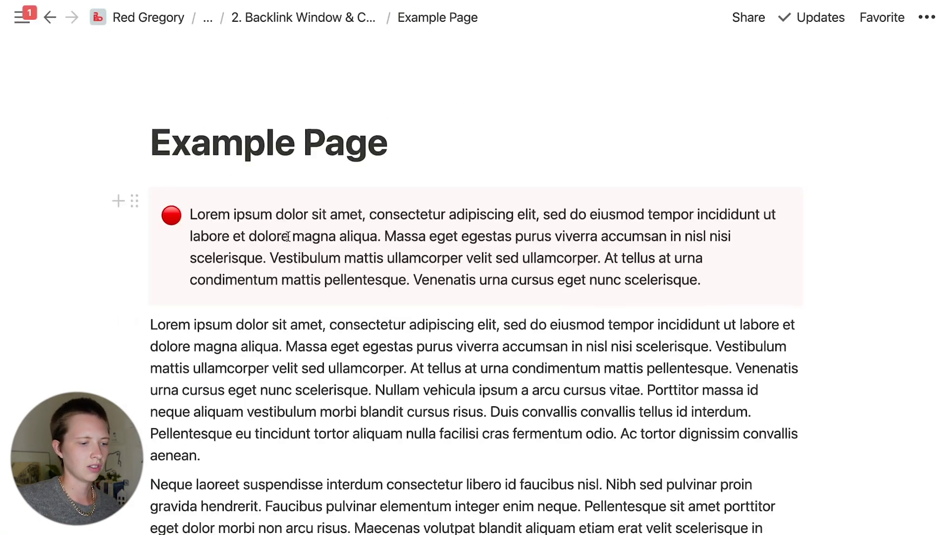
{"action": "left_click", "coordinate": [190, 214]}
{"action": "key", "text": "Left"}
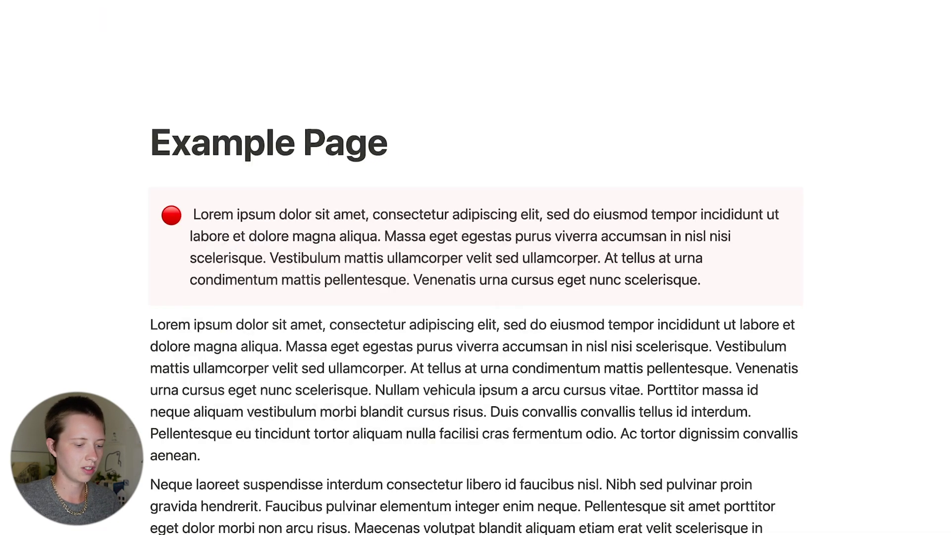
{"action": "type", "text": "@"}
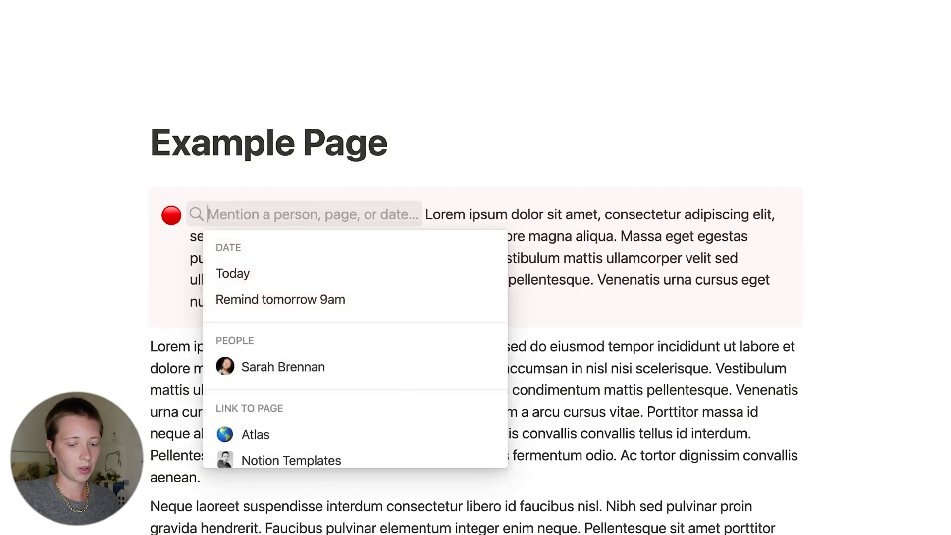
{"action": "type", "text": "Pages"}
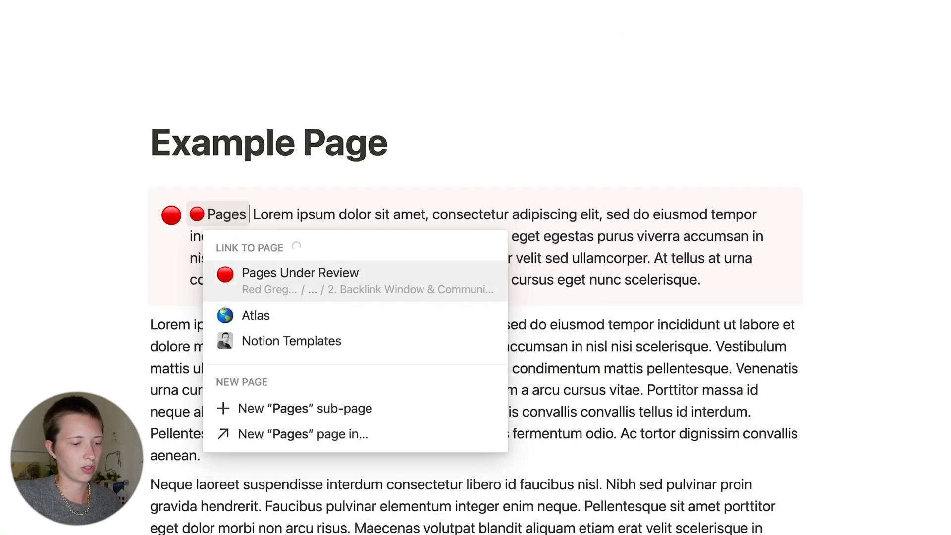
{"action": "key", "text": "Return"}
{"action": "left_click", "coordinate": [328, 221]}
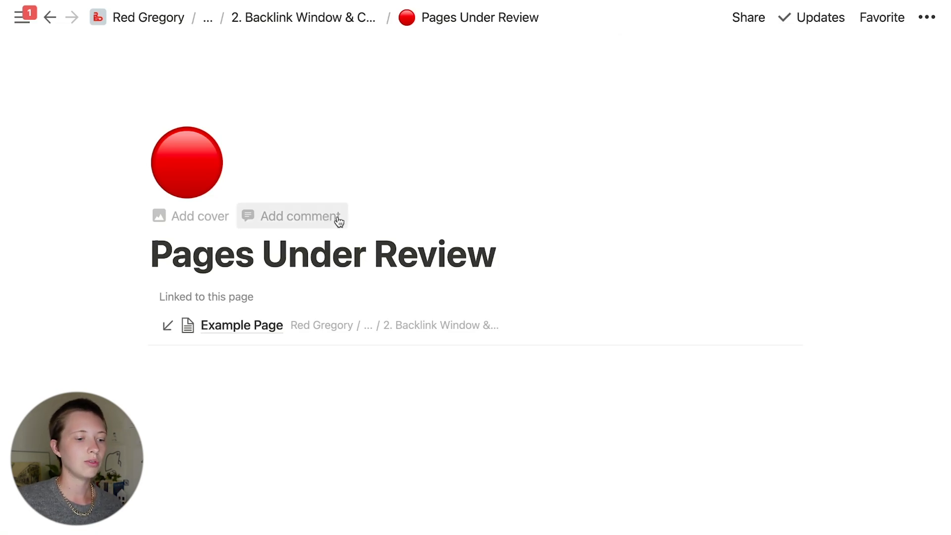
{"action": "left_click", "coordinate": [926, 23]}
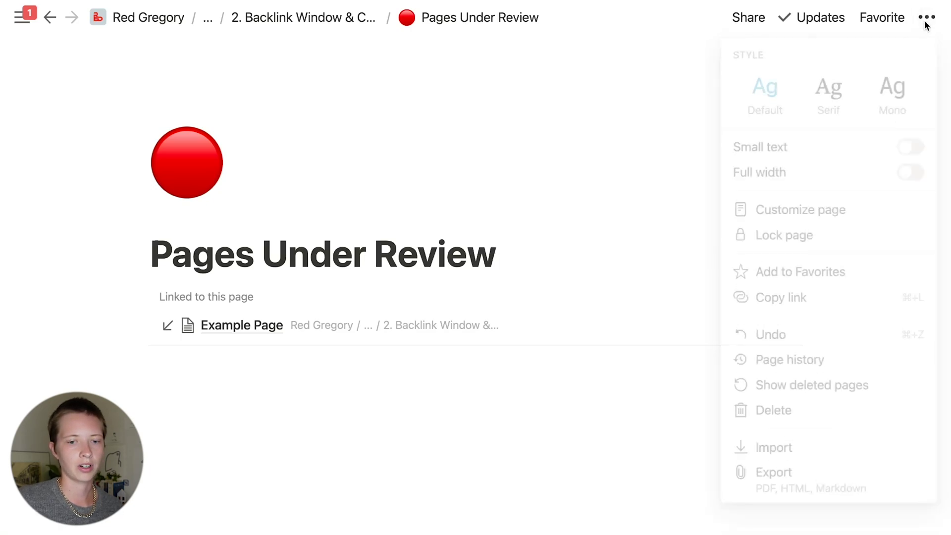
{"action": "left_click", "coordinate": [849, 213]}
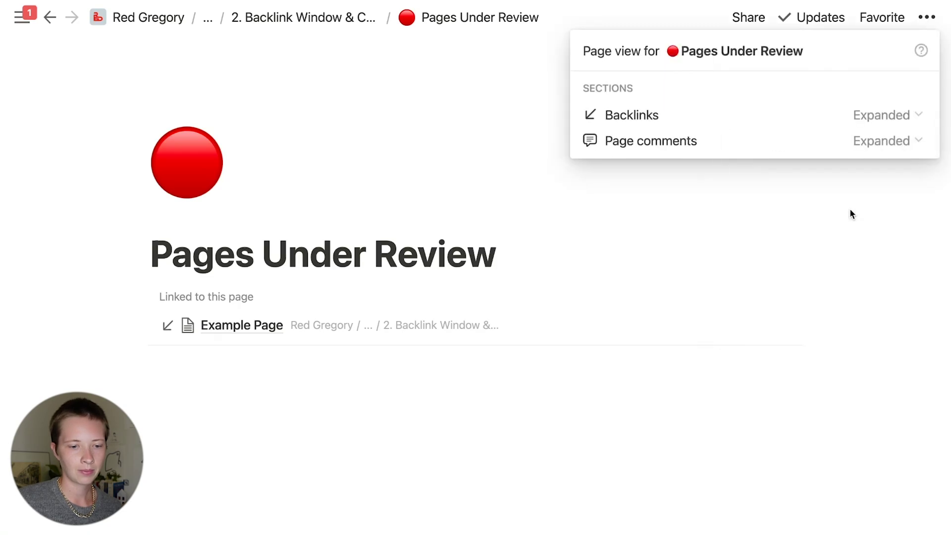
{"action": "left_click", "coordinate": [880, 117]}
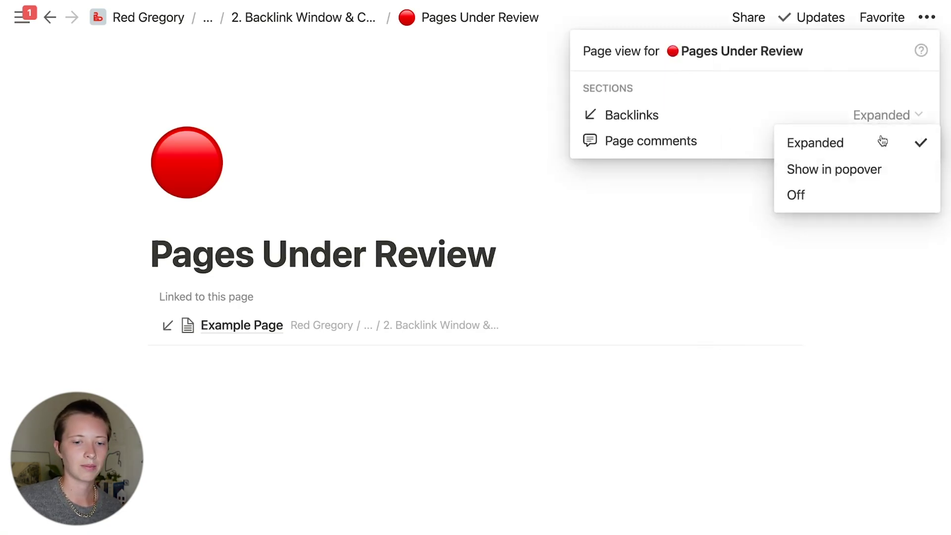
{"action": "left_click", "coordinate": [882, 169]}
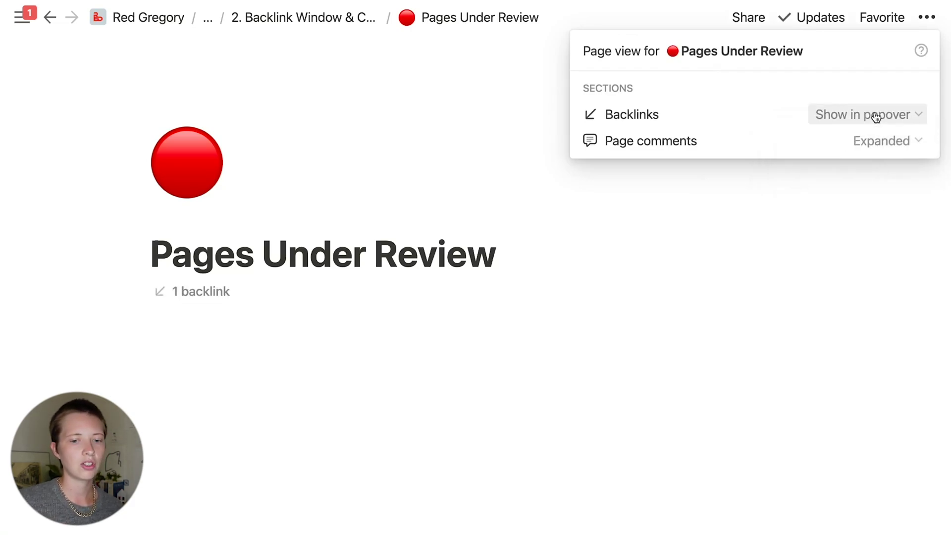
{"action": "left_click", "coordinate": [875, 115]}
{"action": "left_click", "coordinate": [878, 143]}
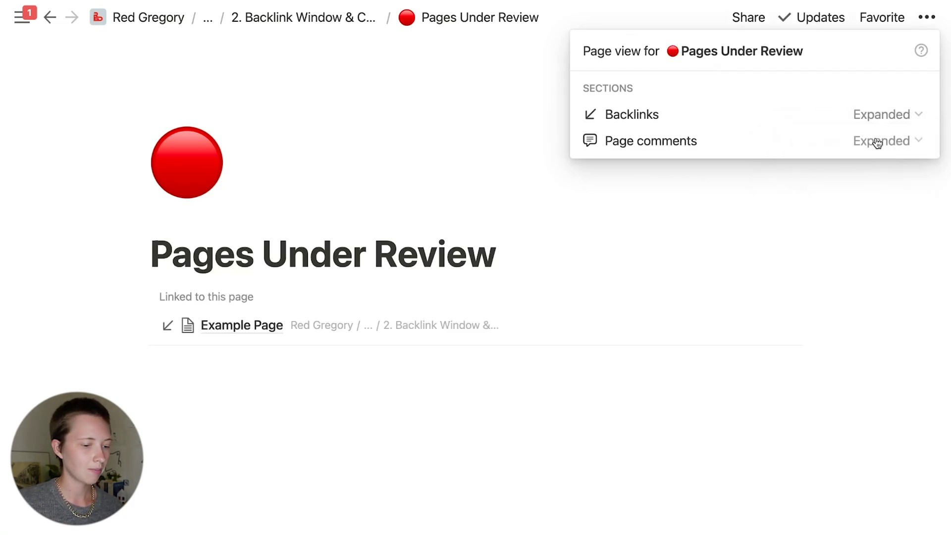
{"action": "left_click", "coordinate": [877, 117]}
{"action": "left_click", "coordinate": [873, 185]}
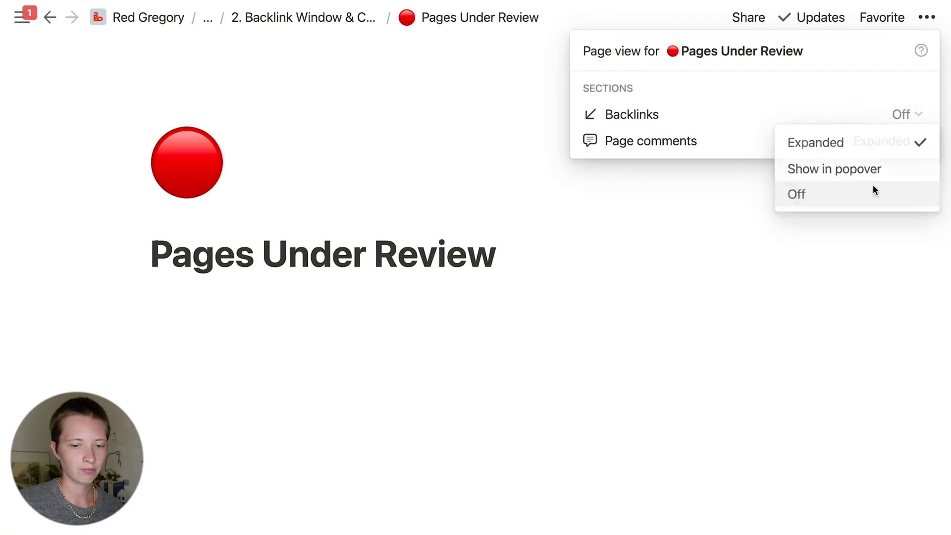
{"action": "left_click", "coordinate": [304, 383]}
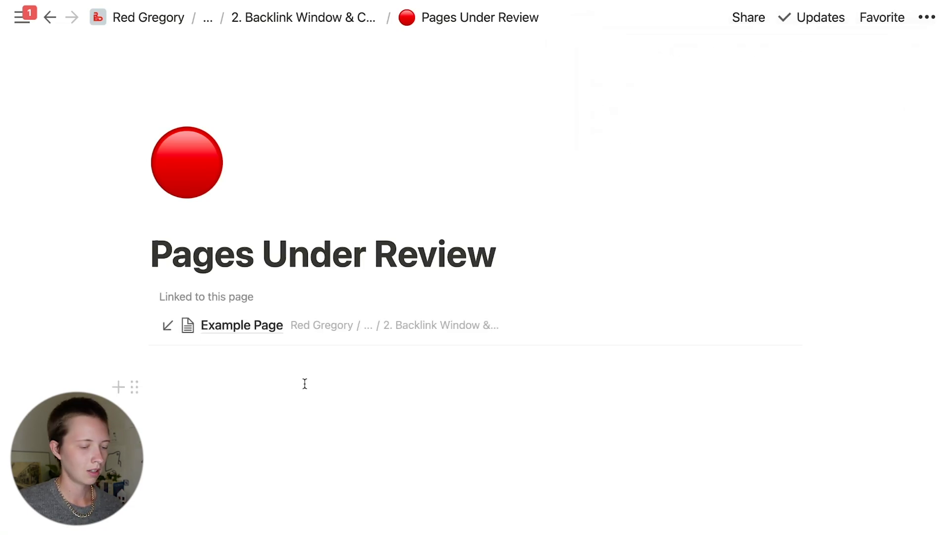
Copy the Example Page backlink and paste it below as a synced block.
{"action": "right_click", "coordinate": [267, 339]}
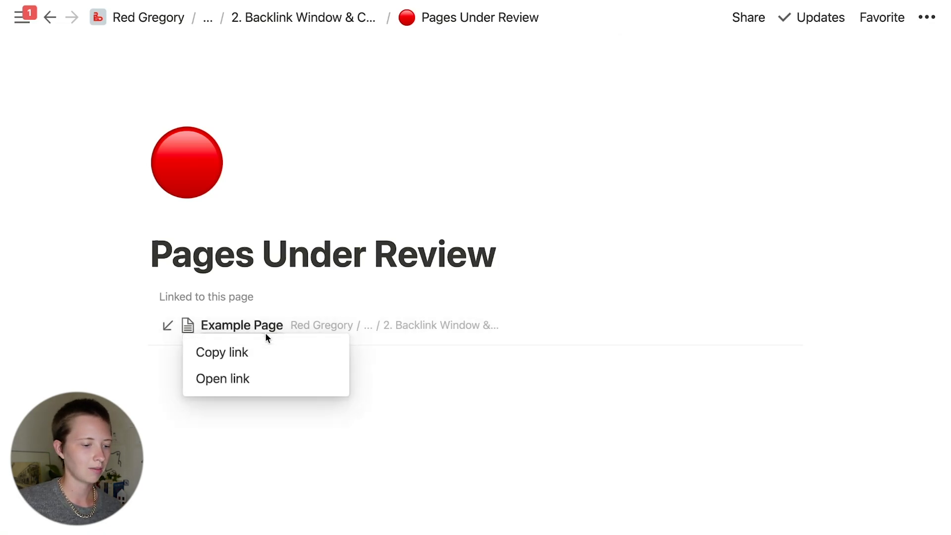
{"action": "left_click", "coordinate": [278, 357]}
{"action": "left_click", "coordinate": [247, 378]}
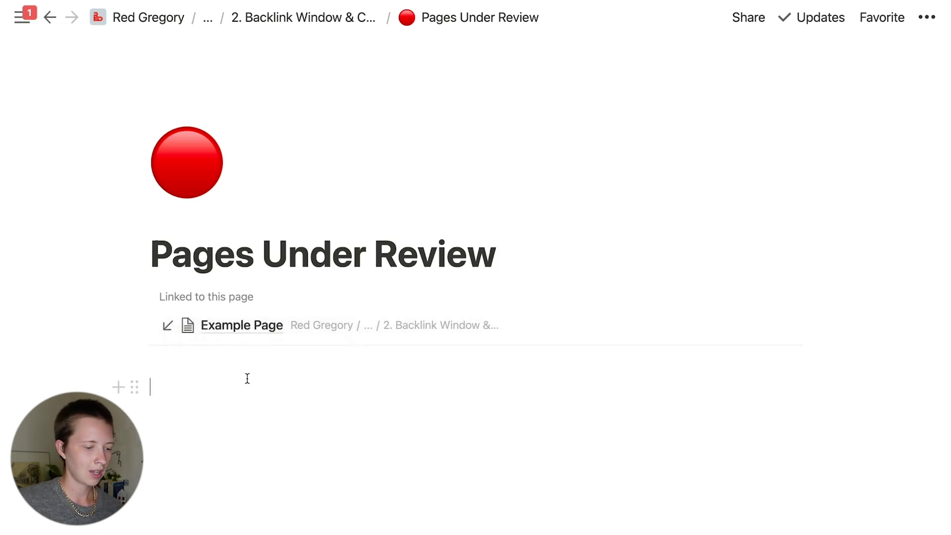
{"action": "key", "text": "super+v"}
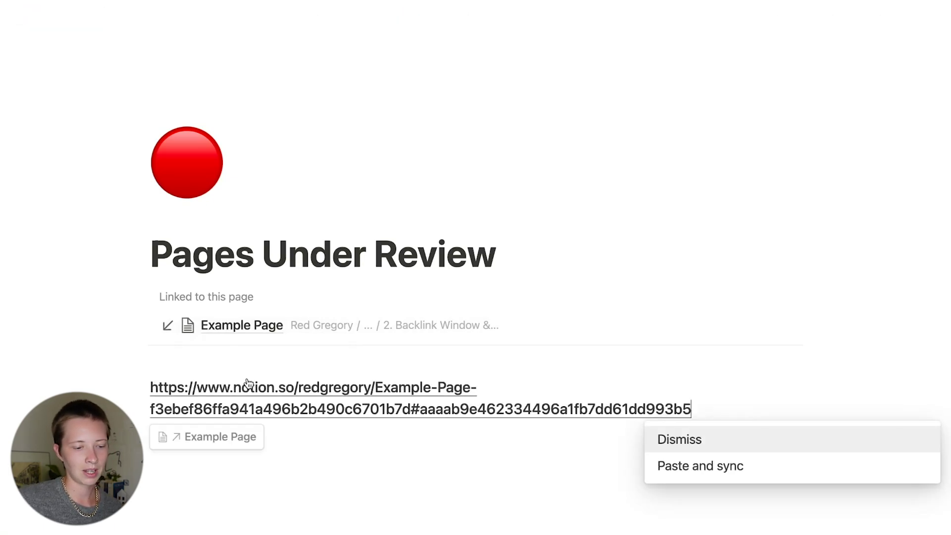
{"action": "left_click", "coordinate": [776, 467]}
Move the lorem ipsum paragraphs below the callout into the synced block.
{"action": "scroll", "coordinate": [776, 467], "scroll_direction": "left", "scroll_amount": 5}
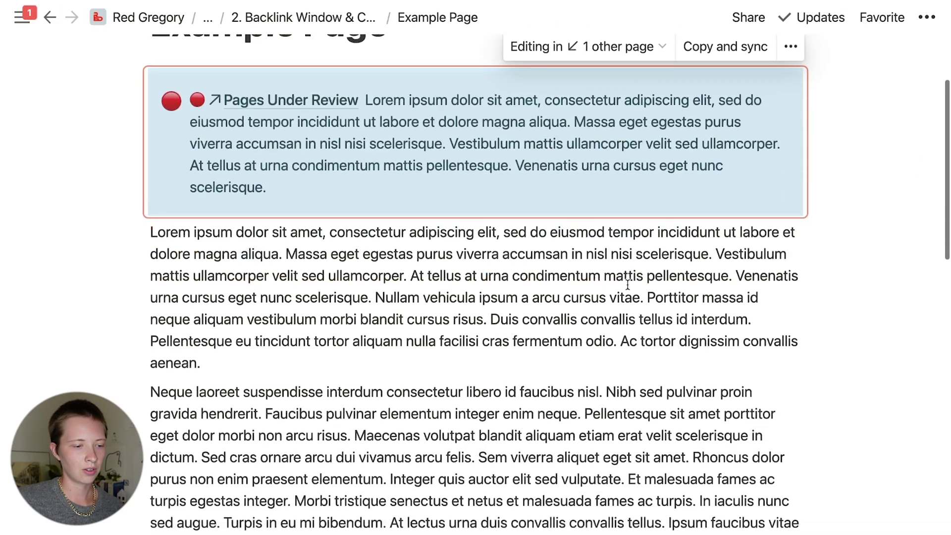
{"action": "left_click", "coordinate": [627, 285]}
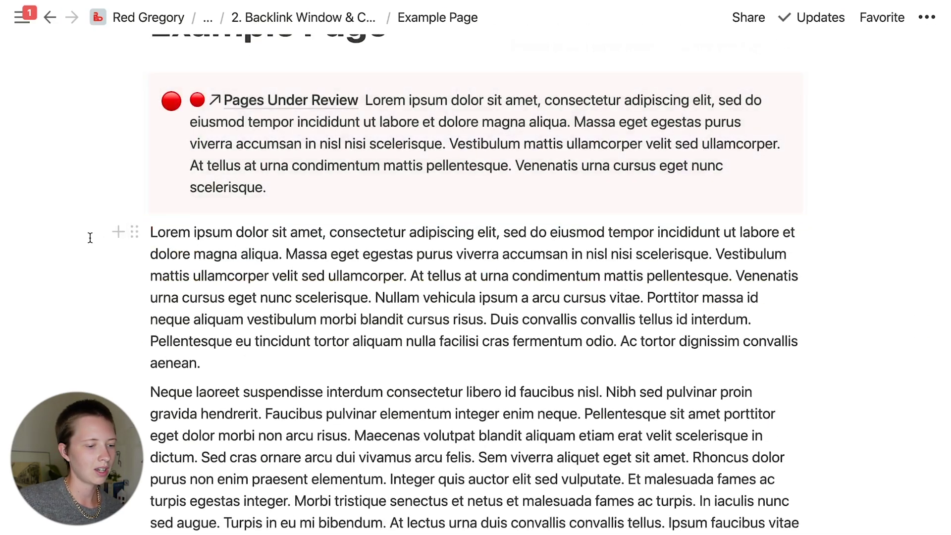
{"action": "left_click_drag", "start_coordinate": [92, 236], "coordinate": [601, 371]}
{"action": "scroll", "coordinate": [600, 373], "scroll_direction": "up", "scroll_amount": 15}
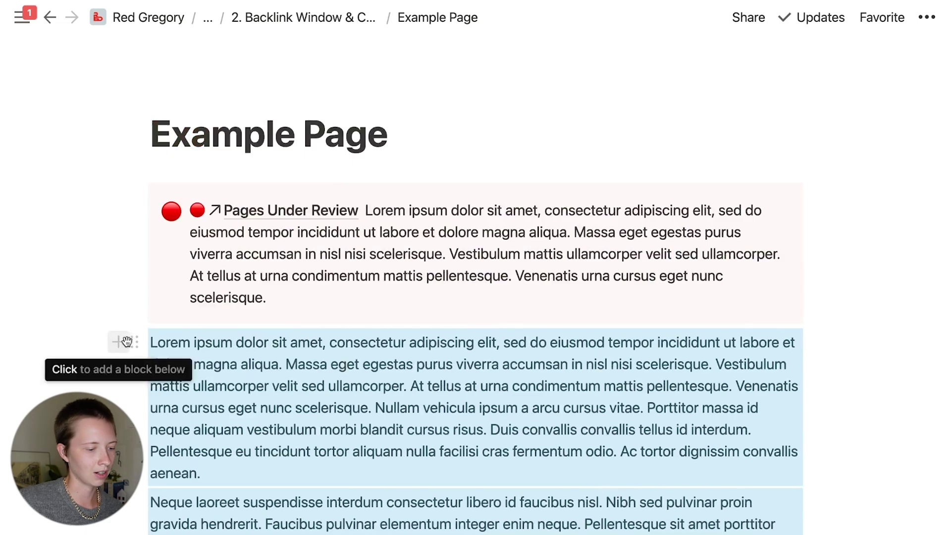
{"action": "left_click_drag", "start_coordinate": [131, 342], "coordinate": [268, 299]}
{"action": "left_click", "coordinate": [331, 399]}
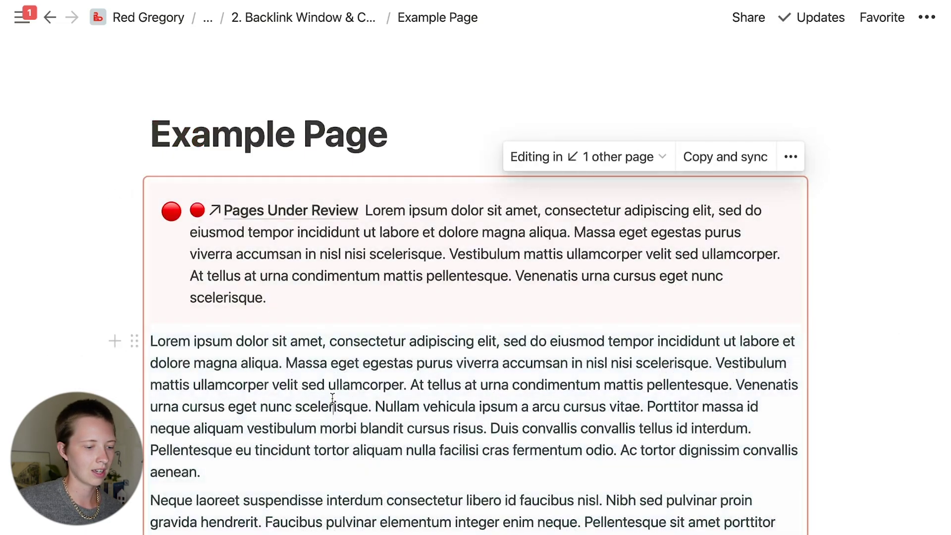
{"action": "scroll", "coordinate": [332, 398], "scroll_direction": "down", "scroll_amount": 3}
{"action": "scroll", "coordinate": [332, 399], "scroll_direction": "up", "scroll_amount": 4}
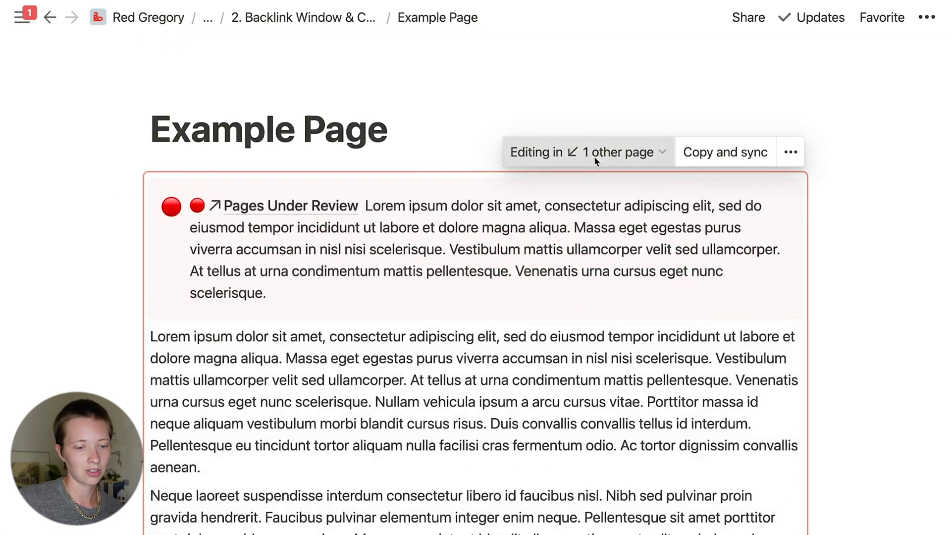
Check the synced block on Pages Under Review, then return to the previous page.
{"action": "left_click", "coordinate": [594, 154]}
{"action": "left_click", "coordinate": [596, 219]}
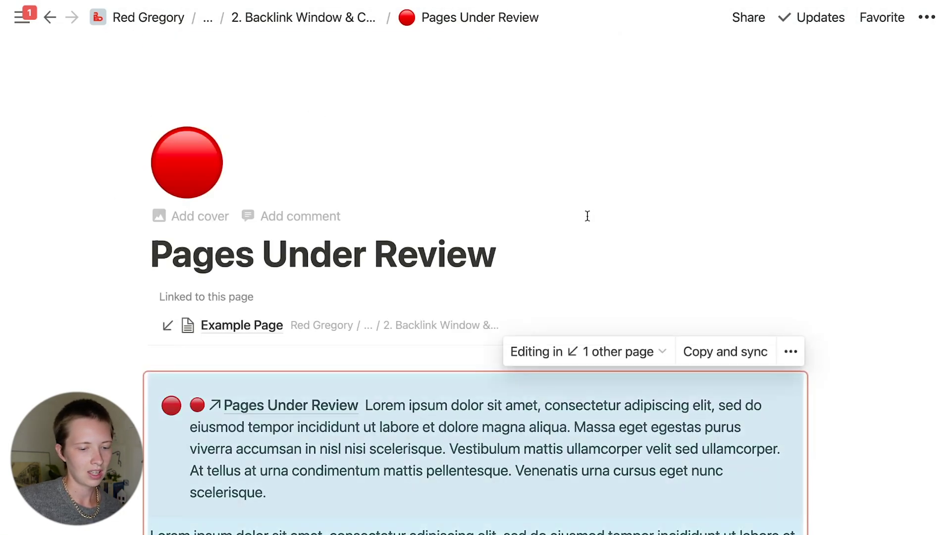
{"action": "scroll", "coordinate": [588, 216], "scroll_direction": "down", "scroll_amount": 6}
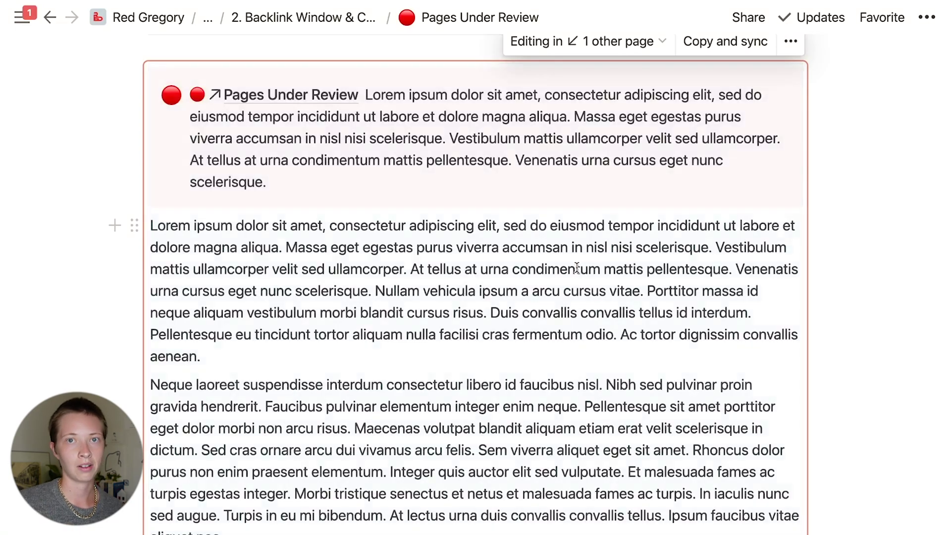
{"action": "key", "text": "super+bracketleft"}
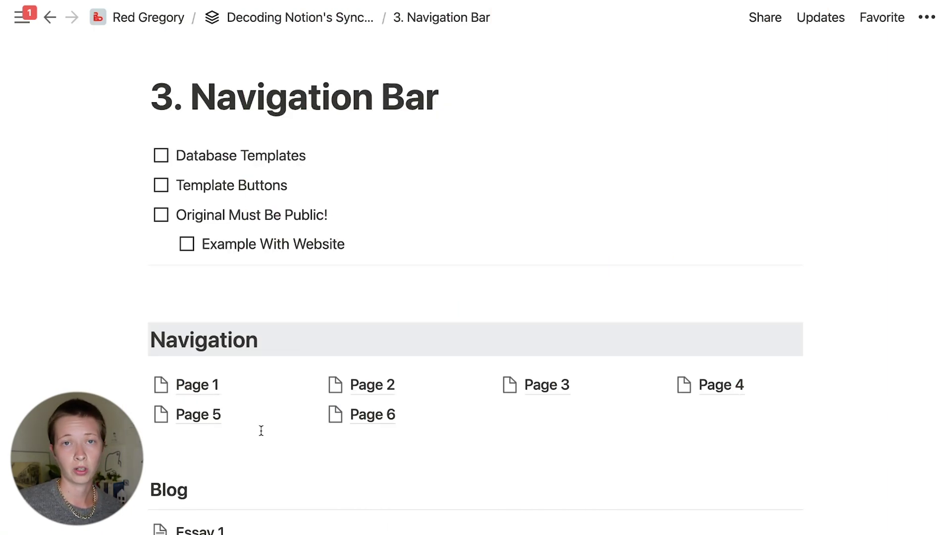
Select the Navigation heading and the Page 1–6 links on the 3. Navigation Bar page.
{"action": "scroll", "coordinate": [261, 430], "scroll_direction": "down", "scroll_amount": 1}
{"action": "left_click", "coordinate": [634, 434]}
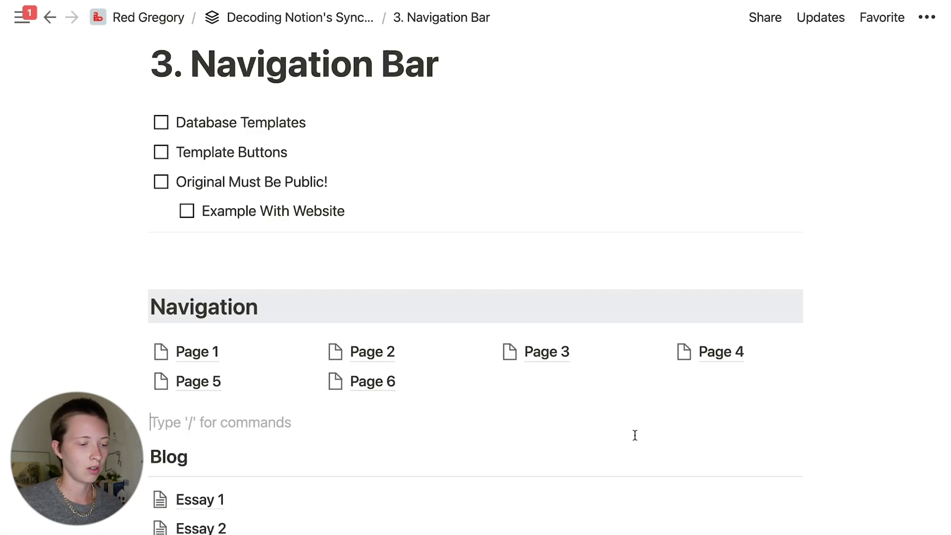
{"action": "scroll", "coordinate": [635, 436], "scroll_direction": "down", "scroll_amount": 4}
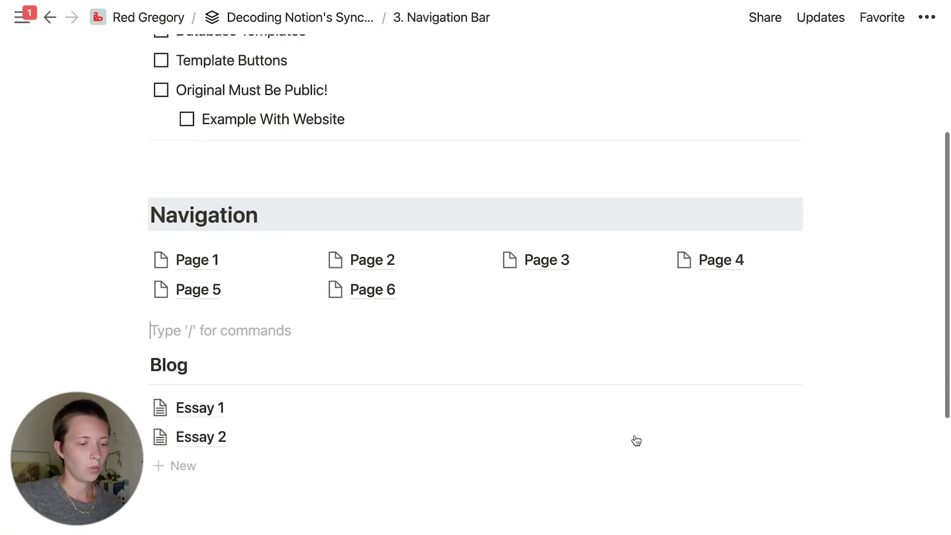
{"action": "scroll", "coordinate": [636, 442], "scroll_direction": "up", "scroll_amount": 3}
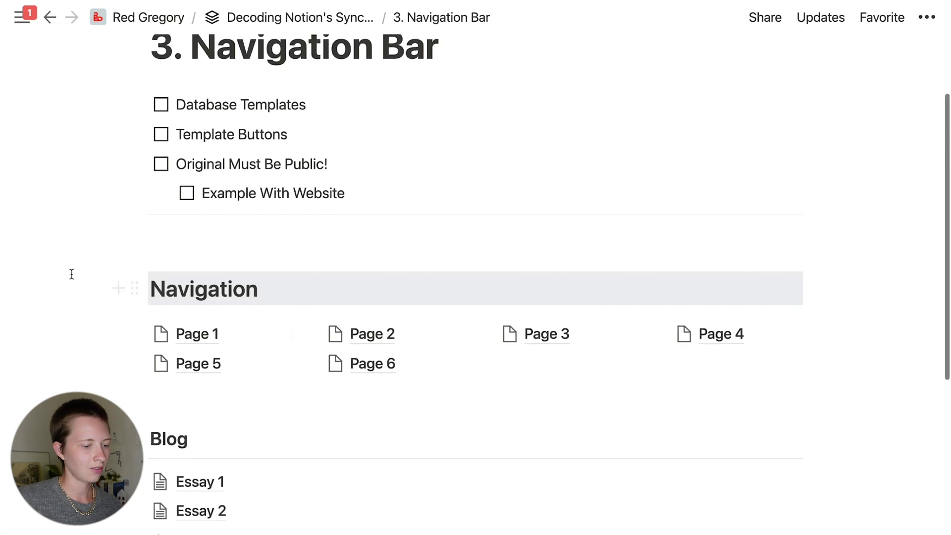
{"action": "left_click_drag", "start_coordinate": [69, 274], "coordinate": [860, 381]}
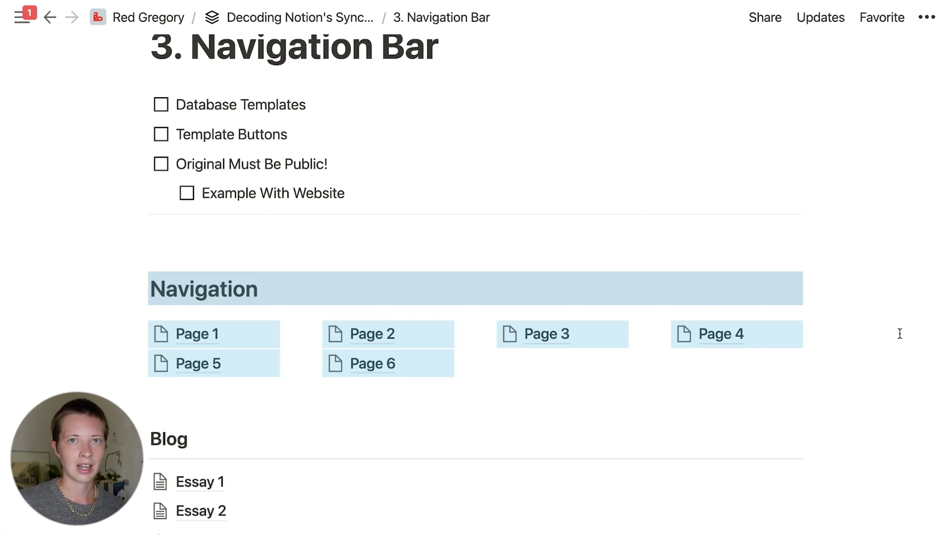
Convert the Navigation heading and Page 1–6 links to a synced block; delete the six duplicate links.
{"action": "scroll", "coordinate": [900, 333], "scroll_direction": "down", "scroll_amount": 3}
{"action": "left_click_drag", "start_coordinate": [81, 144], "coordinate": [881, 238]}
{"action": "left_click", "coordinate": [136, 152]}
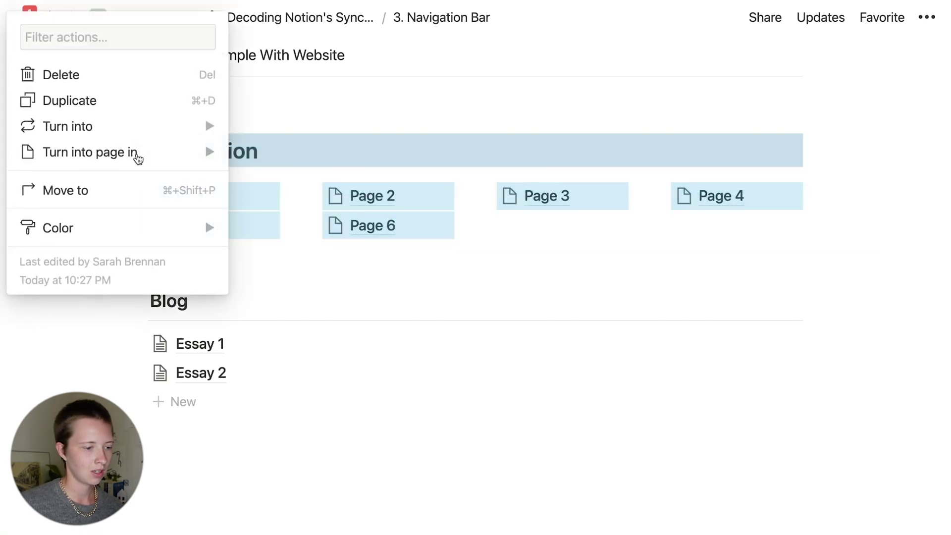
{"action": "mouse_move", "coordinate": [128, 126]}
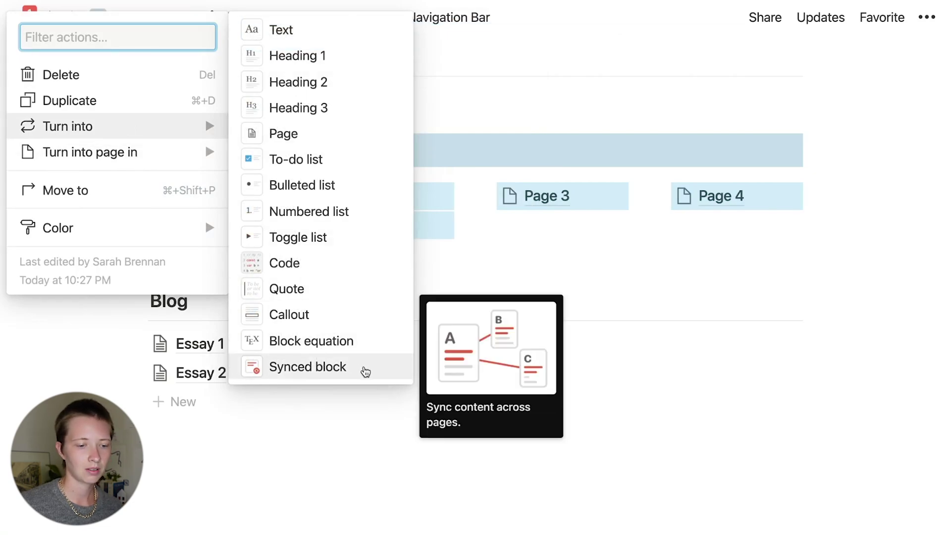
{"action": "left_click", "coordinate": [365, 370]}
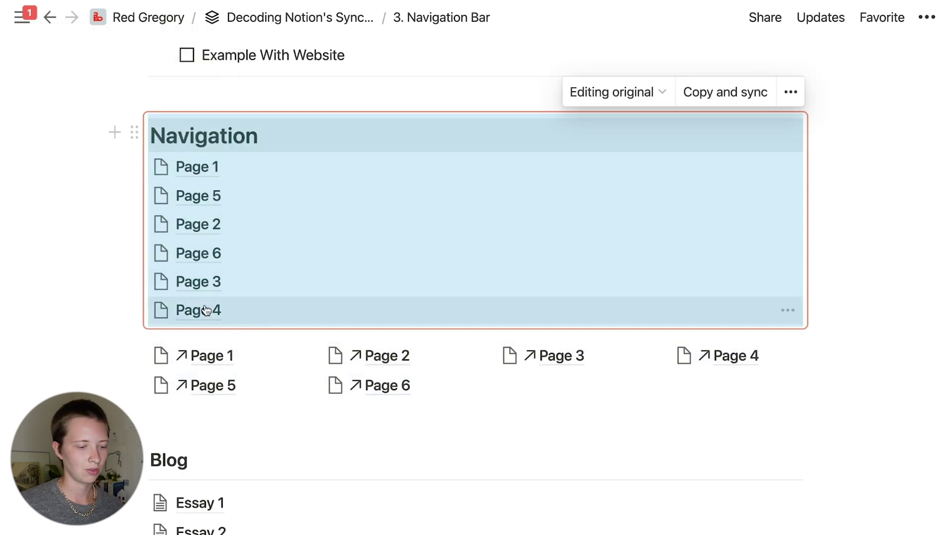
{"action": "left_click_drag", "start_coordinate": [96, 351], "coordinate": [784, 385]}
{"action": "key", "text": "Delete"}
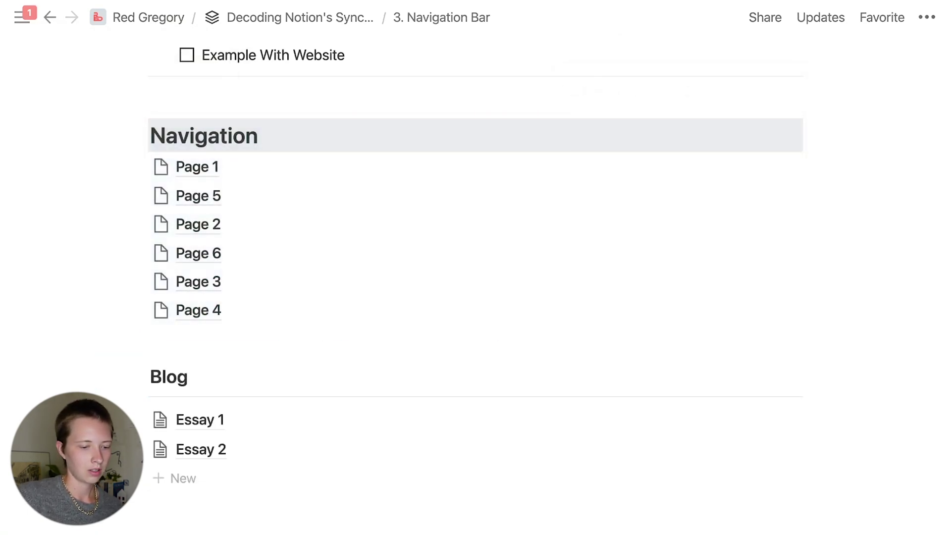
Convert the Navigation heading into a page with /intopage and drag the page links into it.
{"action": "left_click", "coordinate": [299, 141]}
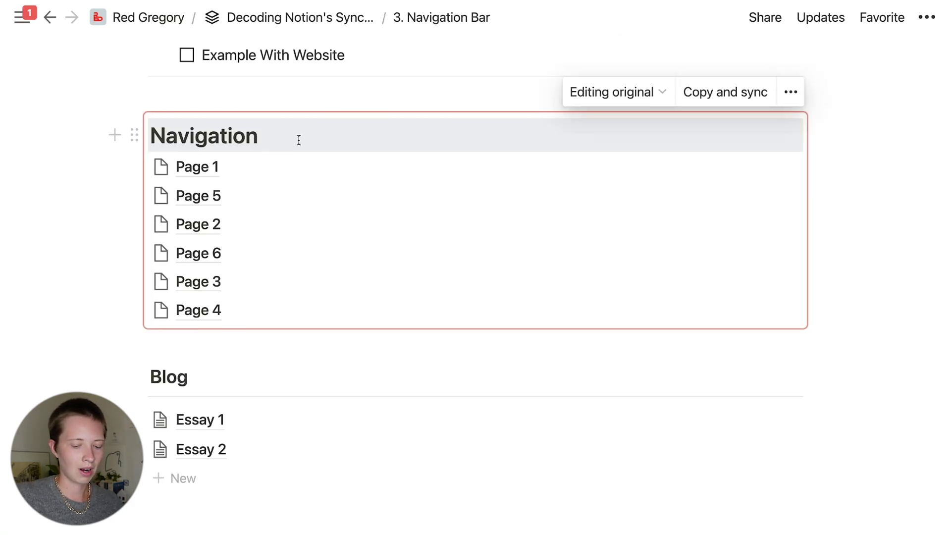
{"action": "type", "text": "/"}
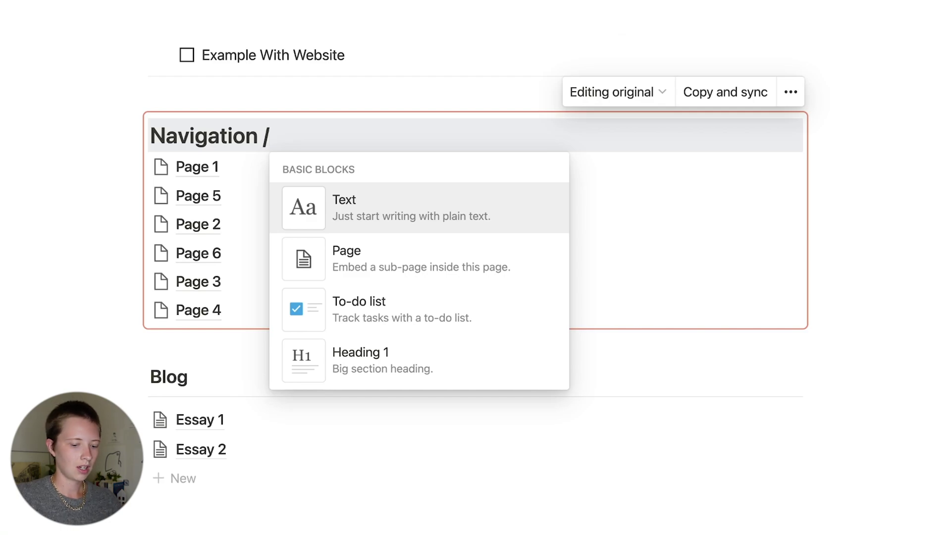
{"action": "type", "text": "intopage"}
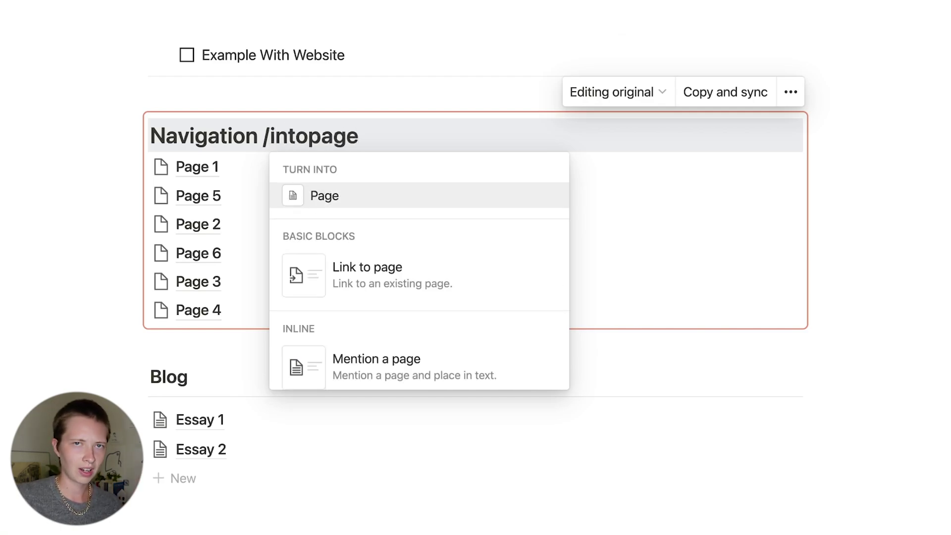
{"action": "key", "text": "Return"}
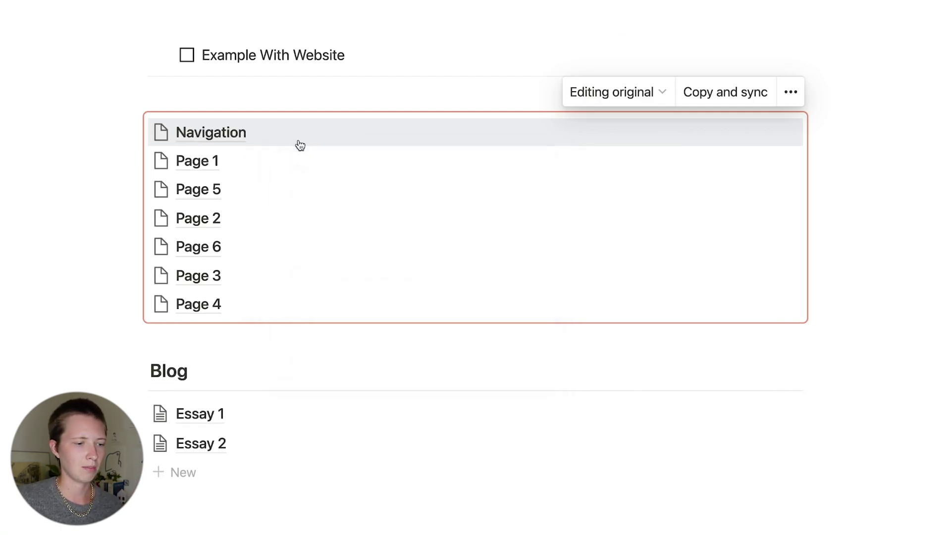
{"action": "mouse_move", "coordinate": [210, 141]}
{"action": "left_mouse_down"}
{"action": "mouse_move", "coordinate": [186, 132]}
{"action": "mouse_move", "coordinate": [197, 136]}
{"action": "left_mouse_up"}
On the Navigation page, place Page 2, Page 3 and Page 4 into new columns.
{"action": "left_click", "coordinate": [197, 136]}
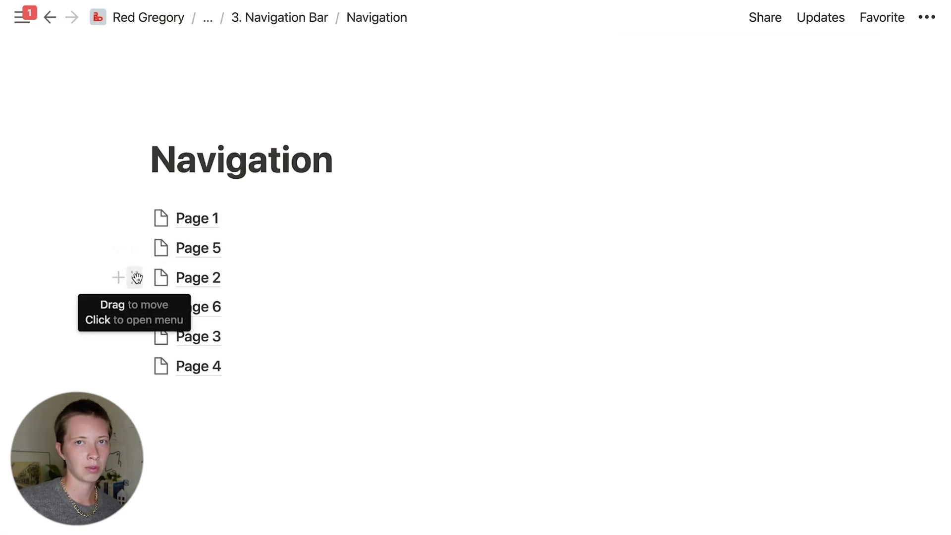
{"action": "left_click_drag", "start_coordinate": [137, 277], "coordinate": [822, 210]}
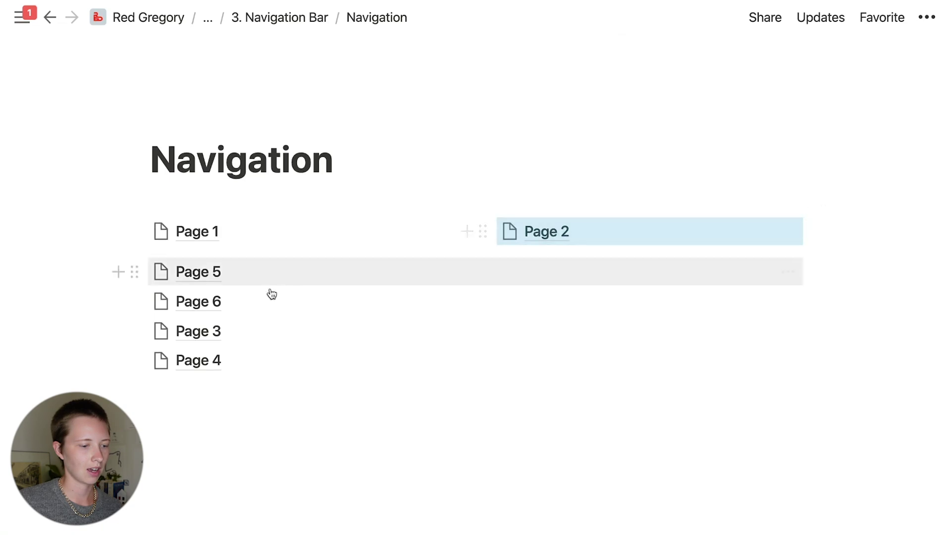
{"action": "left_click_drag", "start_coordinate": [134, 331], "coordinate": [846, 243]}
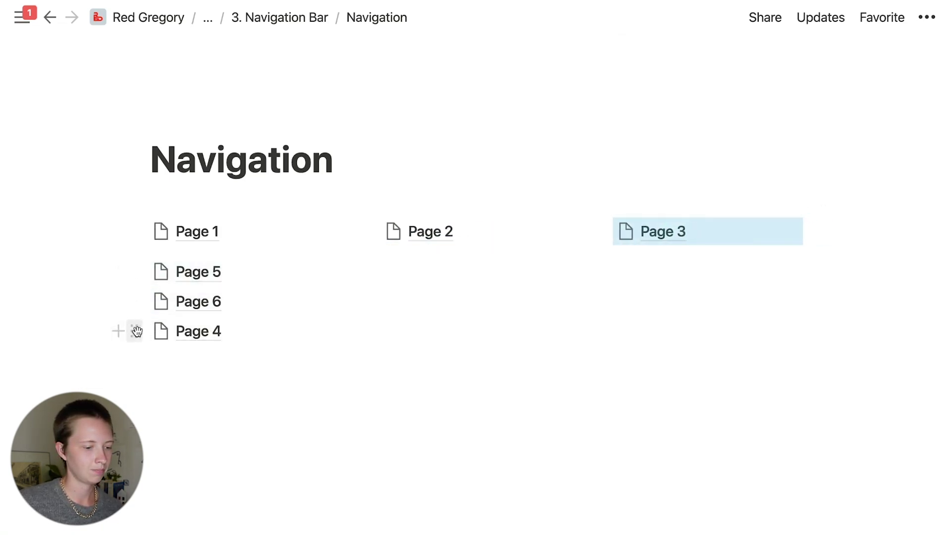
{"action": "left_click_drag", "start_coordinate": [136, 331], "coordinate": [839, 227]}
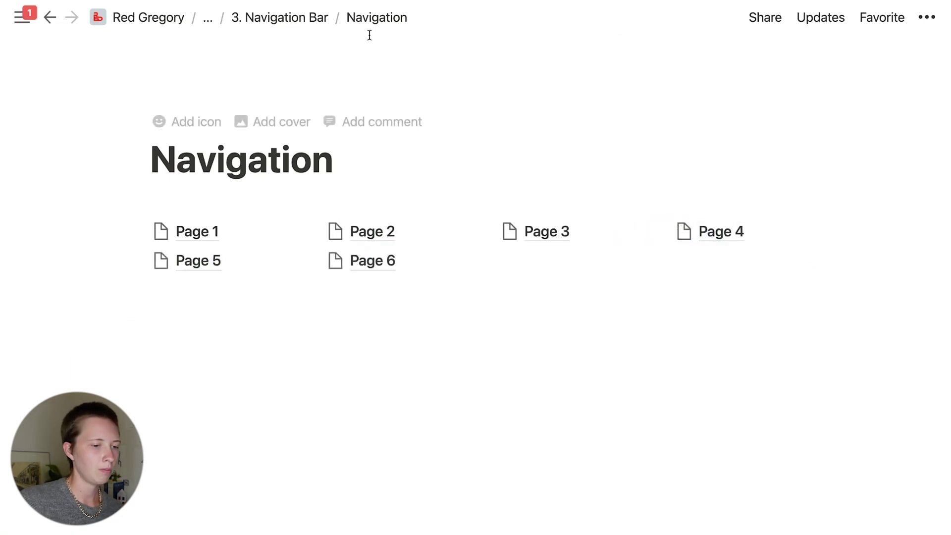
Go back to the 3. Navigation Bar page and bring up the Navigation block's actions.
{"action": "left_click", "coordinate": [287, 19]}
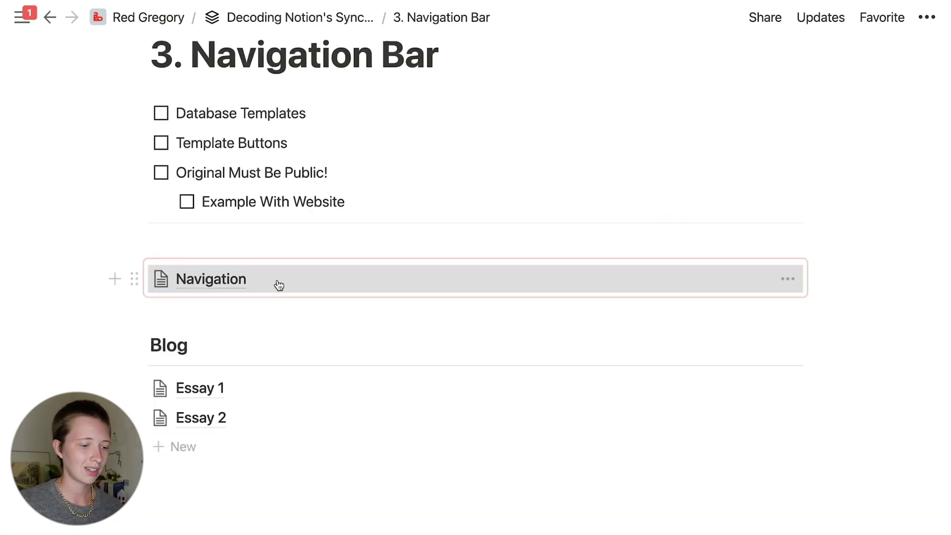
{"action": "right_click", "coordinate": [279, 286]}
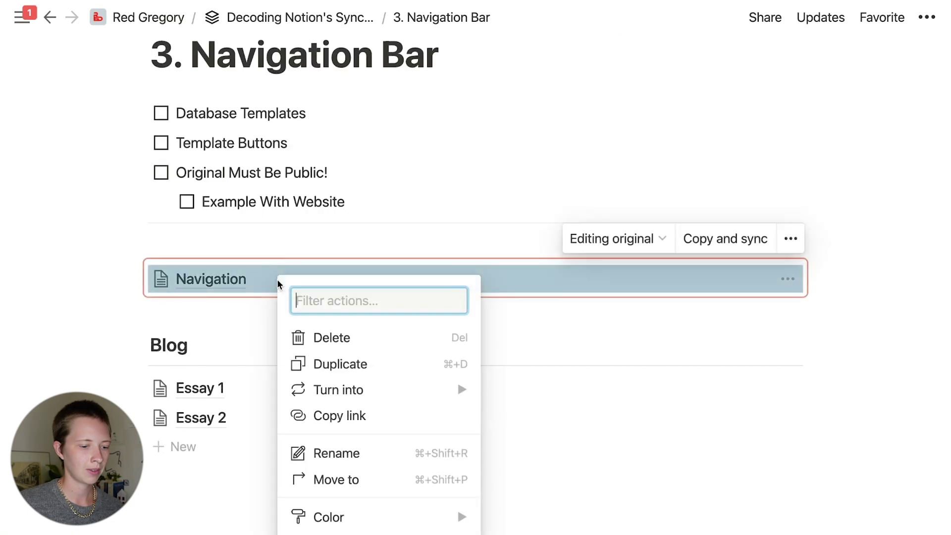
{"action": "mouse_move", "coordinate": [421, 396]}
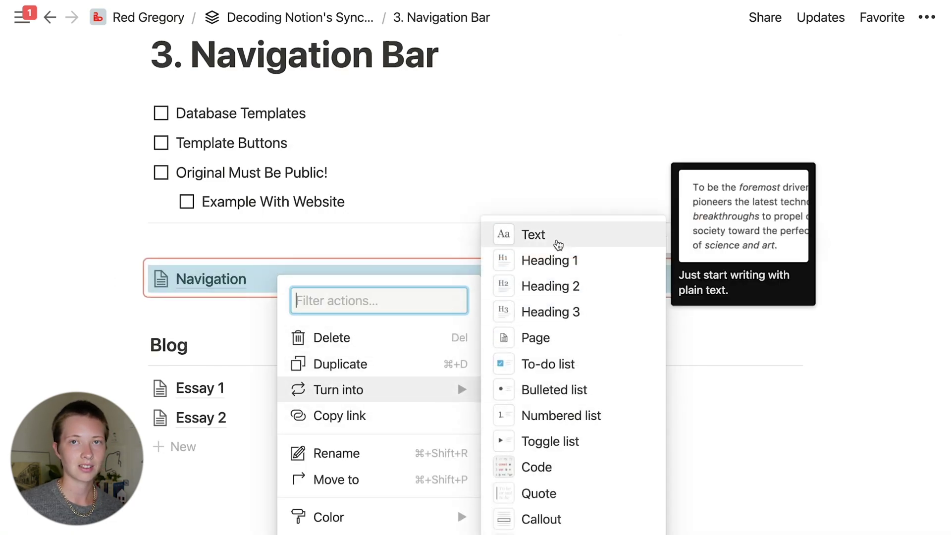
Convert the Navigation page block to text, clear it, and move the empty line into the synced block.
{"action": "left_click", "coordinate": [558, 235]}
{"action": "key", "text": "BackSpace"}
{"action": "key", "text": "BackSpace"}
{"action": "key", "text": "BackSpace"}
{"action": "key", "text": "BackSpace"}
{"action": "key", "text": "BackSpace"}
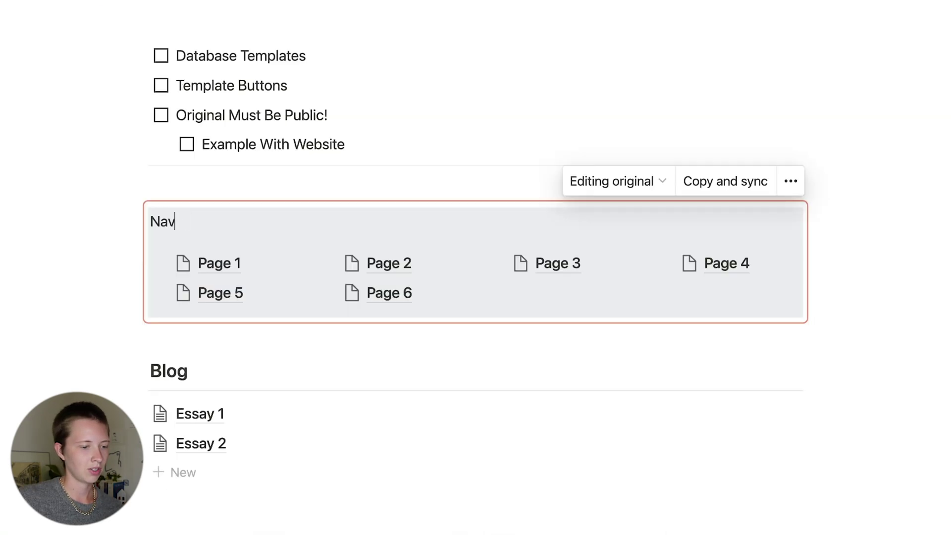
{"action": "key", "text": "BackSpace"}
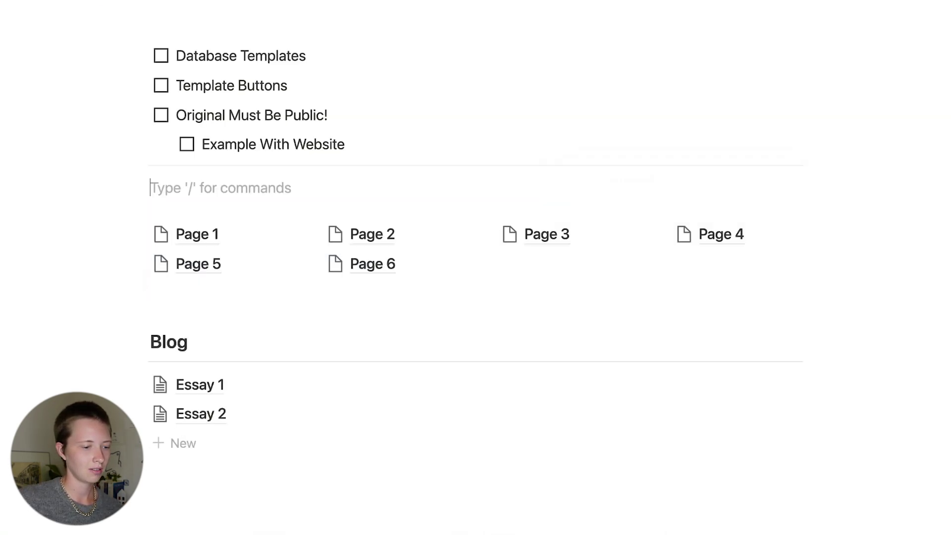
{"action": "left_click_drag", "start_coordinate": [138, 187], "coordinate": [200, 198]}
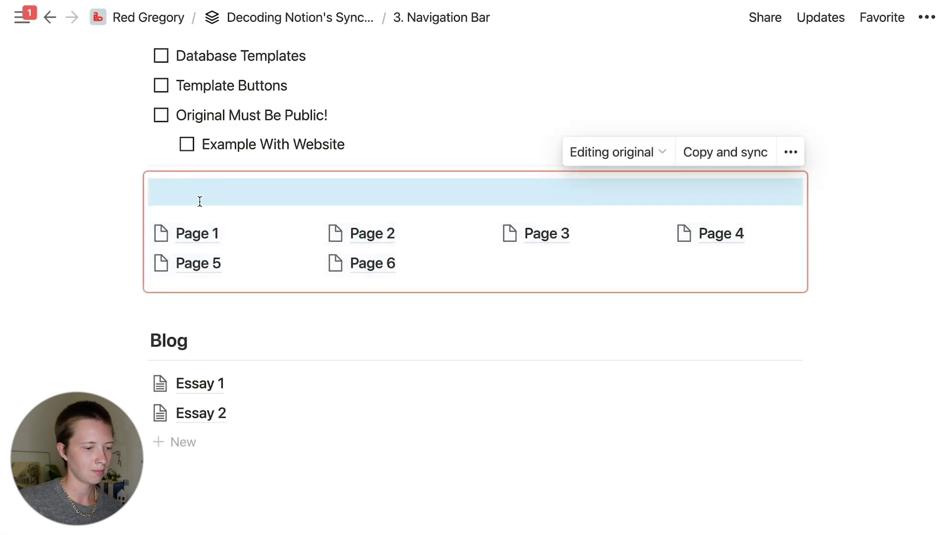
{"action": "left_click", "coordinate": [197, 197]}
Make it a gray-background Heading 2 reading 'Navigation' and copy the synced block.
{"action": "type", "text": "/"}
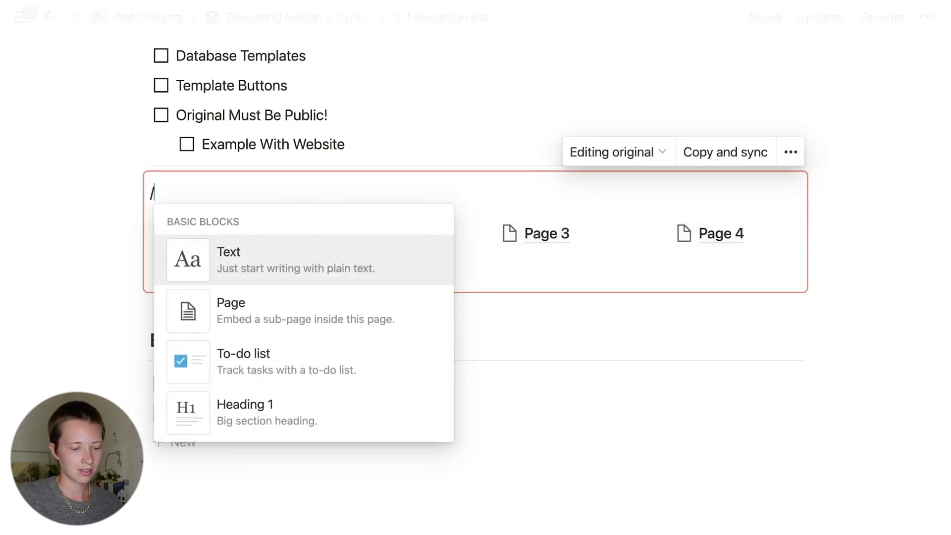
{"action": "type", "text": "h2"}
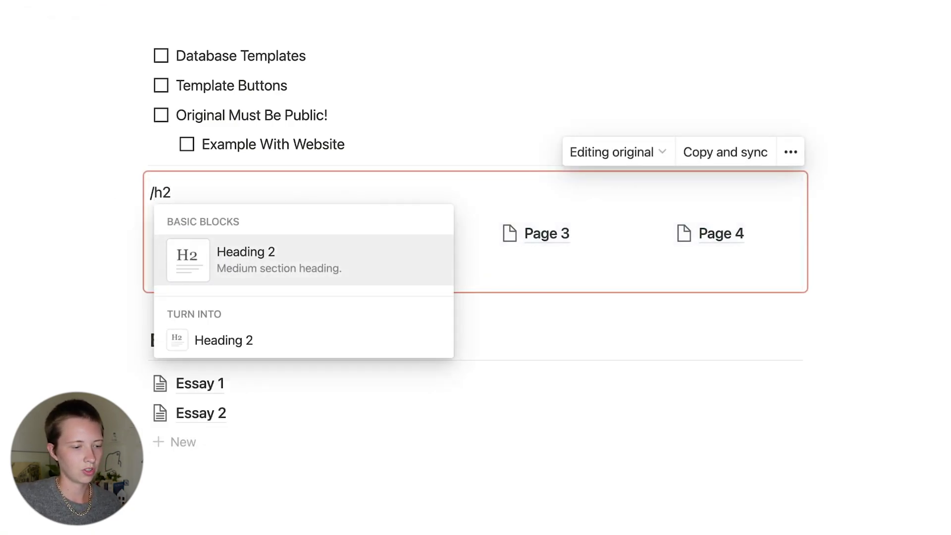
{"action": "key", "text": "Return"}
{"action": "type", "text": "navigation"}
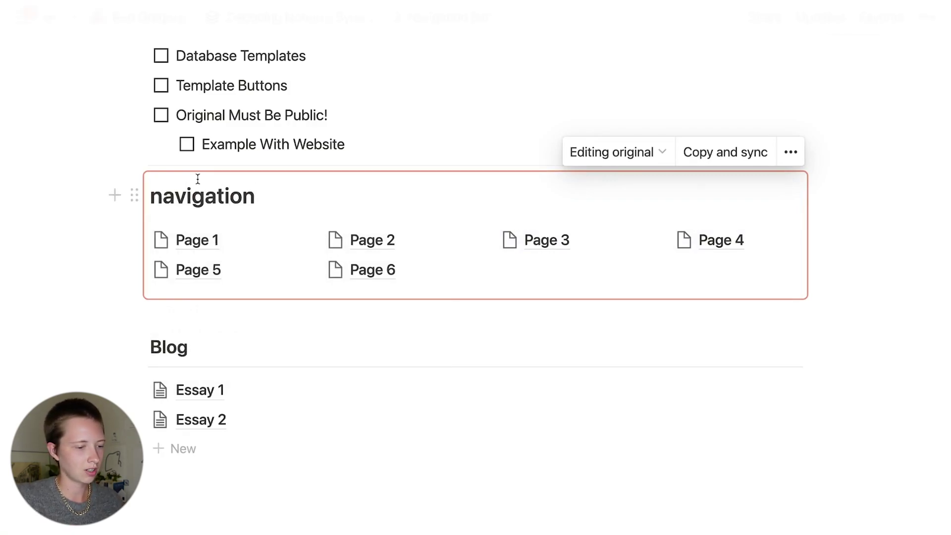
{"action": "key", "text": "BackSpace"}
{"action": "type", "text": "N"}
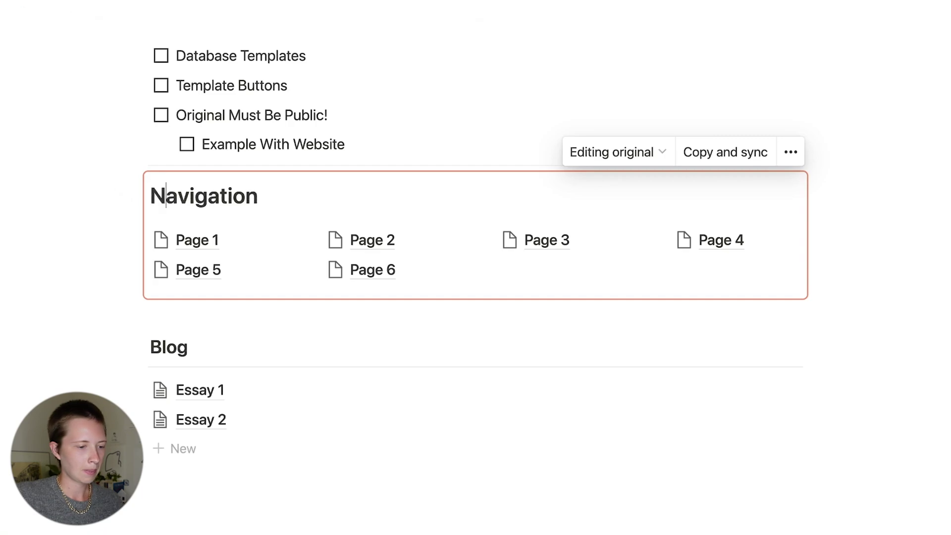
{"action": "type", "text": " /"}
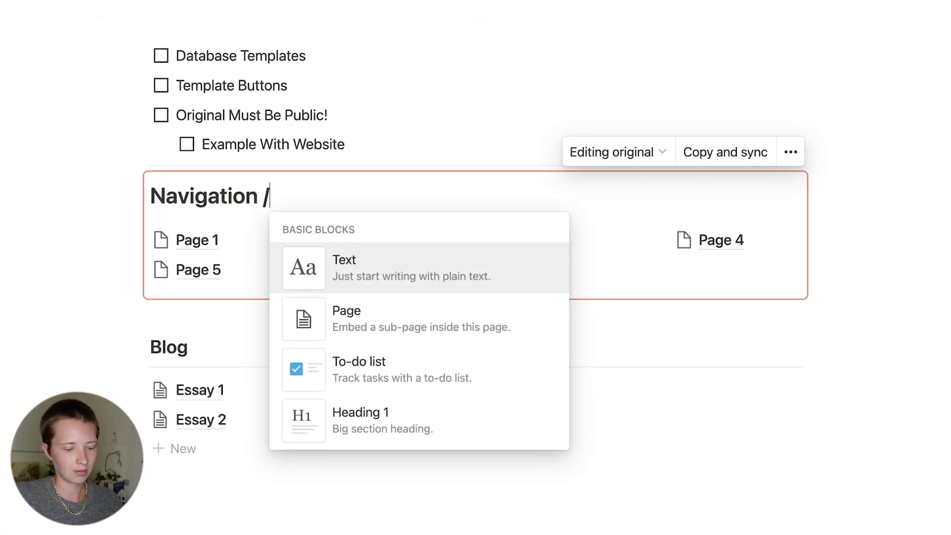
{"action": "type", "text": "grayba"}
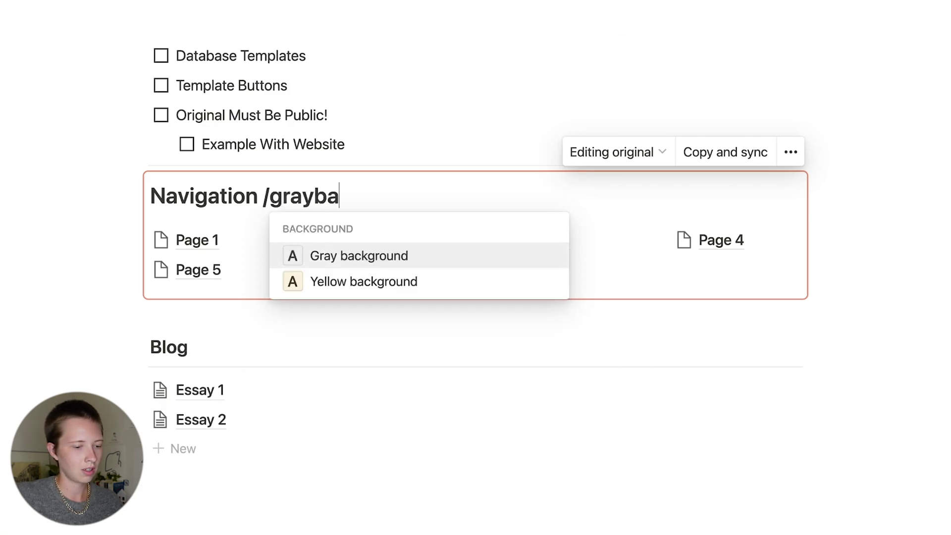
{"action": "key", "text": "Return"}
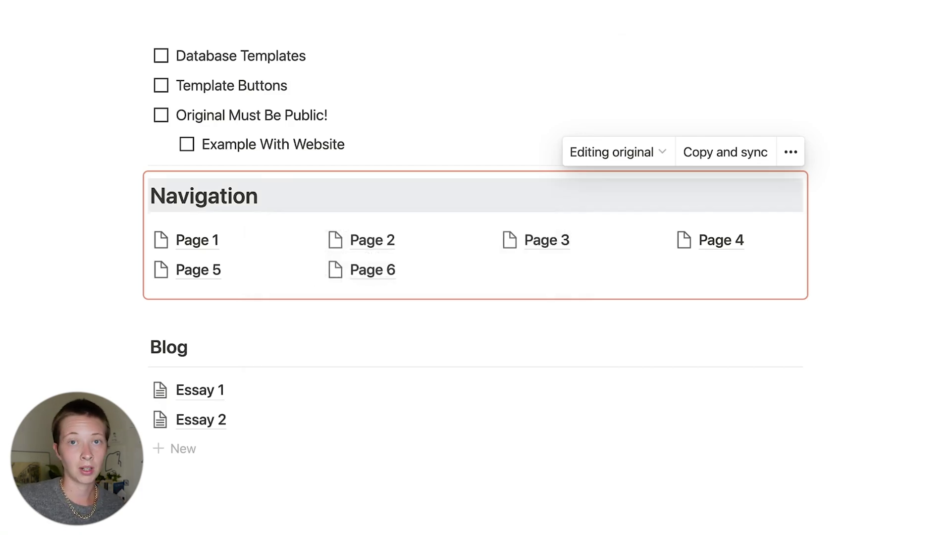
{"action": "key", "text": "Escape"}
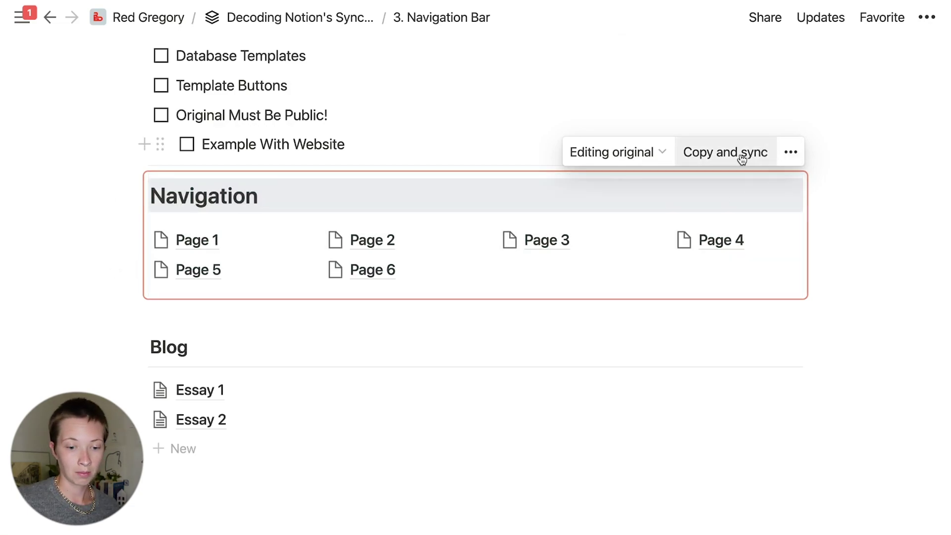
{"action": "left_click", "coordinate": [741, 157]}
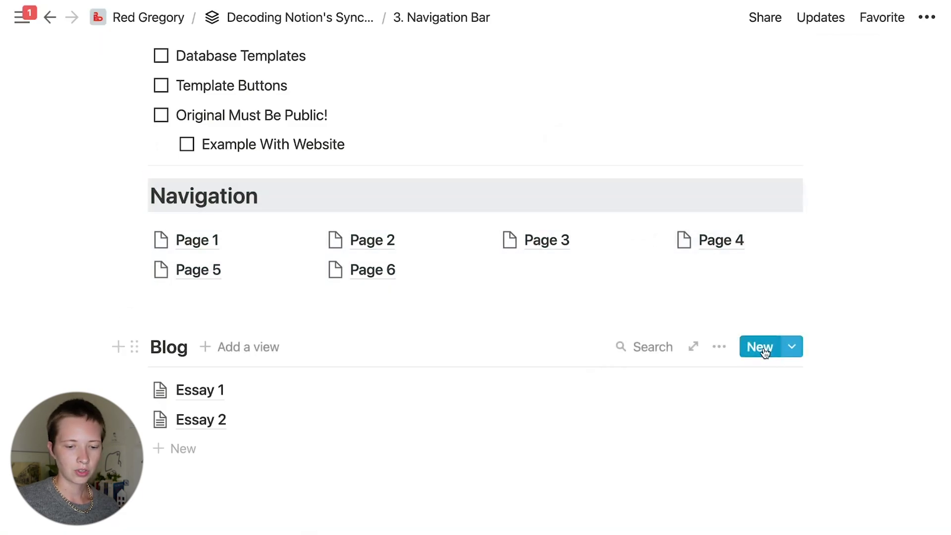
Create a 'New Essay' Blog template containing the pasted synced Navigation block.
{"action": "left_click", "coordinate": [793, 348]}
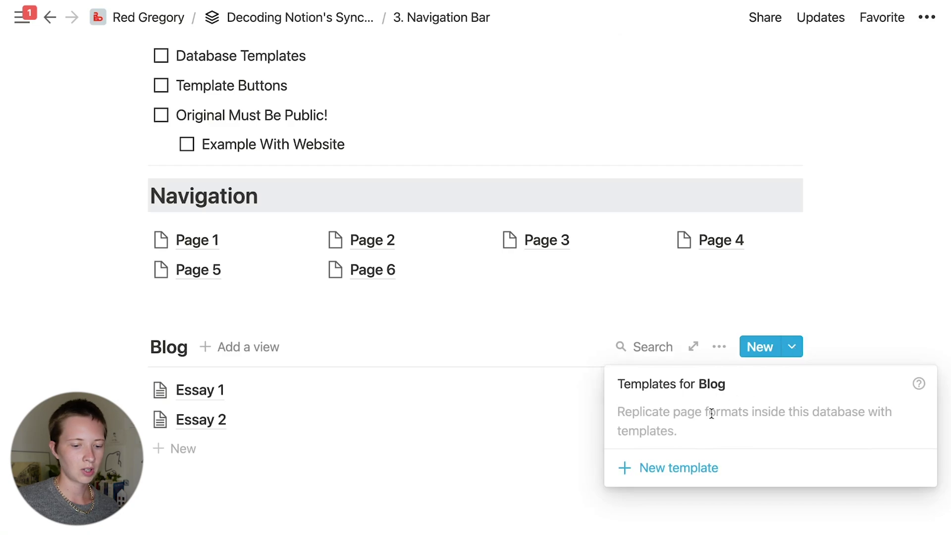
{"action": "left_click", "coordinate": [688, 468]}
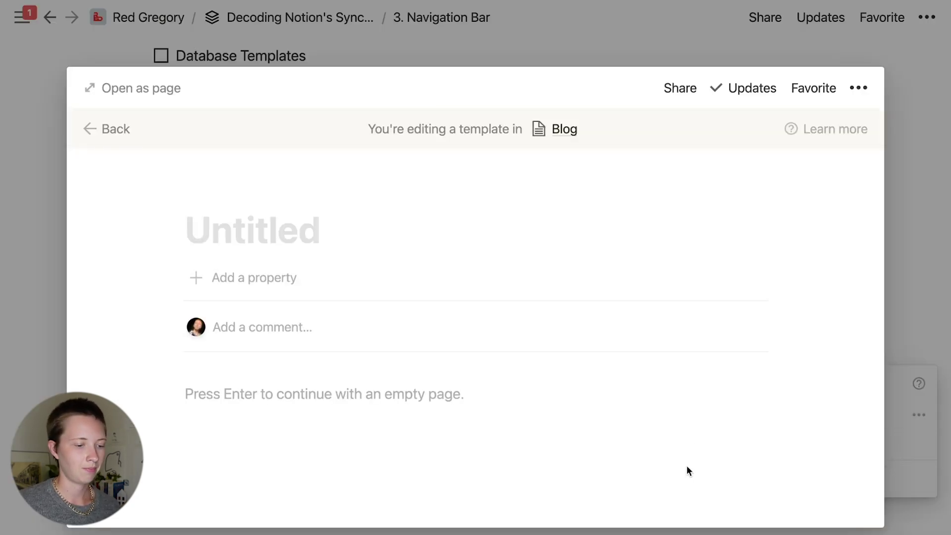
{"action": "type", "text": "New "}
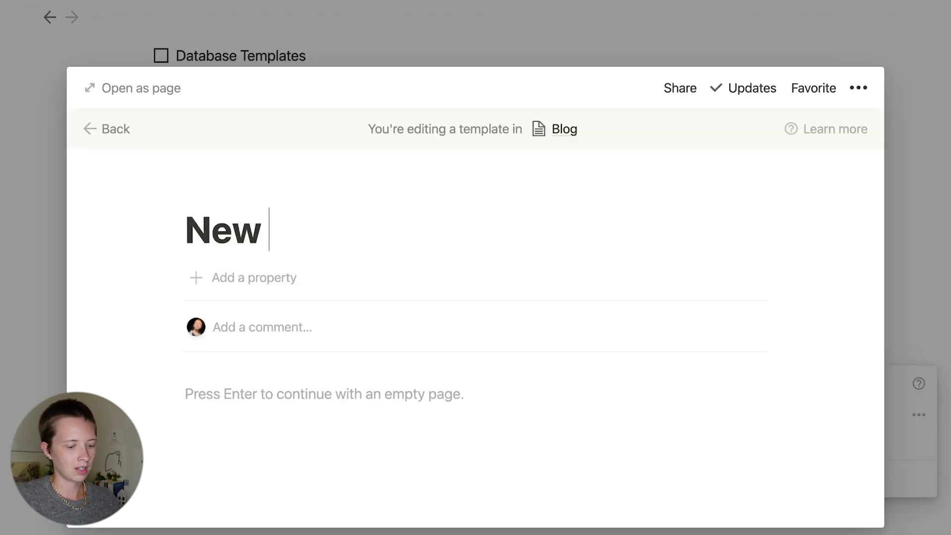
{"action": "type", "text": "Essay"}
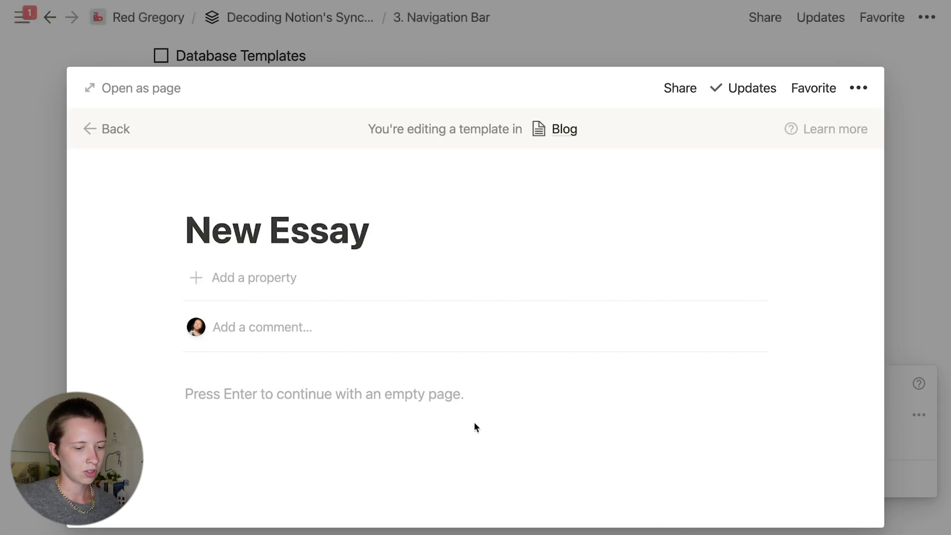
{"action": "left_click", "coordinate": [394, 404]}
{"action": "key", "text": "ctrl+v"}
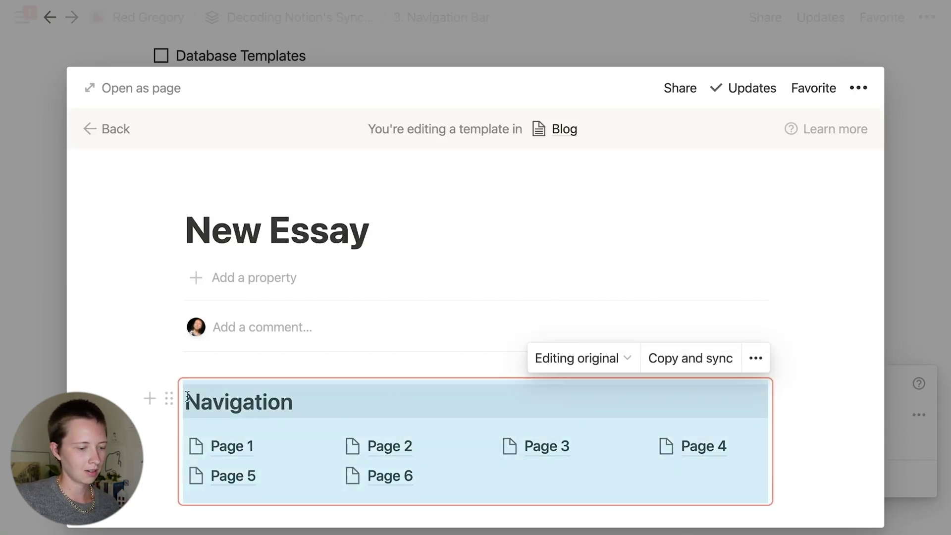
{"action": "left_click", "coordinate": [47, 147]}
{"action": "left_click", "coordinate": [46, 147]}
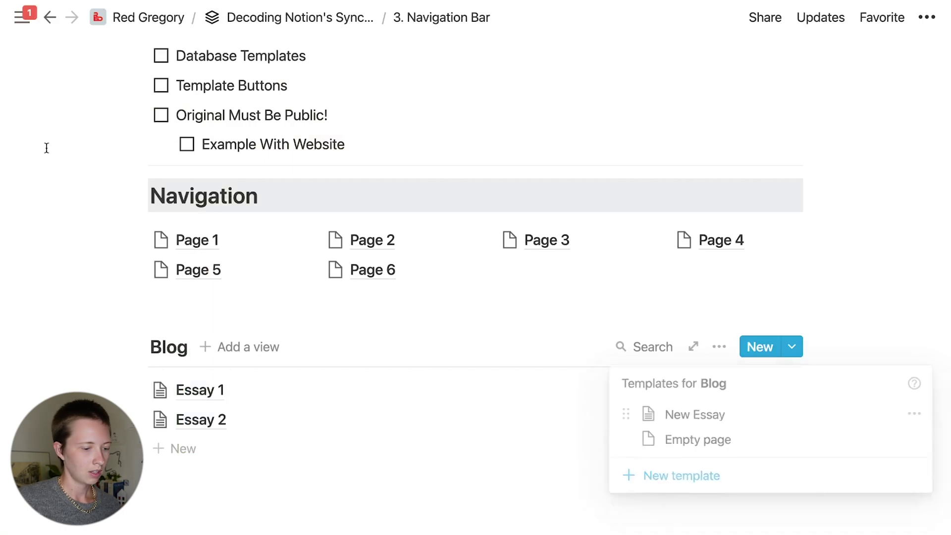
Add a Blog entry 'Essay 3' using the New Essay template.
{"action": "scroll", "coordinate": [46, 147], "scroll_direction": "down", "scroll_amount": 3}
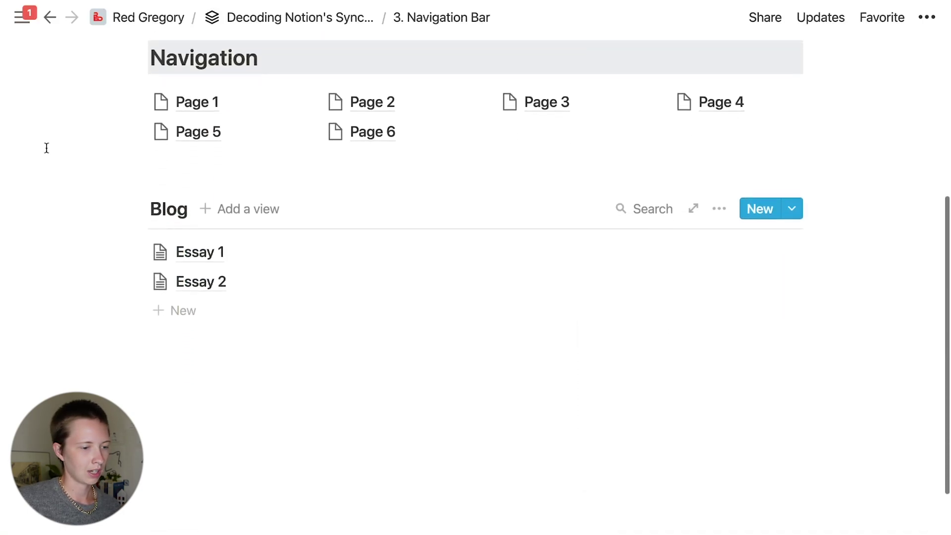
{"action": "left_click", "coordinate": [280, 310]}
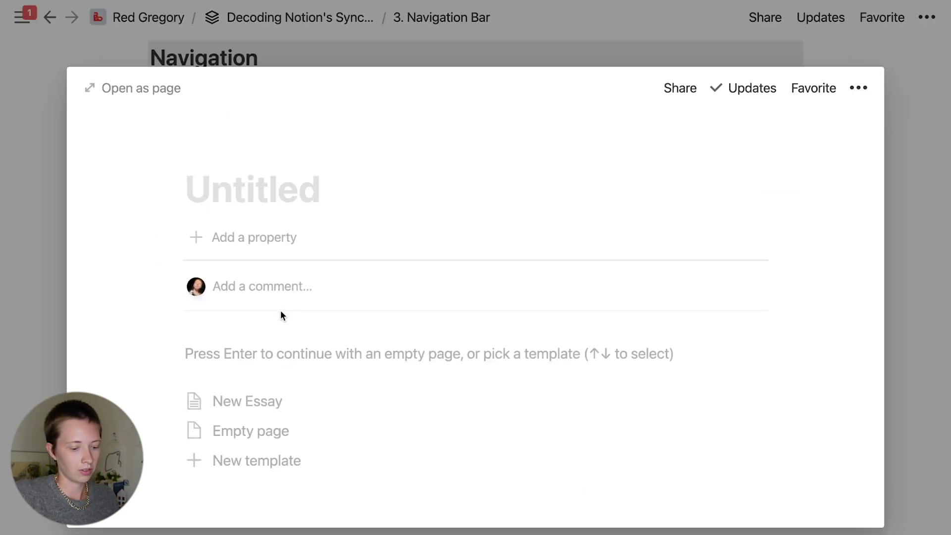
{"action": "type", "text": "Essay 3"}
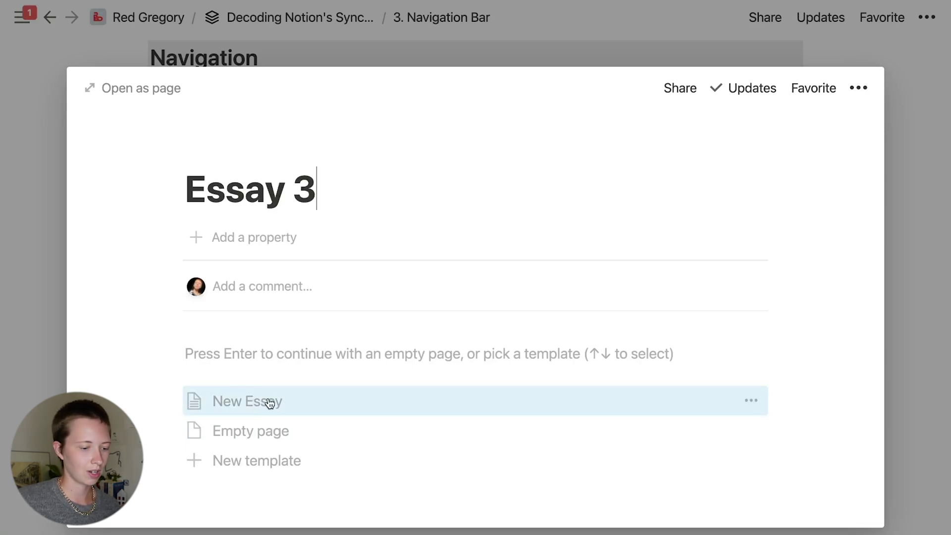
{"action": "left_click", "coordinate": [340, 415]}
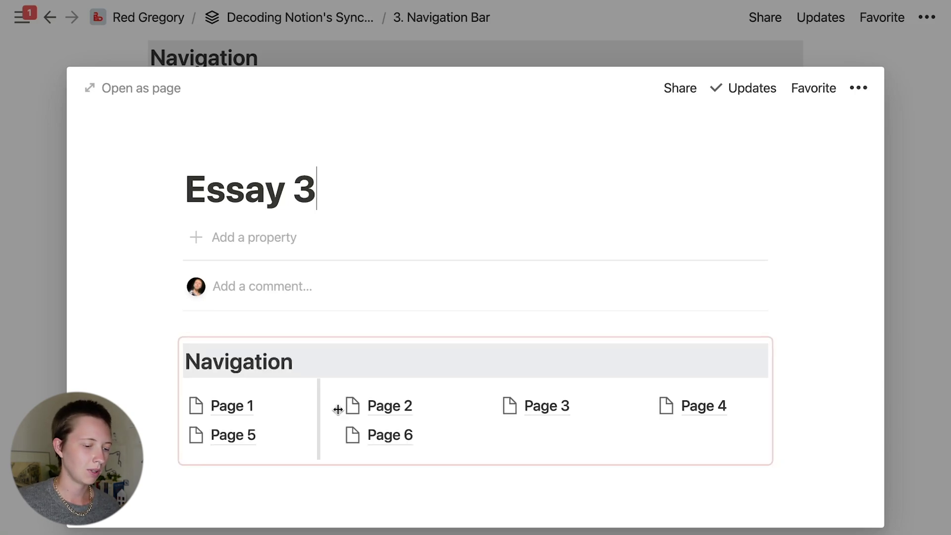
{"action": "left_click", "coordinate": [49, 146]}
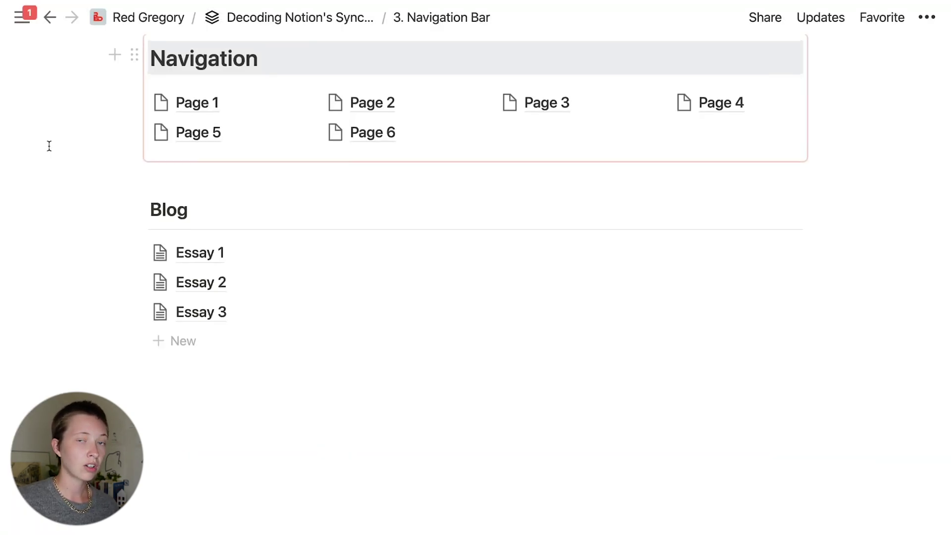
Review the synced Navigation block's Page 1–7 links, then place the cursor below the Blog list.
{"action": "scroll", "coordinate": [49, 146], "scroll_direction": "up", "scroll_amount": 1}
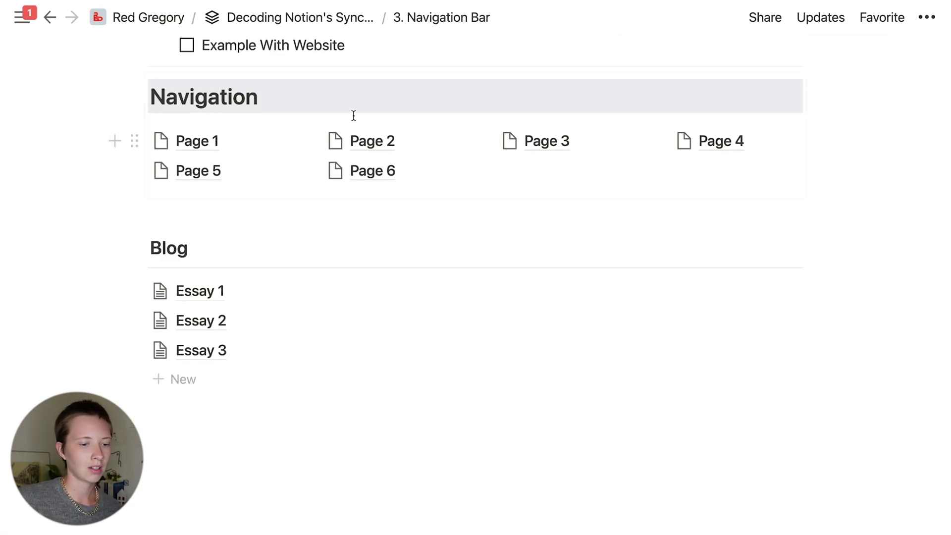
{"action": "scroll", "coordinate": [278, 154], "scroll_direction": "up", "scroll_amount": 1}
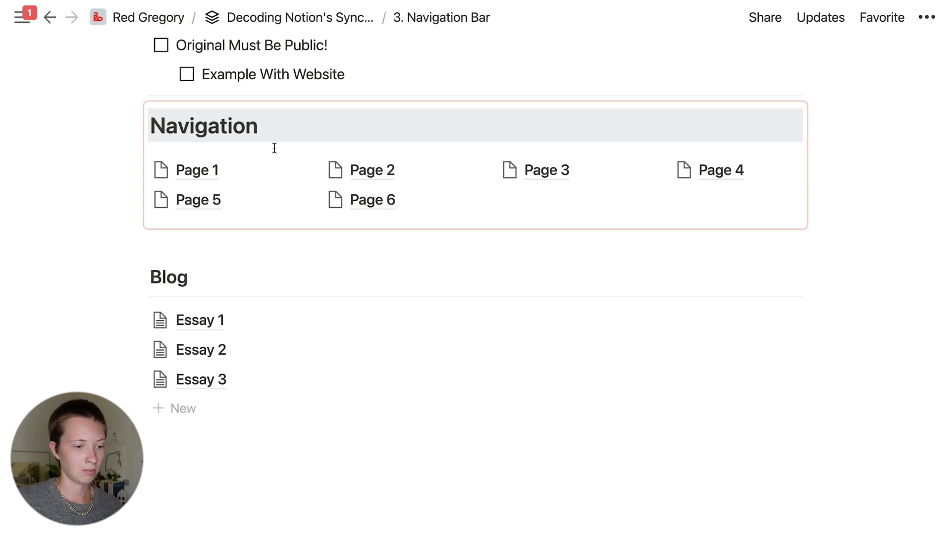
{"action": "scroll", "coordinate": [274, 148], "scroll_direction": "up", "scroll_amount": 1}
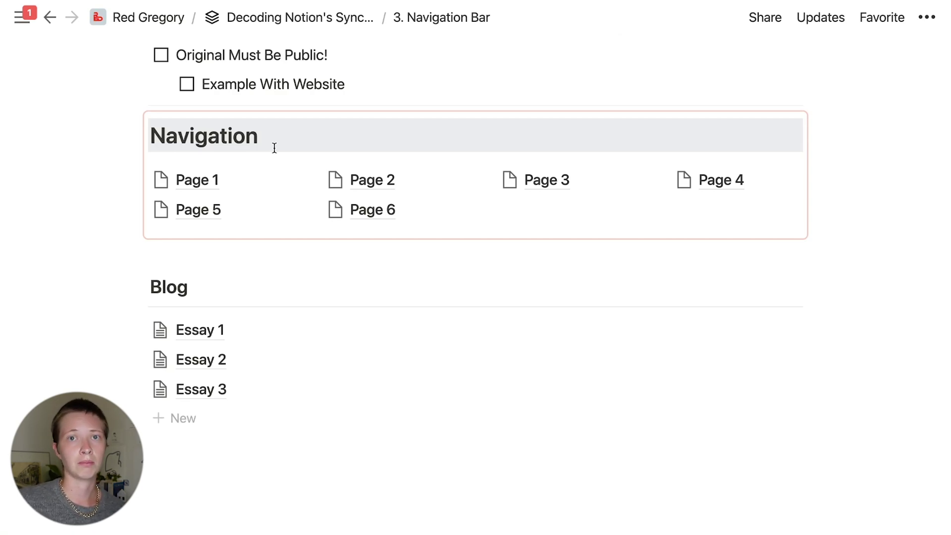
{"action": "scroll", "coordinate": [298, 198], "scroll_direction": "down", "scroll_amount": 5}
{"action": "left_click", "coordinate": [238, 253]}
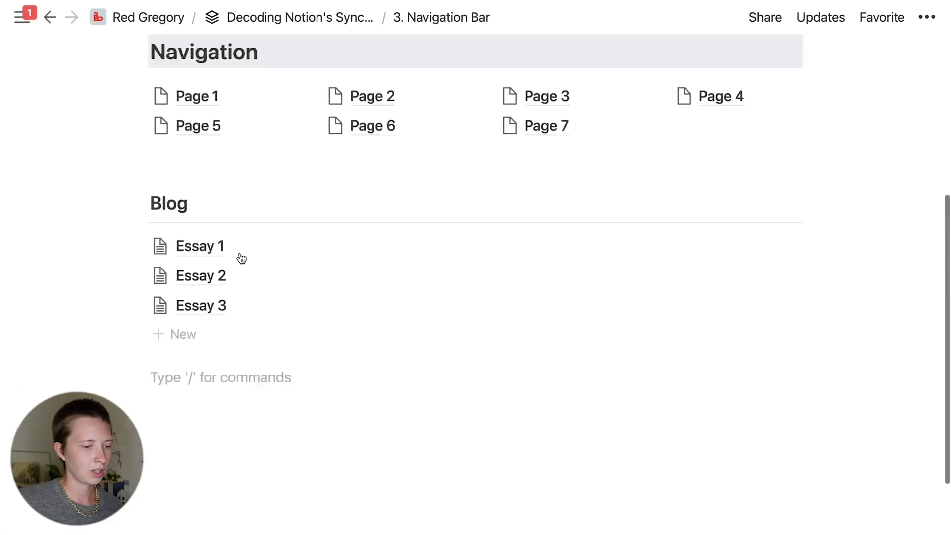
Insert a template button below the Blog list and name it 'New Website Page'.
{"action": "scroll", "coordinate": [241, 258], "scroll_direction": "up", "scroll_amount": 1}
{"action": "scroll", "coordinate": [241, 258], "scroll_direction": "down", "scroll_amount": 2}
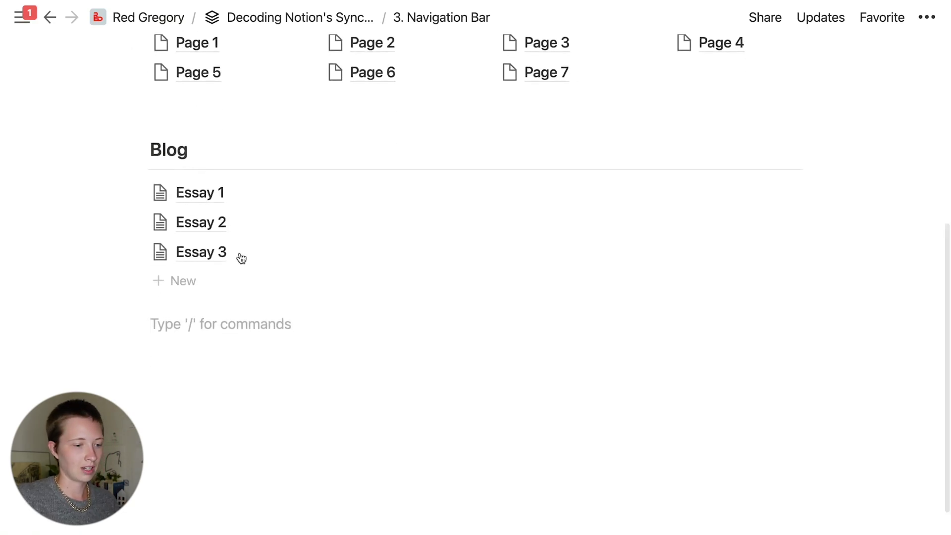
{"action": "scroll", "coordinate": [242, 258], "scroll_direction": "up", "scroll_amount": 2}
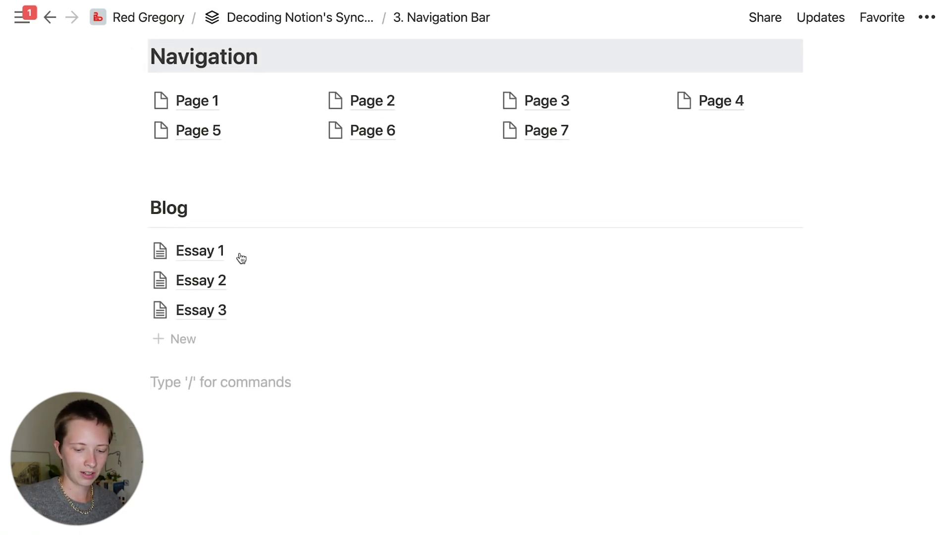
{"action": "type", "text": "/"}
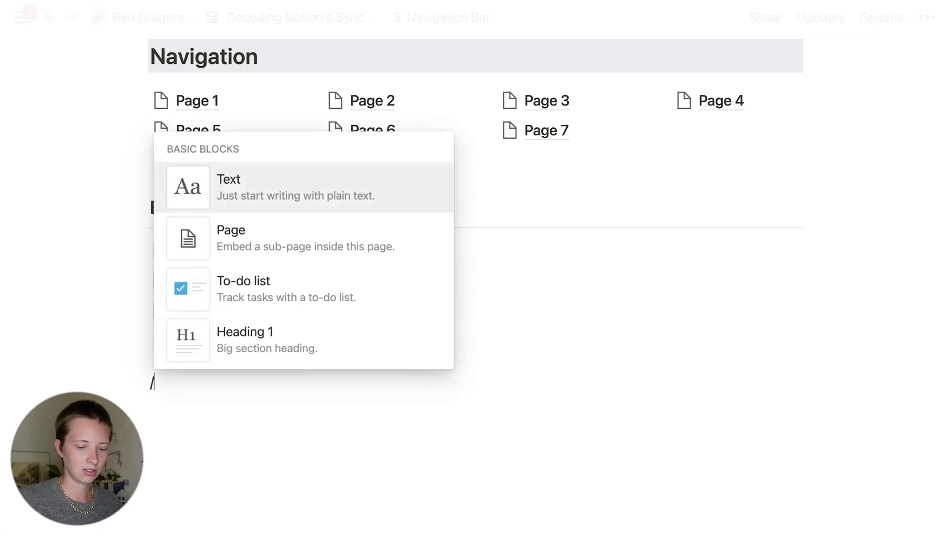
{"action": "type", "text": "templ"}
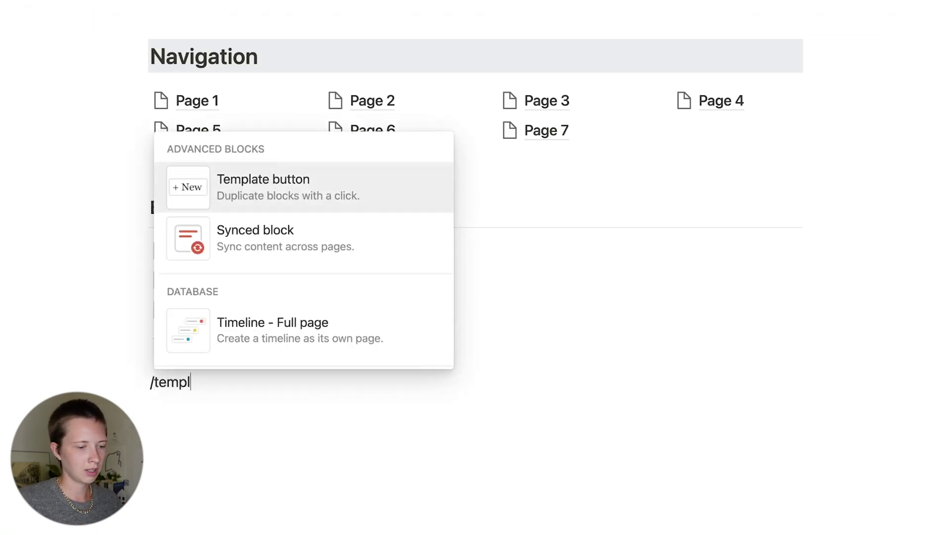
{"action": "key", "text": "Return"}
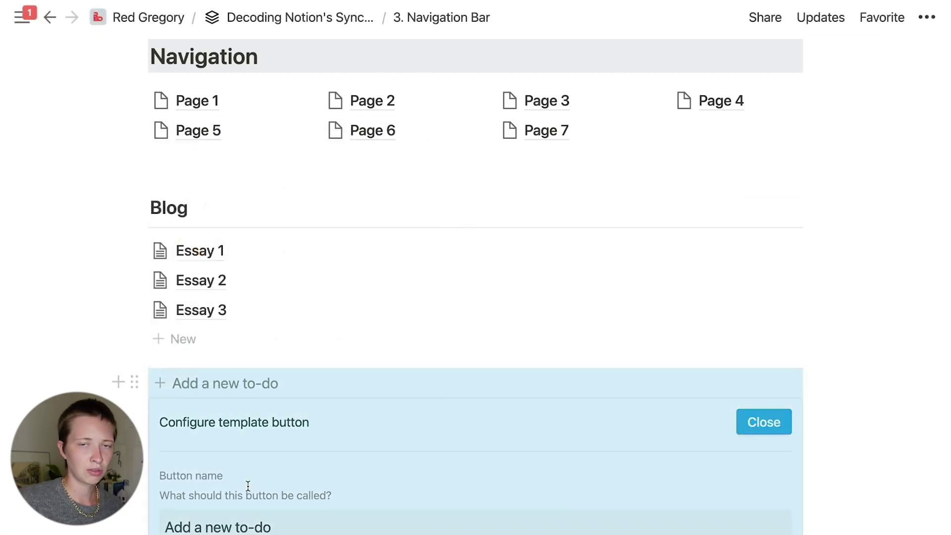
{"action": "scroll", "coordinate": [249, 487], "scroll_direction": "down", "scroll_amount": 3}
{"action": "left_click", "coordinate": [235, 407]}
{"action": "scroll", "coordinate": [234, 403], "scroll_direction": "down", "scroll_amount": 3}
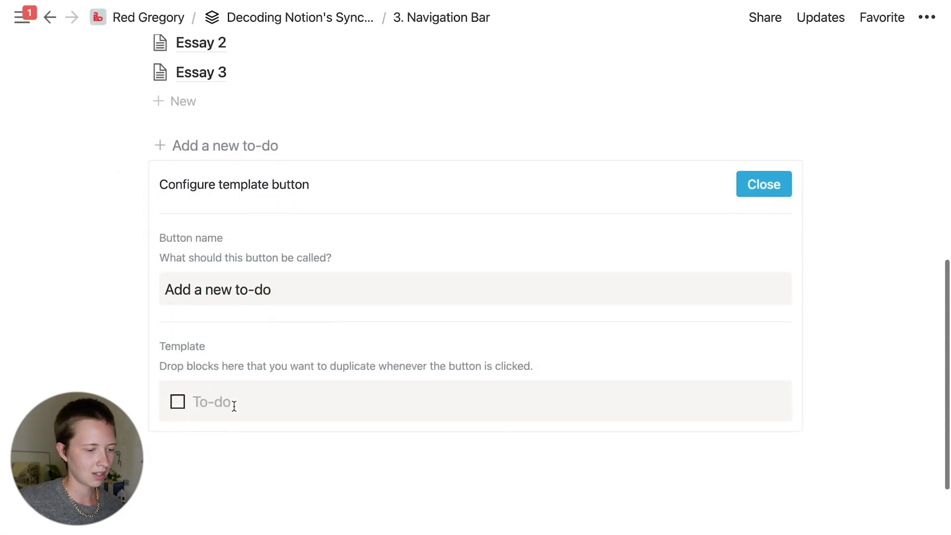
{"action": "left_click_drag", "start_coordinate": [285, 262], "coordinate": [154, 261]}
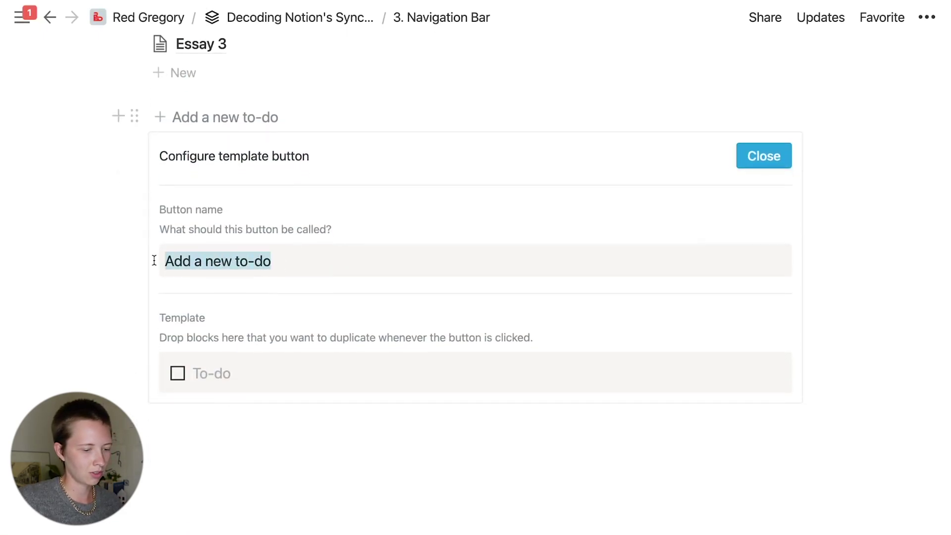
{"action": "type", "text": "New Web"}
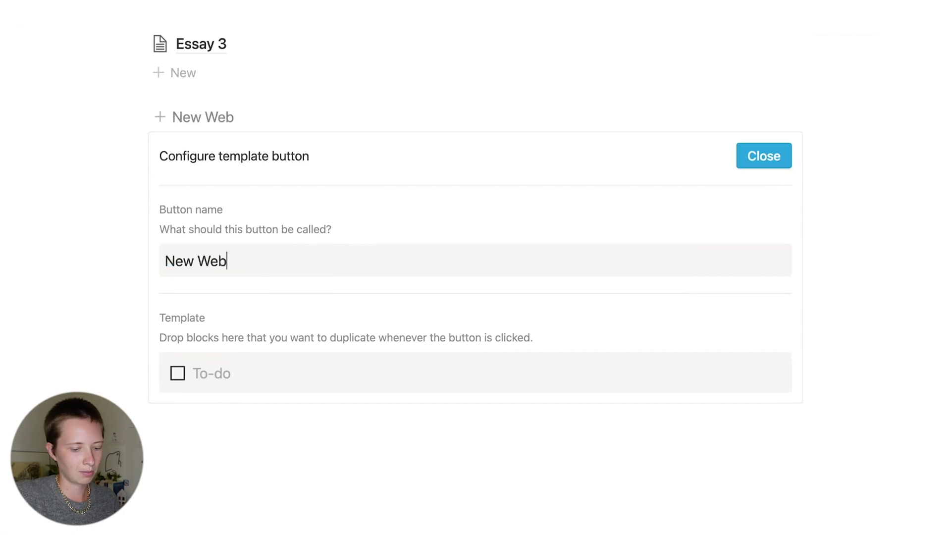
{"action": "type", "text": "site Pae"}
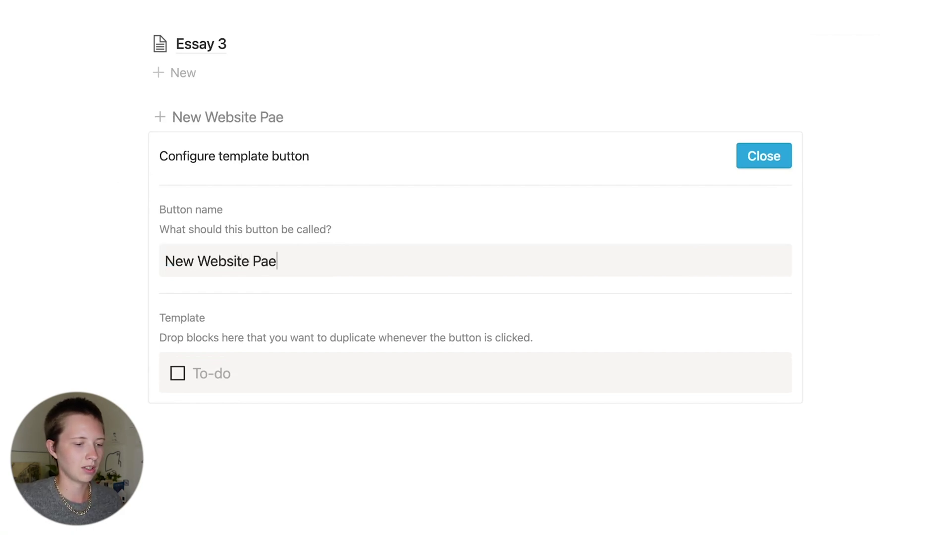
{"action": "type", "text": "Page"}
{"action": "key", "text": "BackSpace"}
{"action": "type", "text": "ge"}
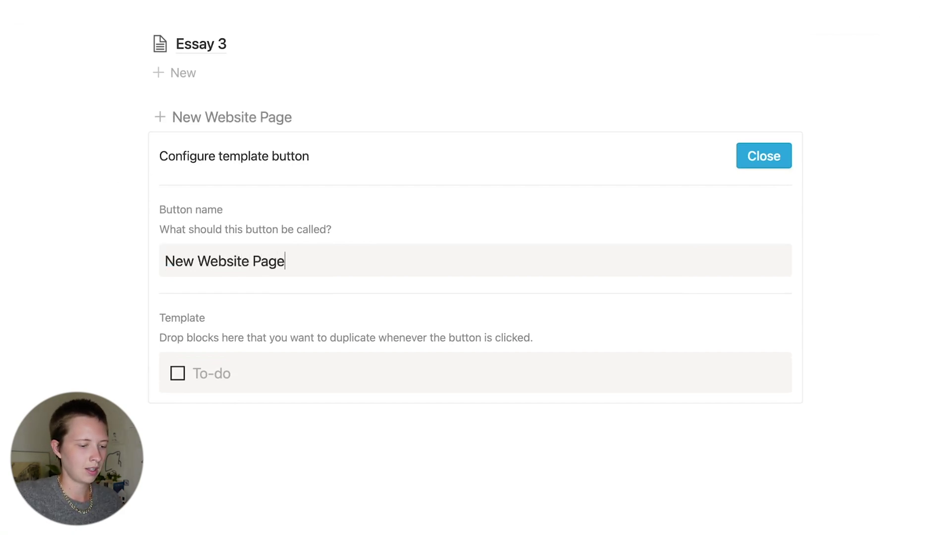
Replace the button template's to-do with a sub-page titled 'New Page'.
{"action": "left_click", "coordinate": [216, 378]}
{"action": "key", "text": "BackSpace"}
{"action": "type", "text": "/"}
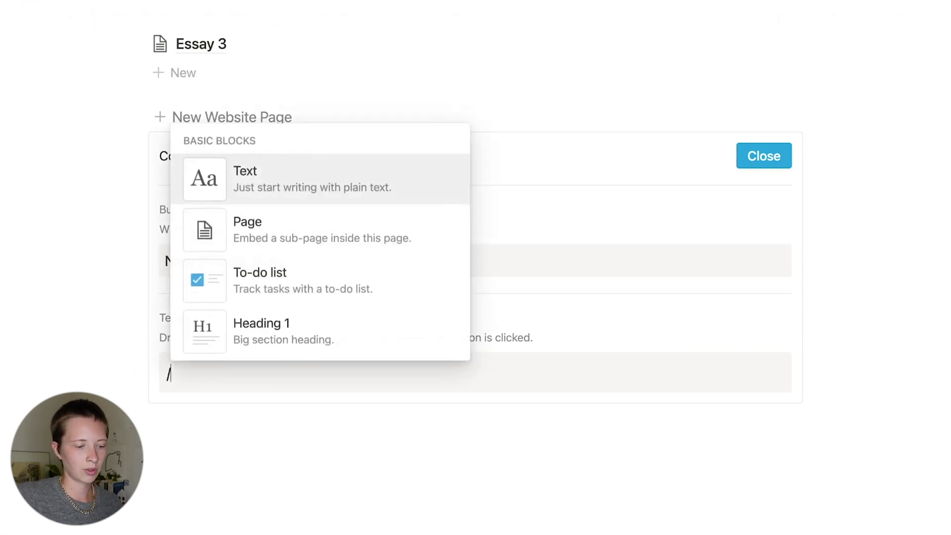
{"action": "type", "text": "page"}
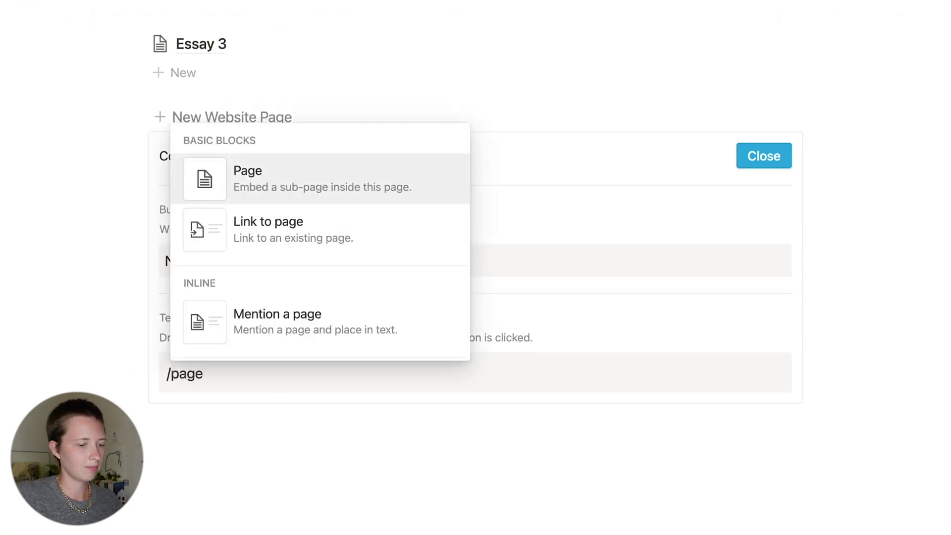
{"action": "key", "text": "Return"}
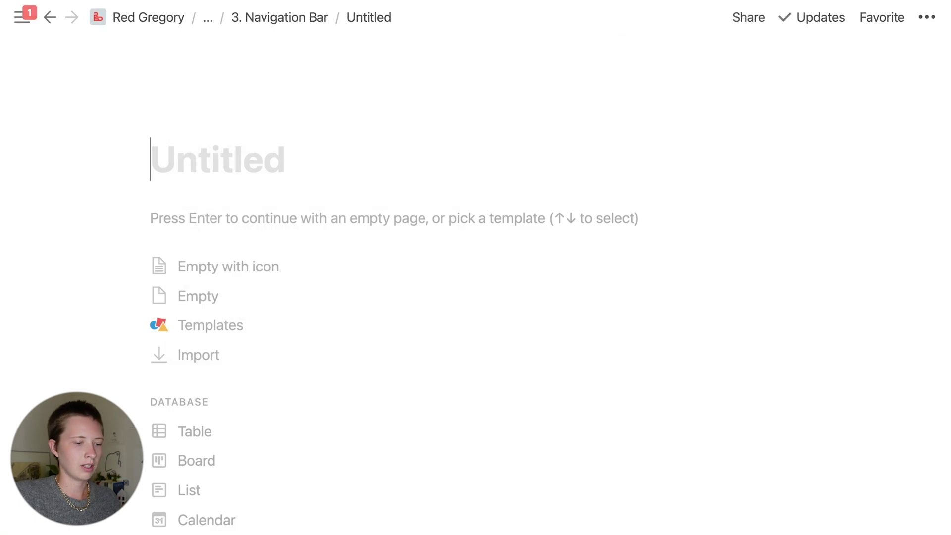
{"action": "type", "text": "New Page"}
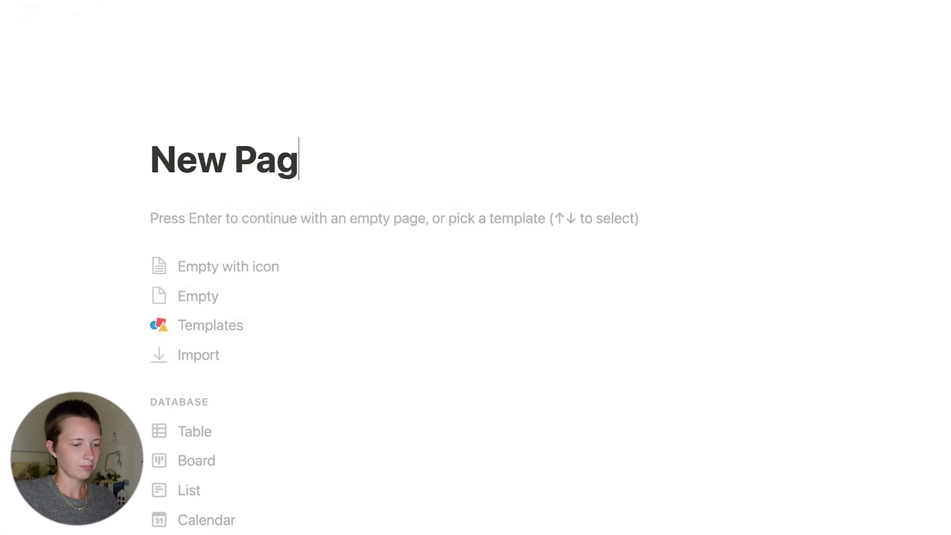
{"action": "left_click", "coordinate": [212, 289]}
Paste the synced Navigation block into New Page, then create a page from the New Website Page button.
{"action": "key", "text": "super+v"}
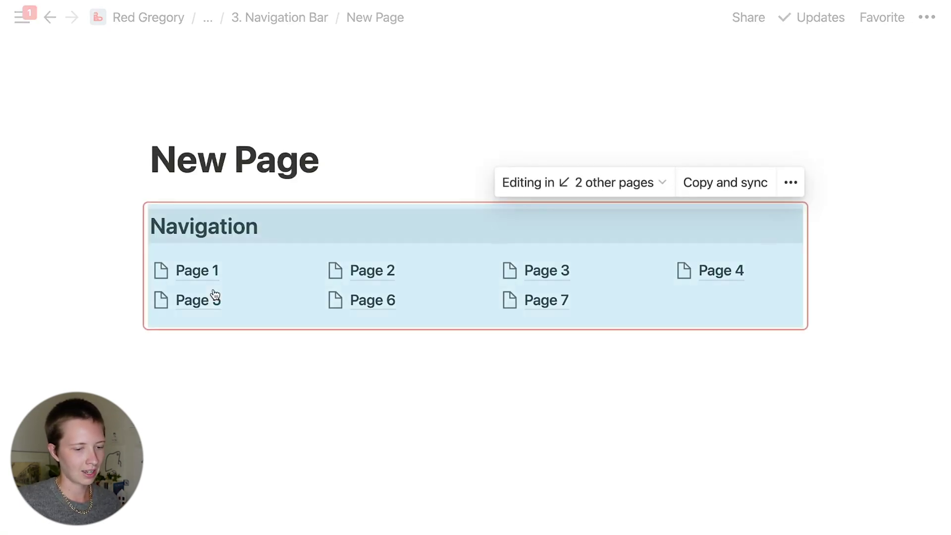
{"action": "left_click", "coordinate": [350, 418]}
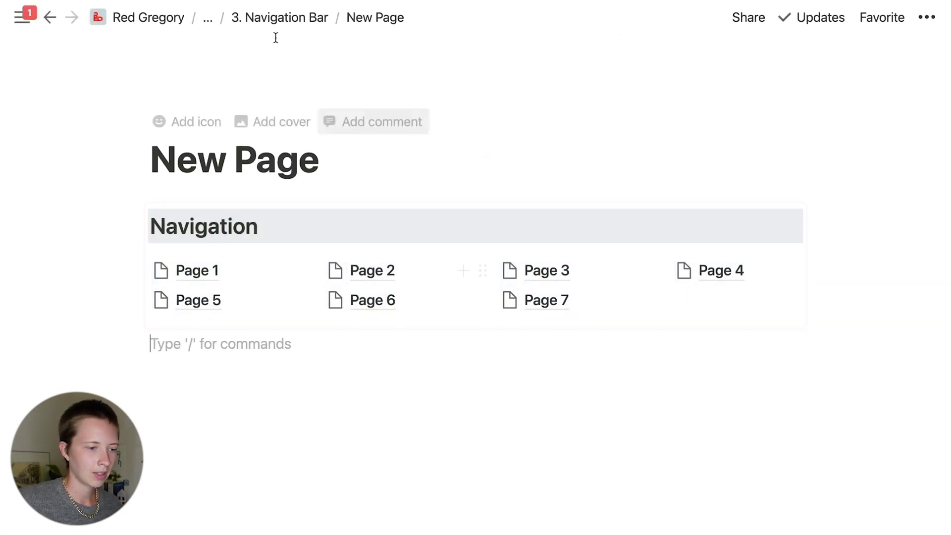
{"action": "left_click", "coordinate": [257, 18]}
{"action": "scroll", "coordinate": [330, 278], "scroll_direction": "down", "scroll_amount": 10}
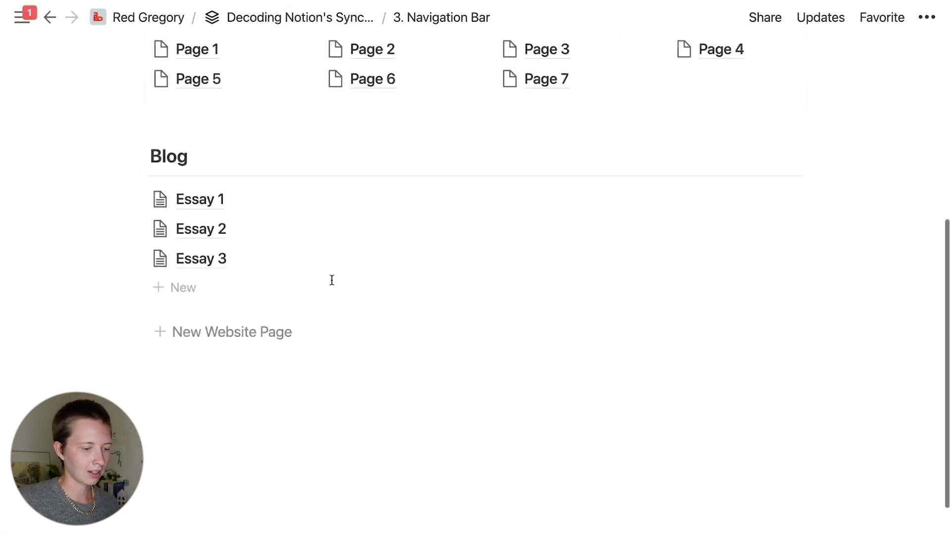
{"action": "left_click", "coordinate": [362, 238]}
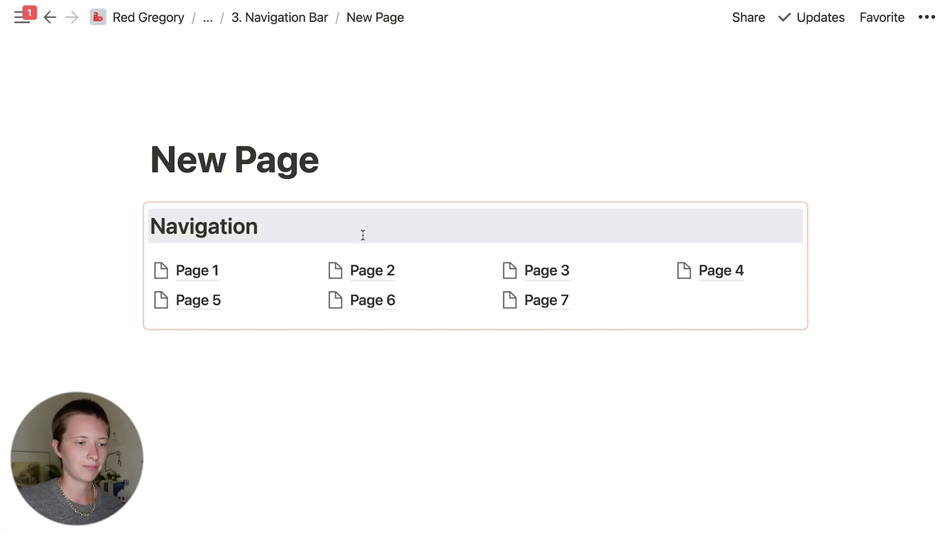
{"action": "left_click", "coordinate": [311, 17]}
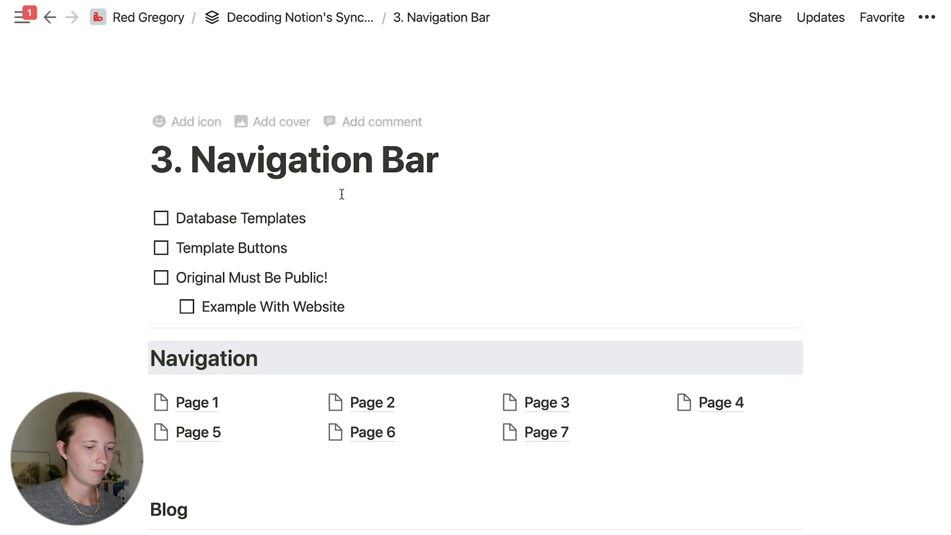
{"action": "scroll", "coordinate": [341, 194], "scroll_direction": "down", "scroll_amount": 10}
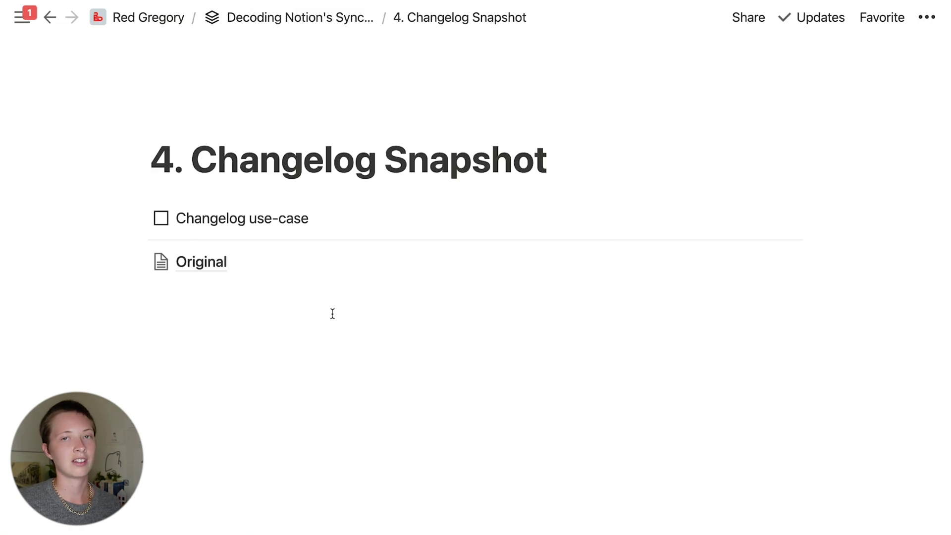
Open the Original subpage and select all its lorem ipsum paragraphs.
{"action": "left_click", "coordinate": [208, 261]}
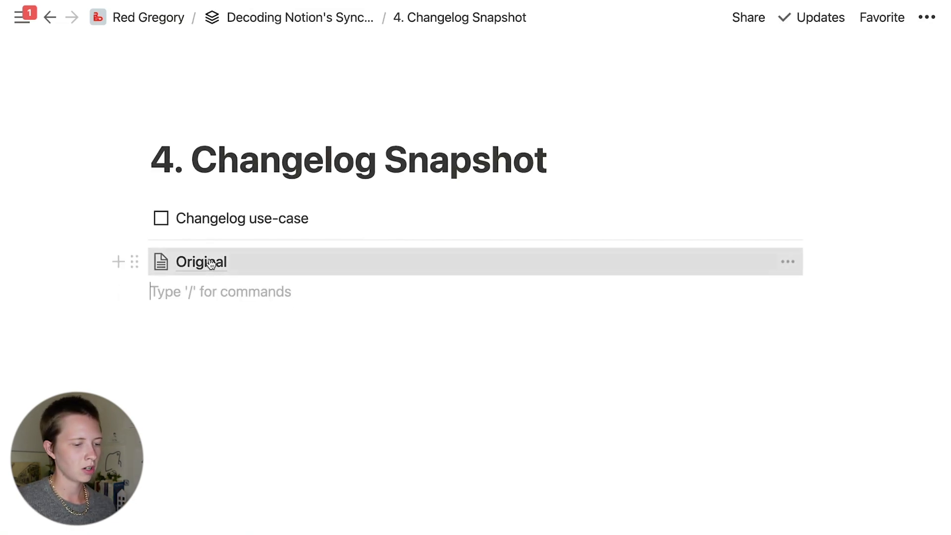
{"action": "scroll", "coordinate": [209, 259], "scroll_direction": "down", "scroll_amount": 3}
{"action": "scroll", "coordinate": [149, 238], "scroll_direction": "up", "scroll_amount": 3}
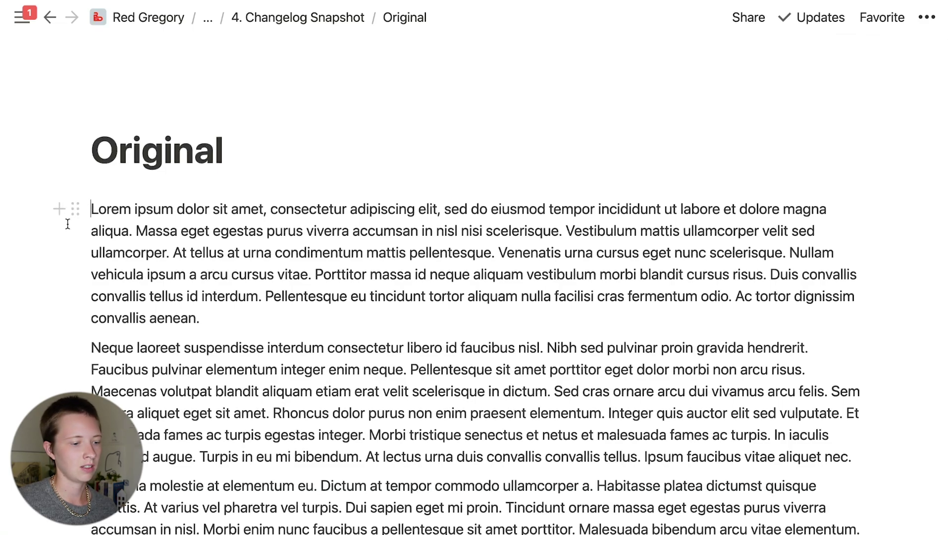
{"action": "left_click_drag", "start_coordinate": [54, 232], "coordinate": [469, 370]}
{"action": "scroll", "coordinate": [153, 246], "scroll_direction": "up", "scroll_amount": 15}
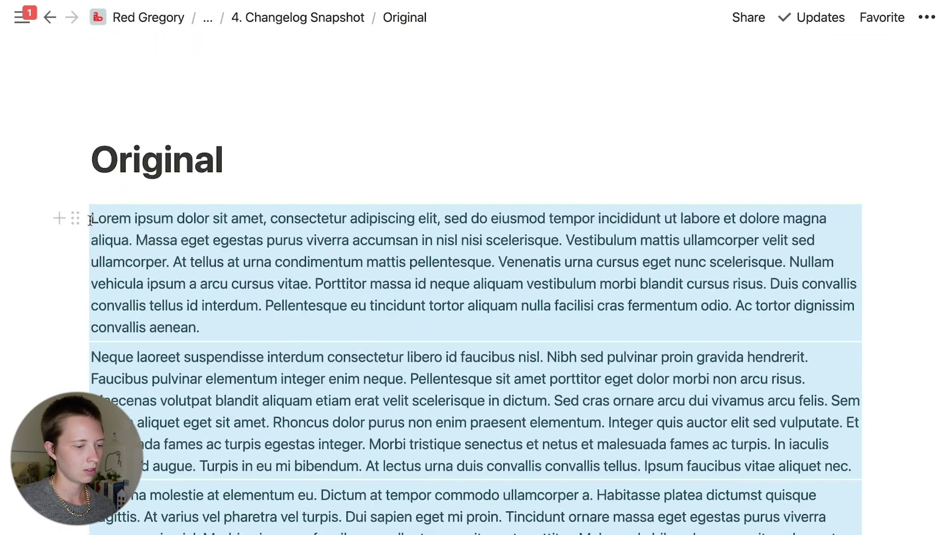
Turn the selected paragraphs into a synced block.
{"action": "left_click", "coordinate": [77, 217]}
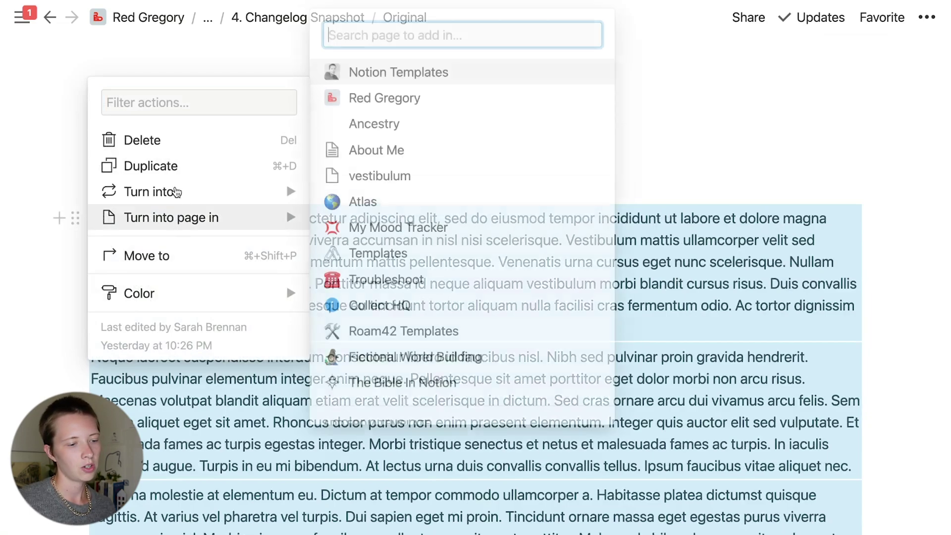
{"action": "mouse_move", "coordinate": [177, 192]}
{"action": "mouse_move", "coordinate": [453, 366]}
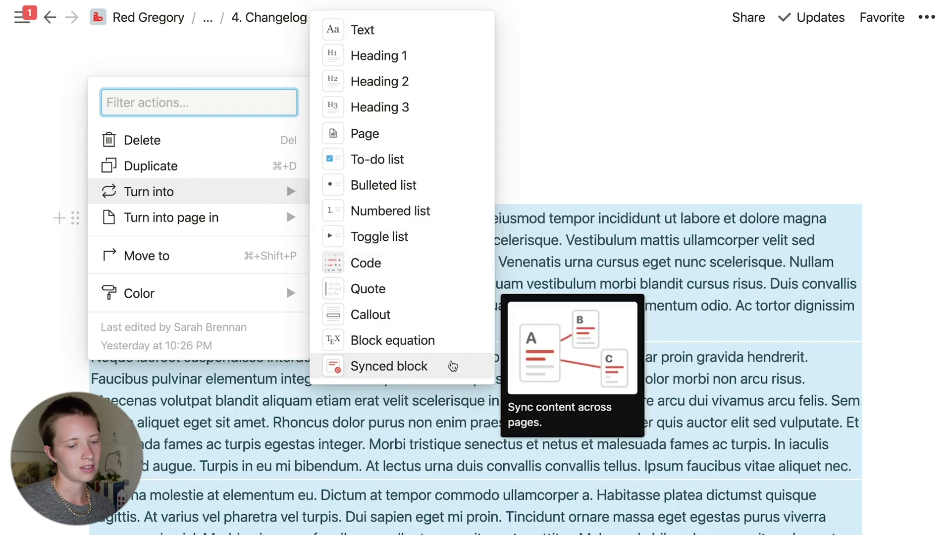
{"action": "left_click", "coordinate": [453, 366]}
Start a new block below the synced text and expand the Changelog toggle.
{"action": "scroll", "coordinate": [444, 362], "scroll_direction": "down", "scroll_amount": 5}
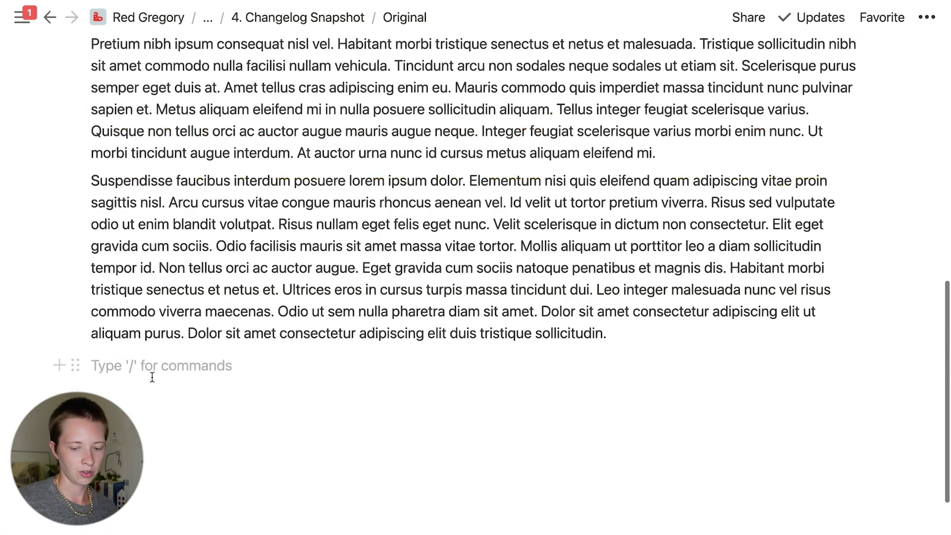
{"action": "key", "text": "Return"}
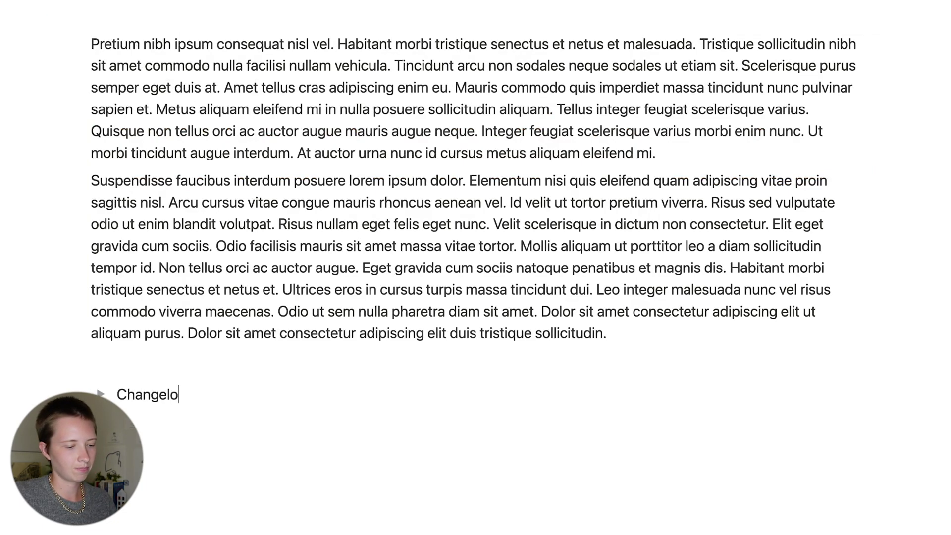
{"action": "left_click", "coordinate": [100, 393]}
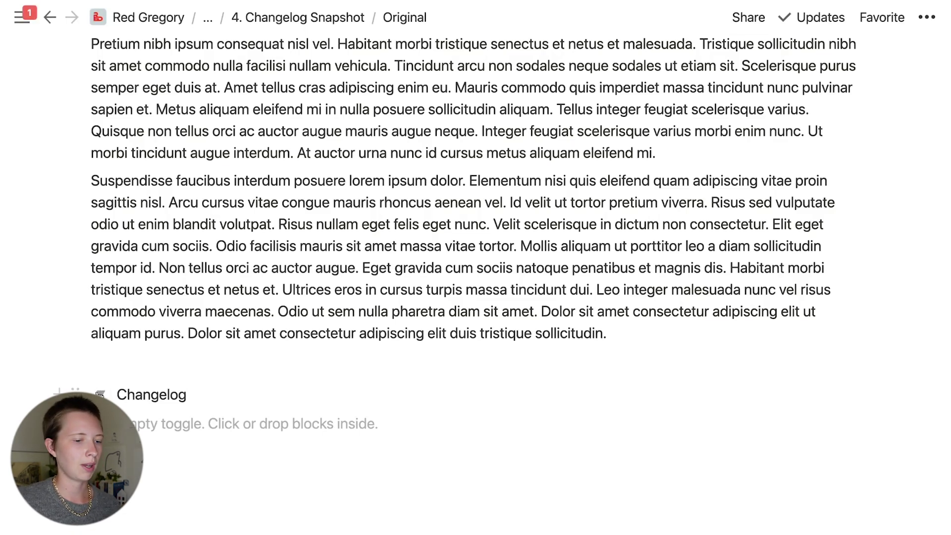
{"action": "scroll", "coordinate": [100, 394], "scroll_direction": "up", "scroll_amount": 10}
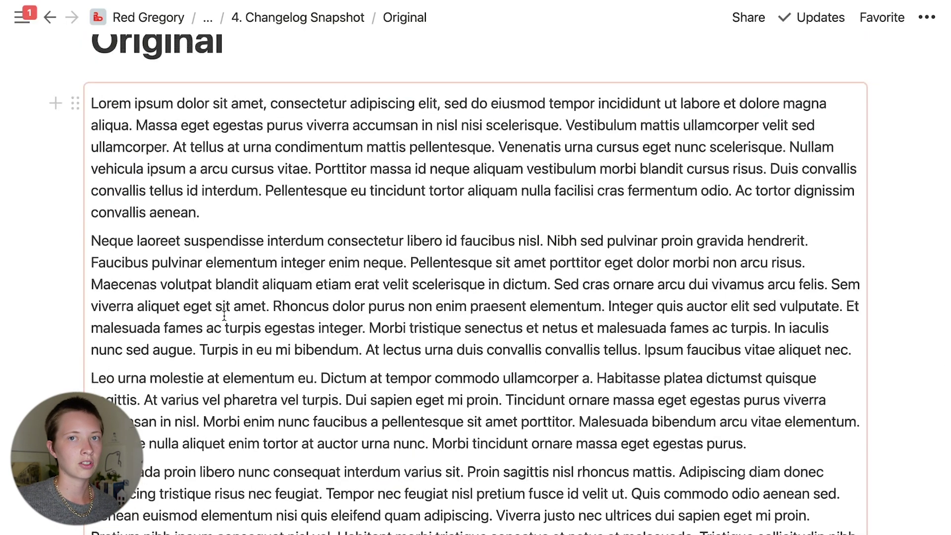
{"action": "scroll", "coordinate": [224, 315], "scroll_direction": "down", "scroll_amount": 10}
{"action": "scroll", "coordinate": [223, 315], "scroll_direction": "up", "scroll_amount": 3}
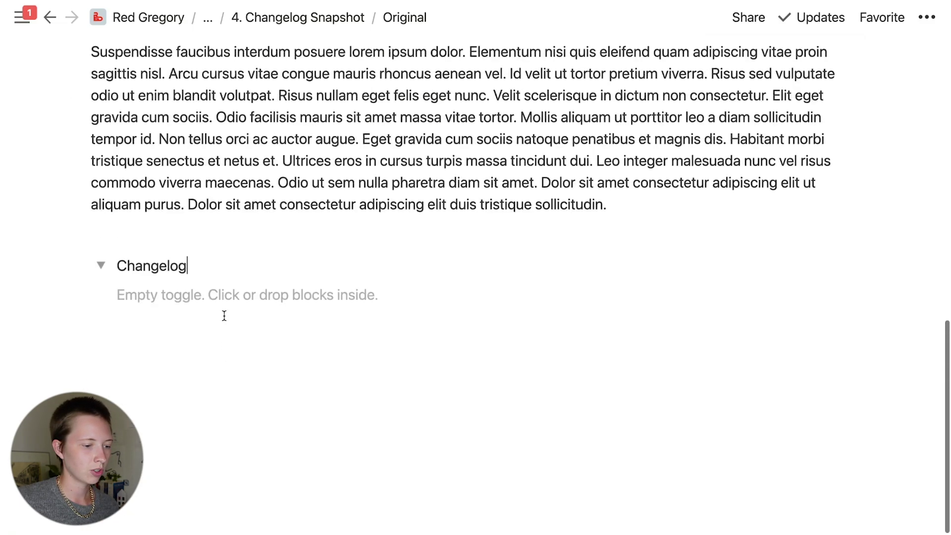
Insert a template button named 'New Draft' inside the Changelog toggle.
{"action": "left_click", "coordinate": [199, 295]}
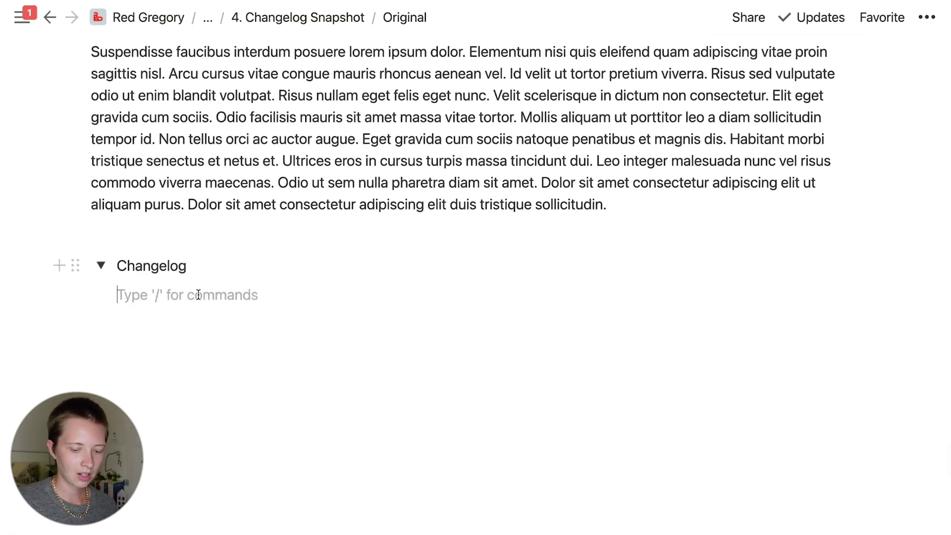
{"action": "type", "text": "/t"}
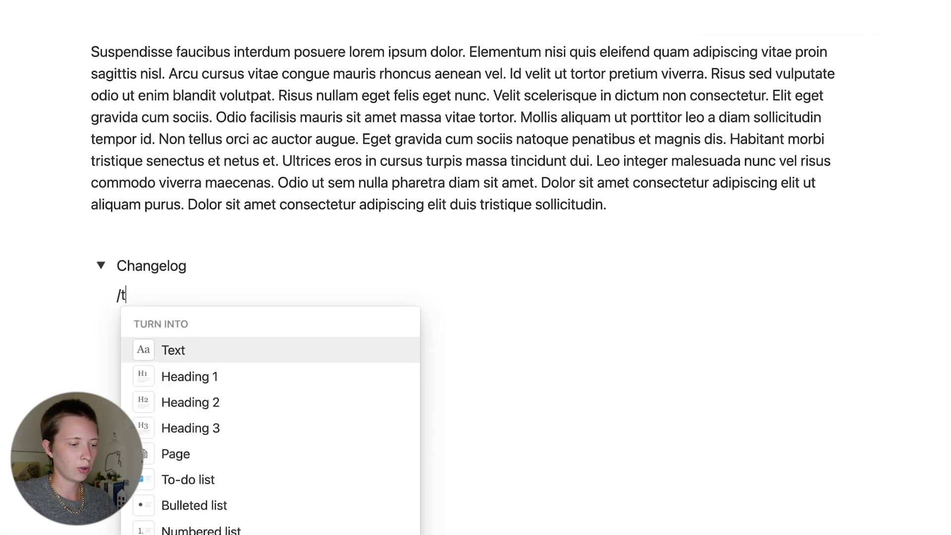
{"action": "type", "text": "emplat"}
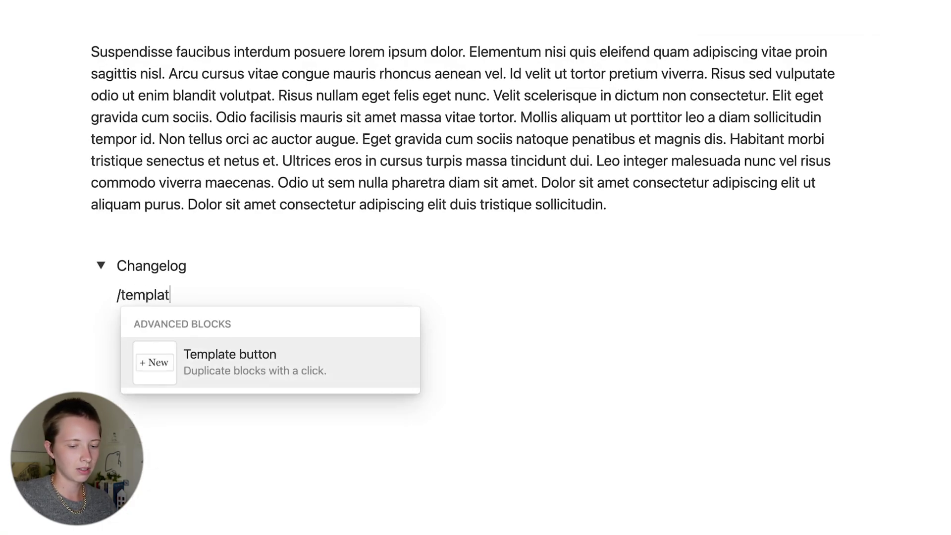
{"action": "key", "text": "Return"}
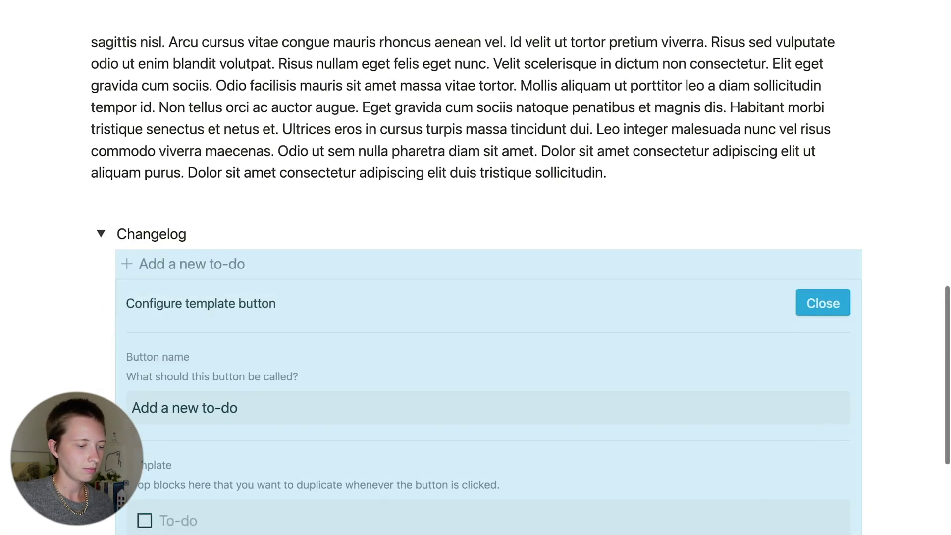
{"action": "left_click_drag", "start_coordinate": [254, 353], "coordinate": [173, 353]}
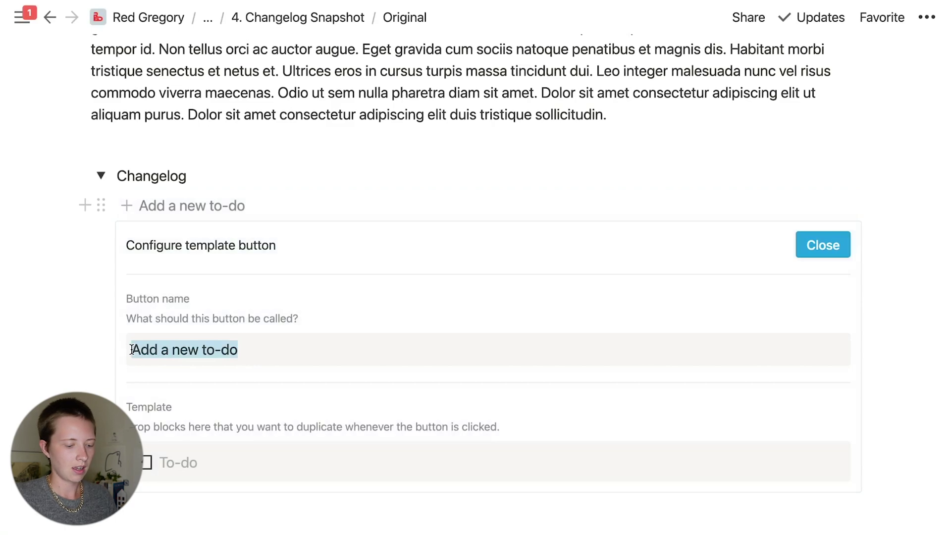
{"action": "type", "text": "New"}
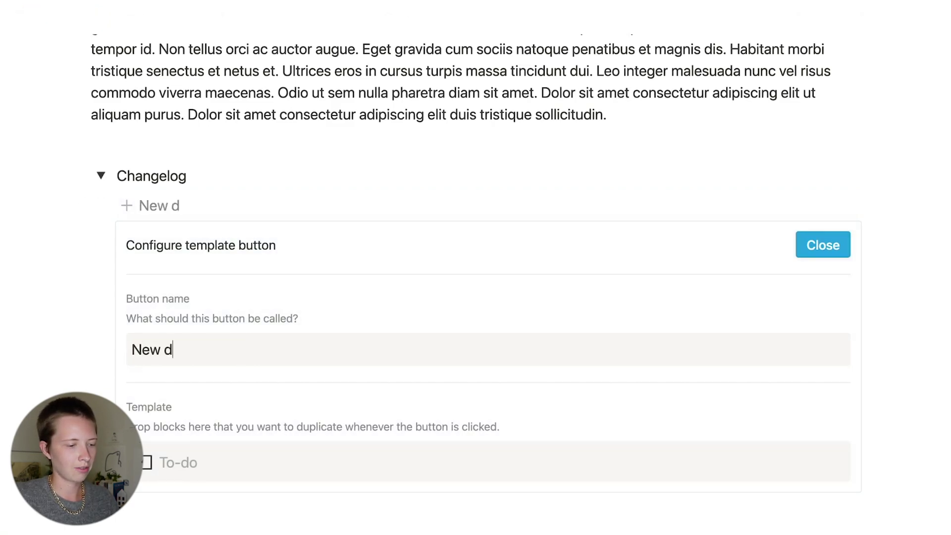
{"action": "type", "text": " Draft"}
Replace the template's to-do with a new page titled 'New Draft #'.
{"action": "left_click", "coordinate": [212, 464]}
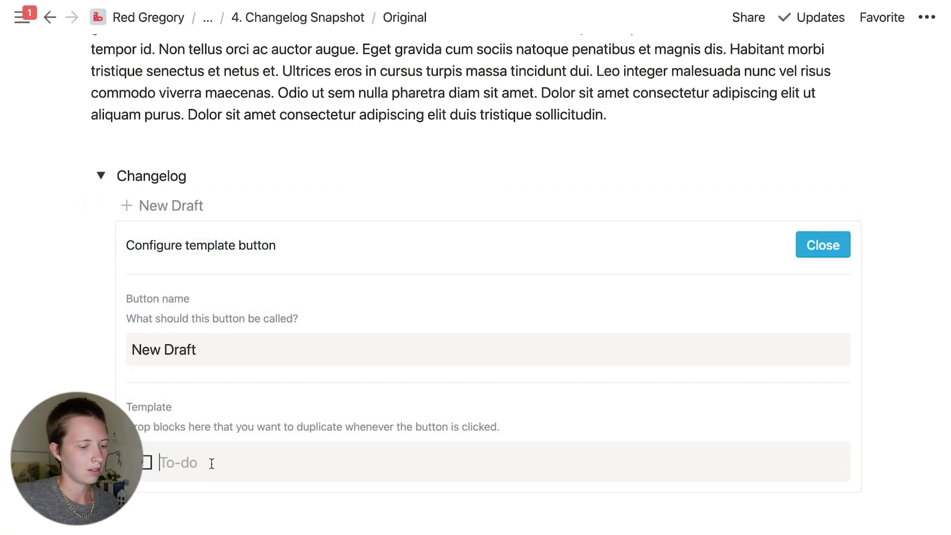
{"action": "key", "text": "BackSpace"}
{"action": "type", "text": "/"}
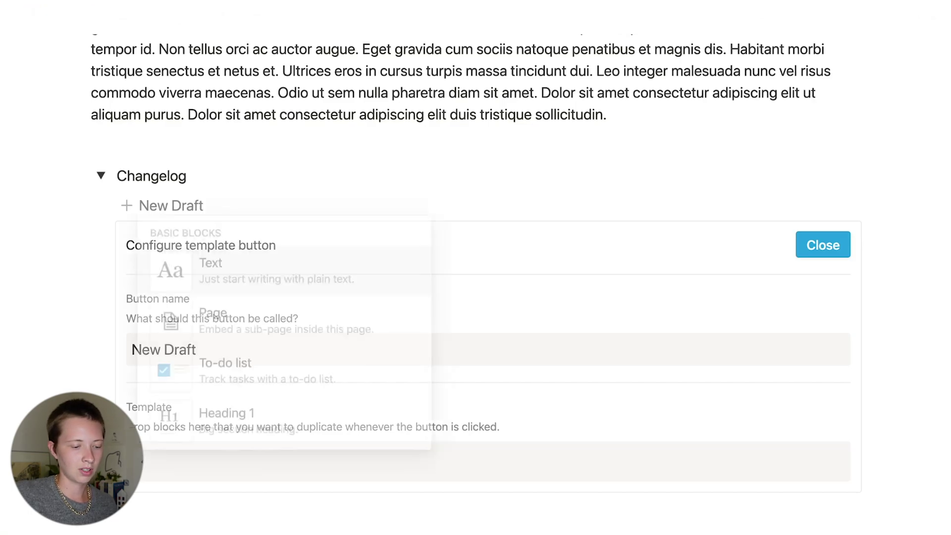
{"action": "type", "text": "page"}
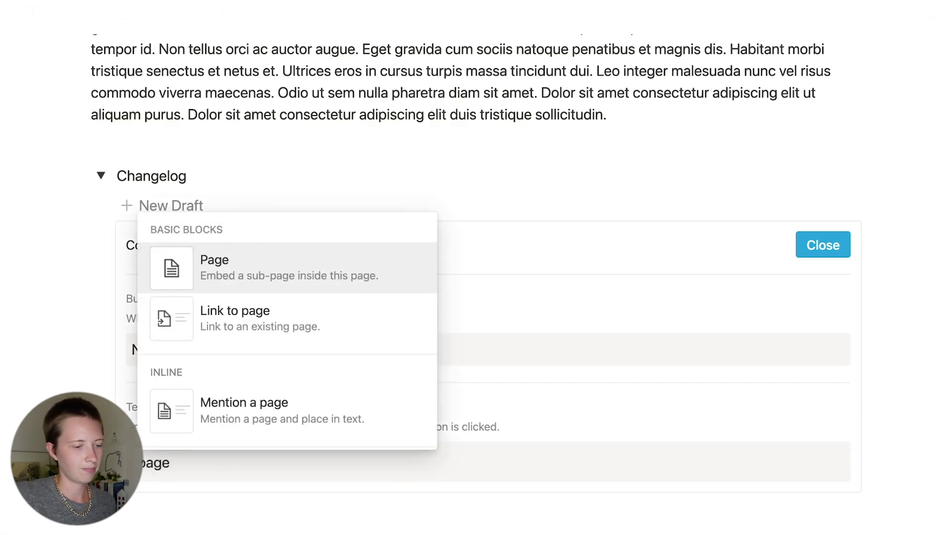
{"action": "key", "text": "Return"}
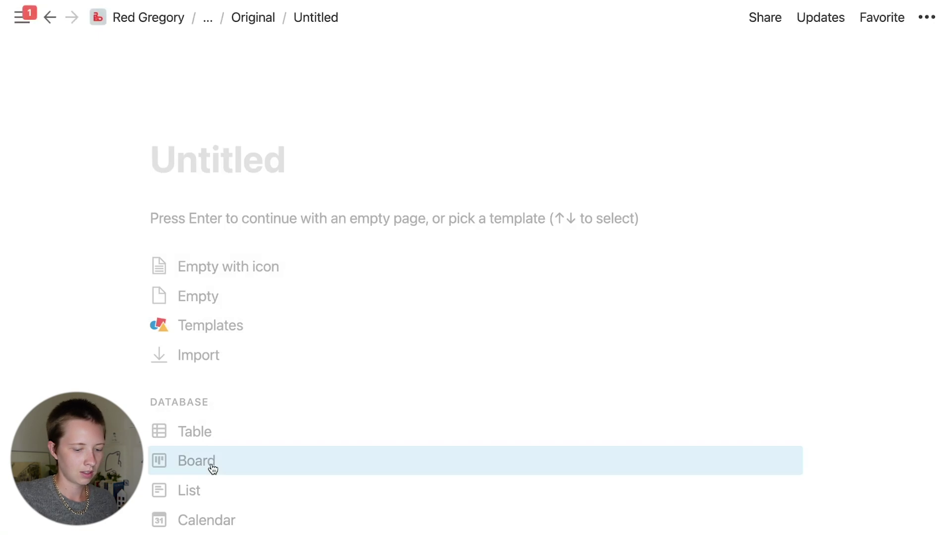
{"action": "type", "text": "New Draft #"}
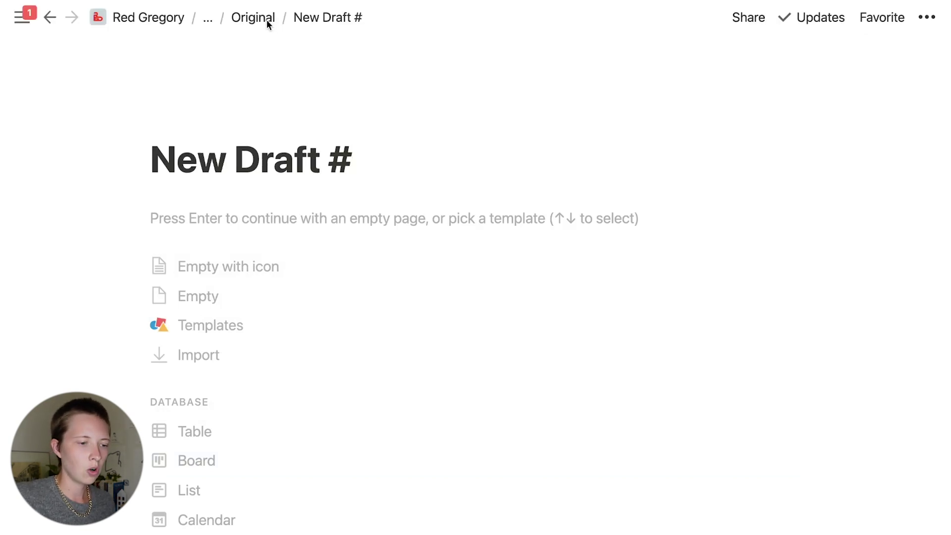
Copy the Original's synced block and paste it into the New Draft # template page.
{"action": "left_click", "coordinate": [254, 18]}
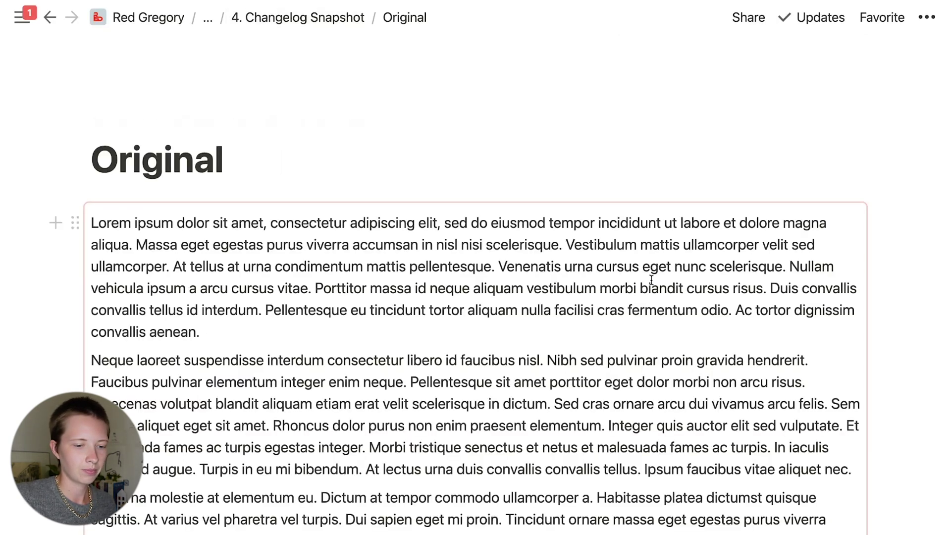
{"action": "mouse_move", "coordinate": [727, 184]}
{"action": "left_click", "coordinate": [793, 193]}
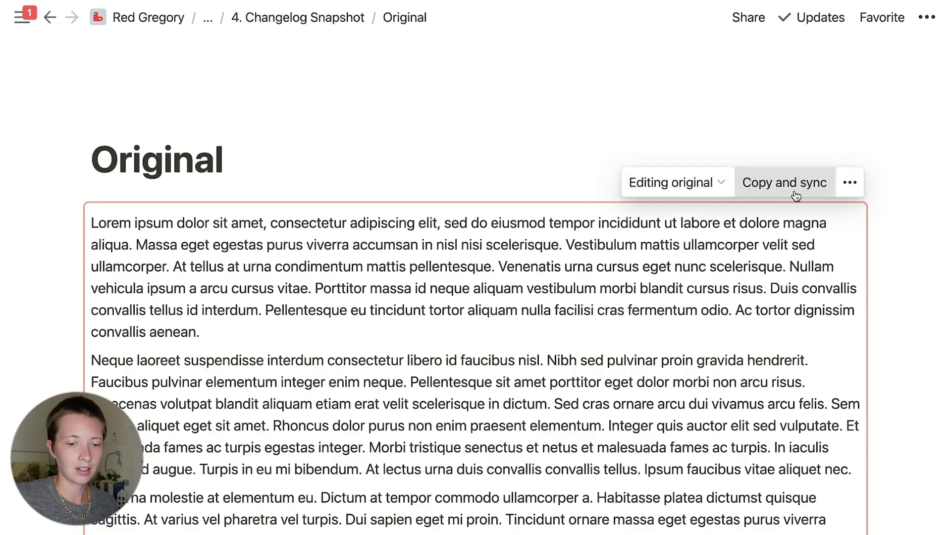
{"action": "scroll", "coordinate": [491, 364], "scroll_direction": "down", "scroll_amount": 10}
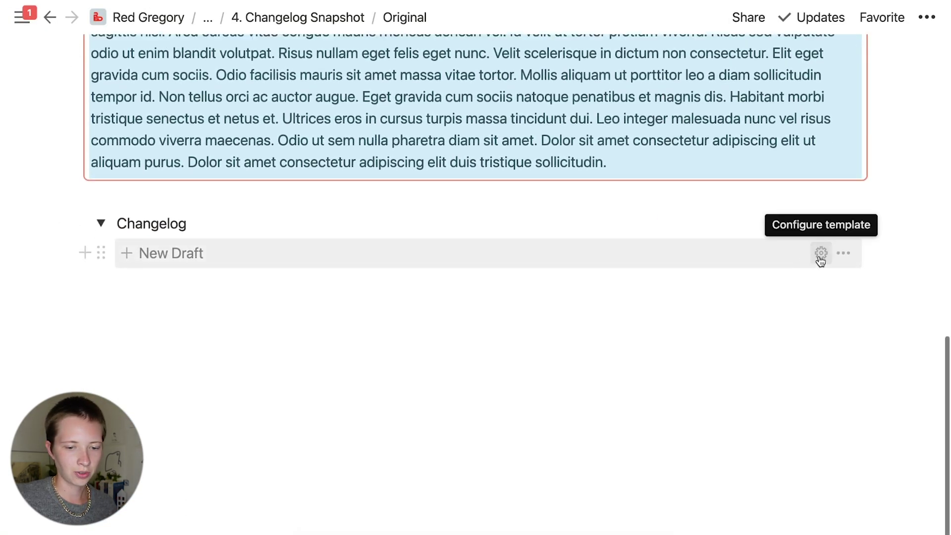
{"action": "left_click", "coordinate": [821, 255]}
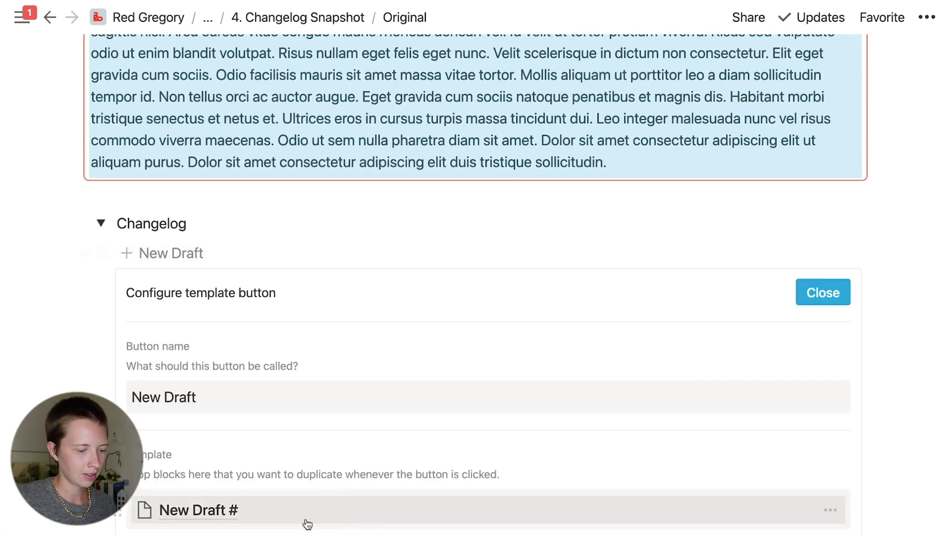
{"action": "scroll", "coordinate": [297, 517], "scroll_direction": "down", "scroll_amount": 3}
{"action": "left_click", "coordinate": [203, 422]}
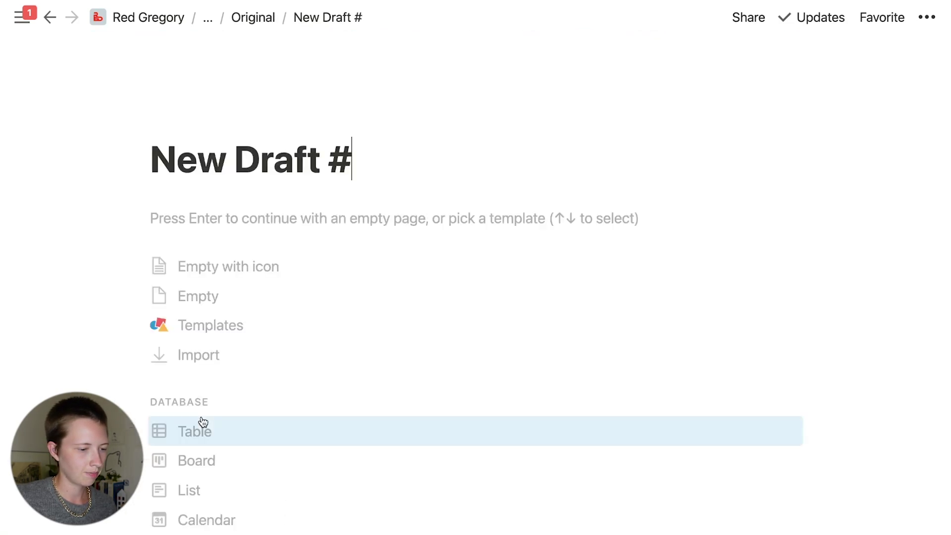
{"action": "left_click", "coordinate": [227, 295]}
{"action": "key", "text": "ctrl+v"}
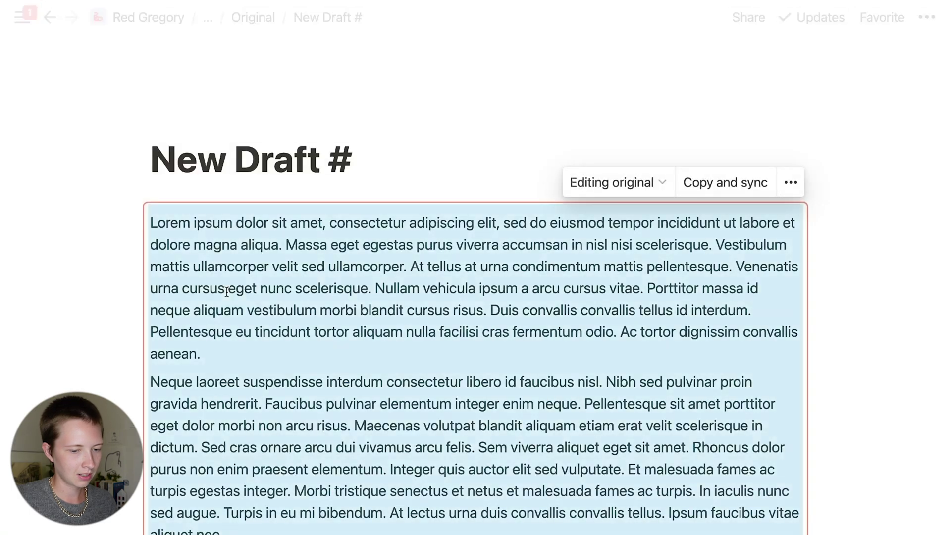
Create a new draft page from the New Draft button under Changelog.
{"action": "scroll", "coordinate": [227, 292], "scroll_direction": "down", "scroll_amount": 3}
{"action": "double_click", "coordinate": [227, 295]}
{"action": "scroll", "coordinate": [227, 291], "scroll_direction": "up", "scroll_amount": 3}
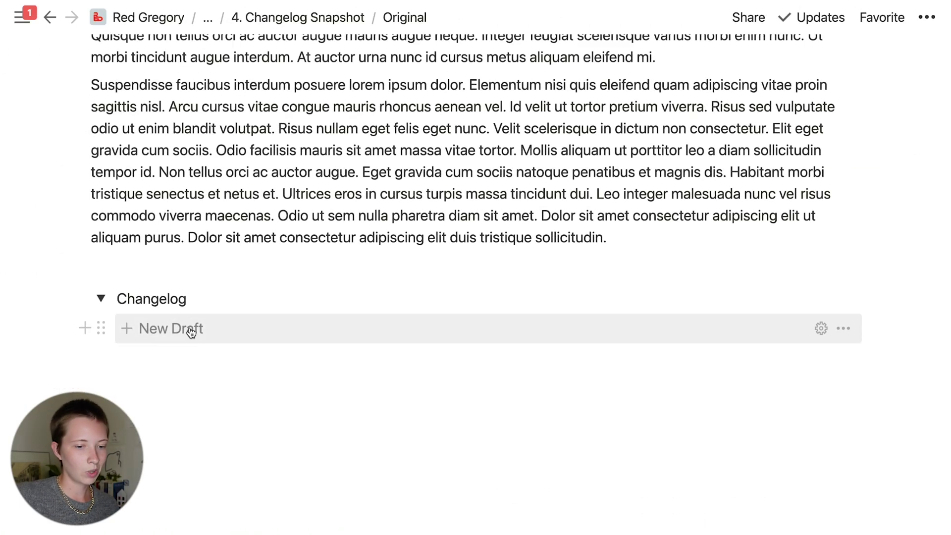
{"action": "scroll", "coordinate": [192, 329], "scroll_direction": "up", "scroll_amount": 5}
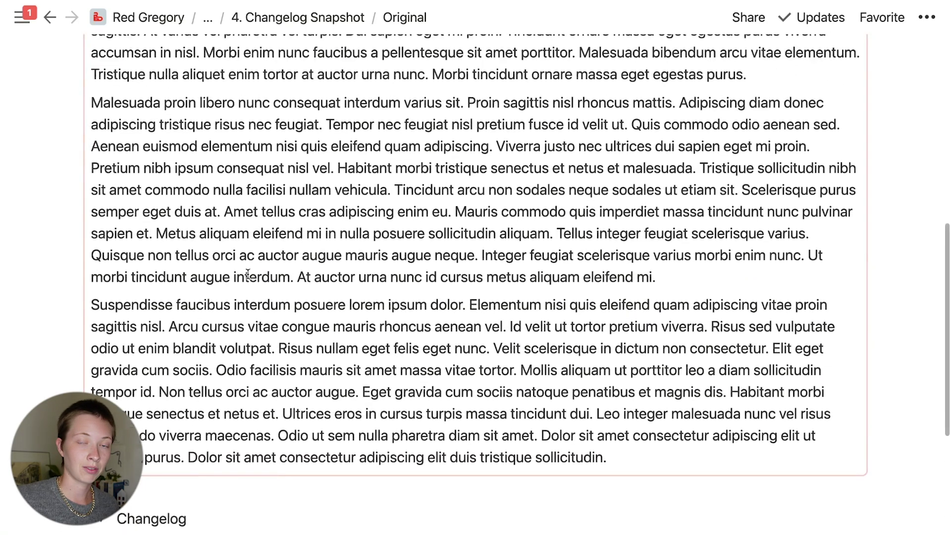
{"action": "scroll", "coordinate": [248, 274], "scroll_direction": "down", "scroll_amount": 7}
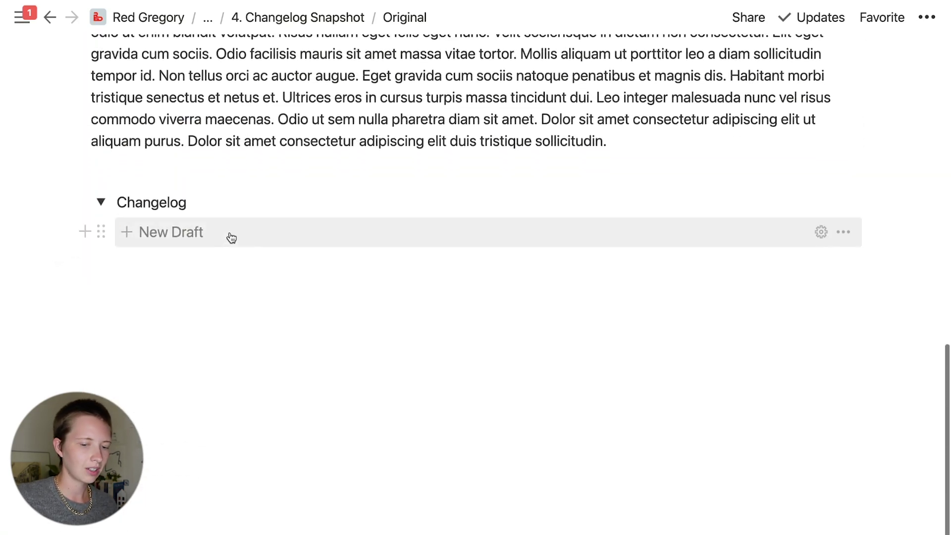
{"action": "left_click", "coordinate": [227, 238]}
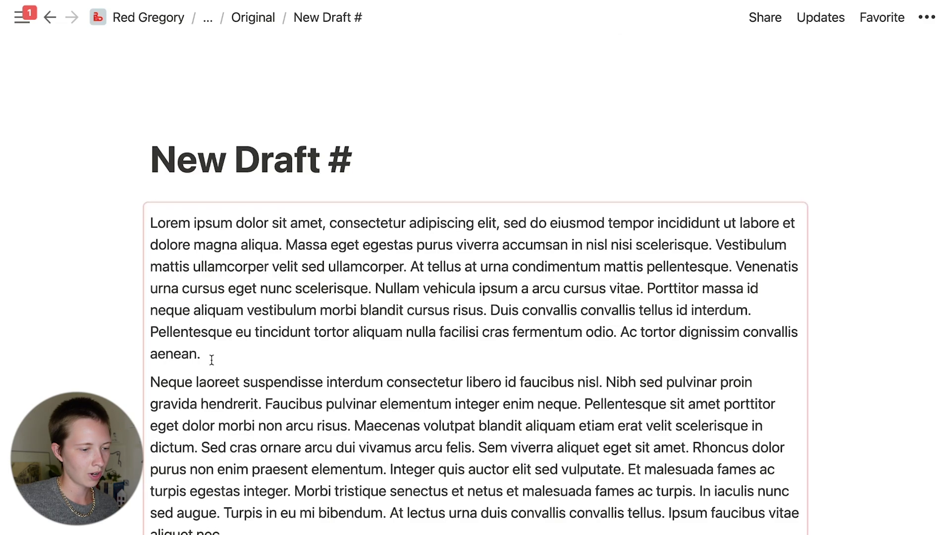
Title the new page 'Draft 1' and unsync its copy of the lorem ipsum text.
{"action": "left_click_drag", "start_coordinate": [365, 159], "coordinate": [158, 158]}
{"action": "type", "text": "Draft"}
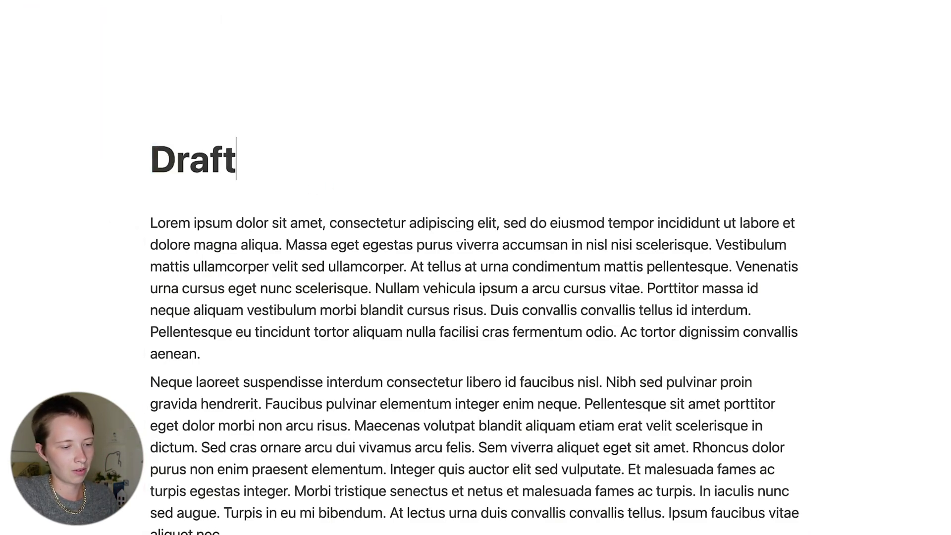
{"action": "mouse_move", "coordinate": [815, 218]}
{"action": "left_click", "coordinate": [790, 187]}
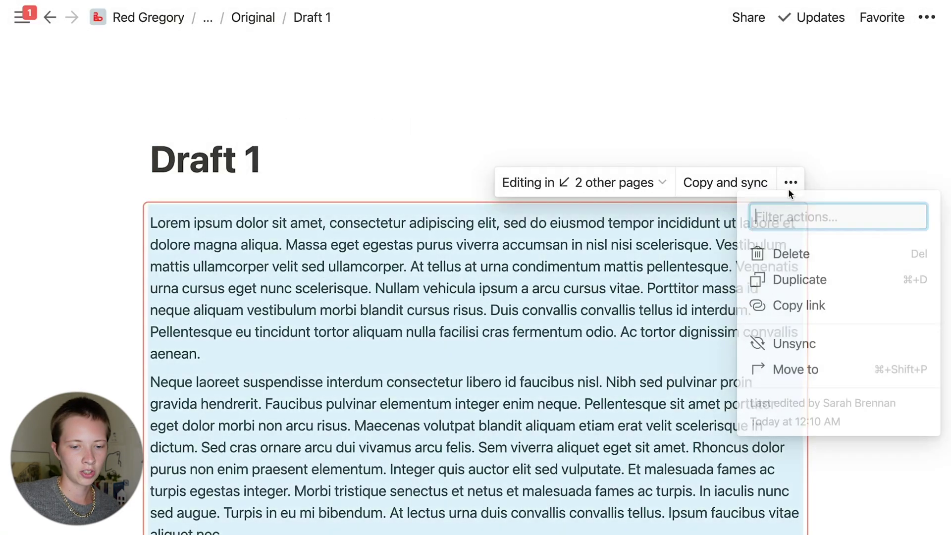
{"action": "left_click", "coordinate": [804, 346]}
{"action": "left_click", "coordinate": [476, 317]}
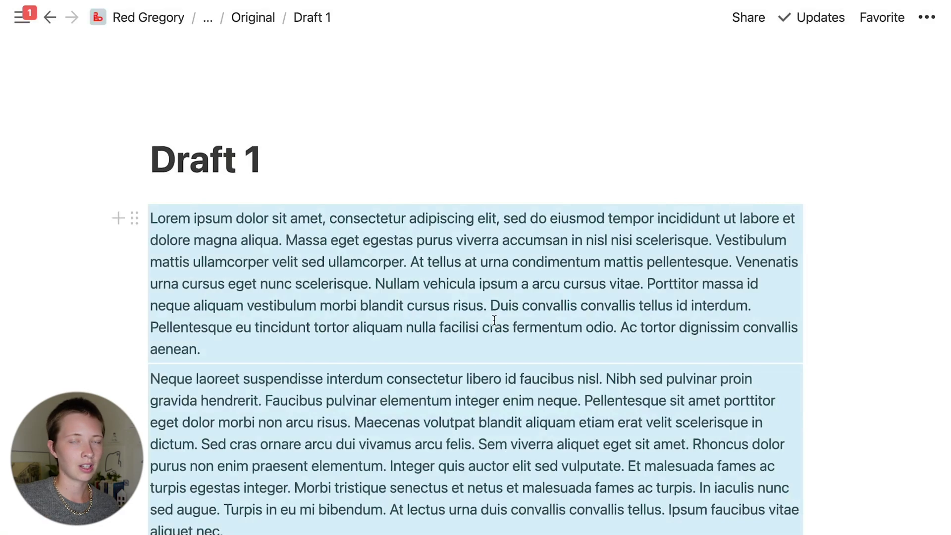
{"action": "left_click", "coordinate": [494, 319]}
{"action": "scroll", "coordinate": [494, 319], "scroll_direction": "down", "scroll_amount": 10}
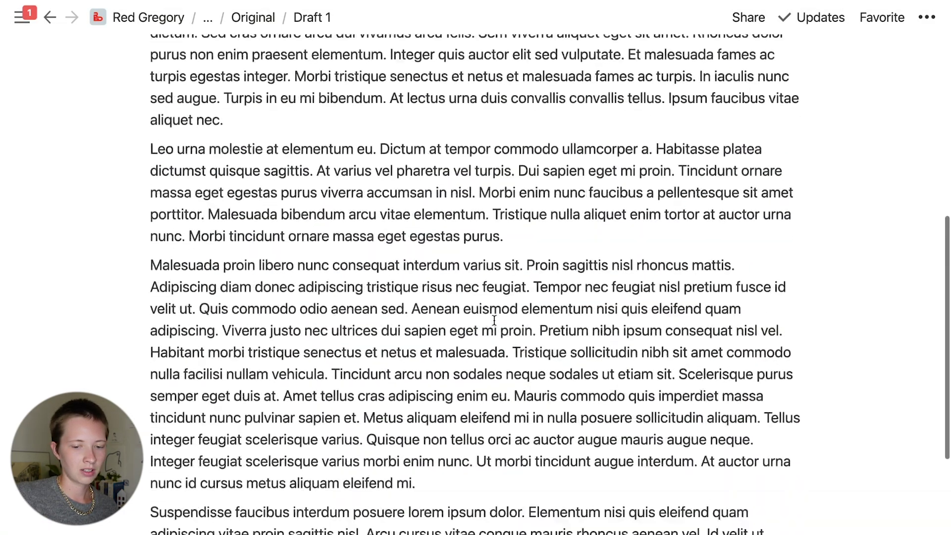
{"action": "scroll", "coordinate": [494, 320], "scroll_direction": "up", "scroll_amount": 10}
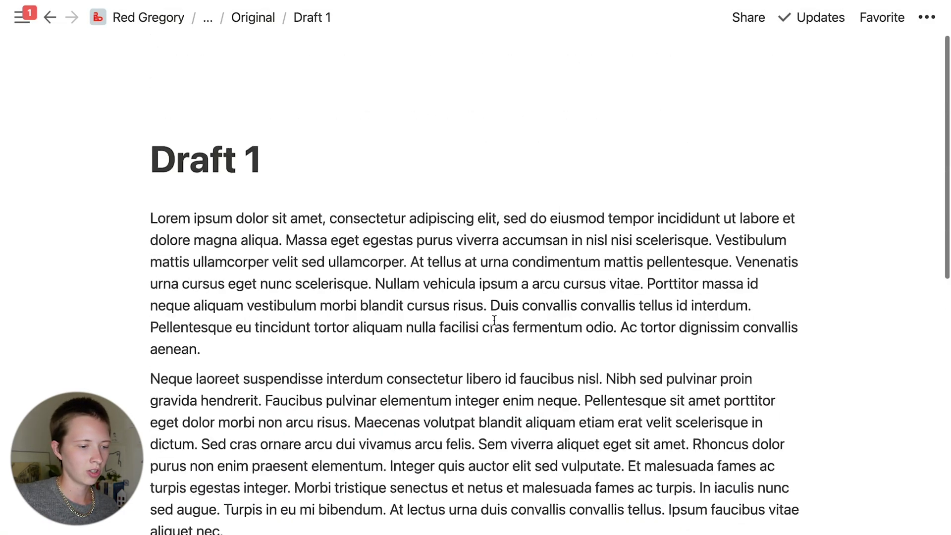
Back on the Original page, check the shared synced text and create another draft page.
{"action": "left_click", "coordinate": [246, 17]}
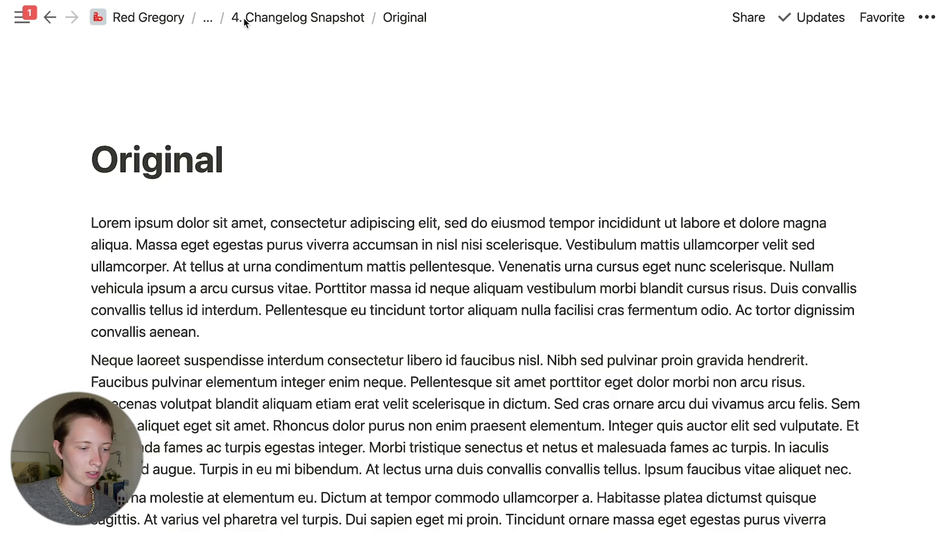
{"action": "left_click", "coordinate": [339, 335]}
{"action": "scroll", "coordinate": [339, 336], "scroll_direction": "down", "scroll_amount": 15}
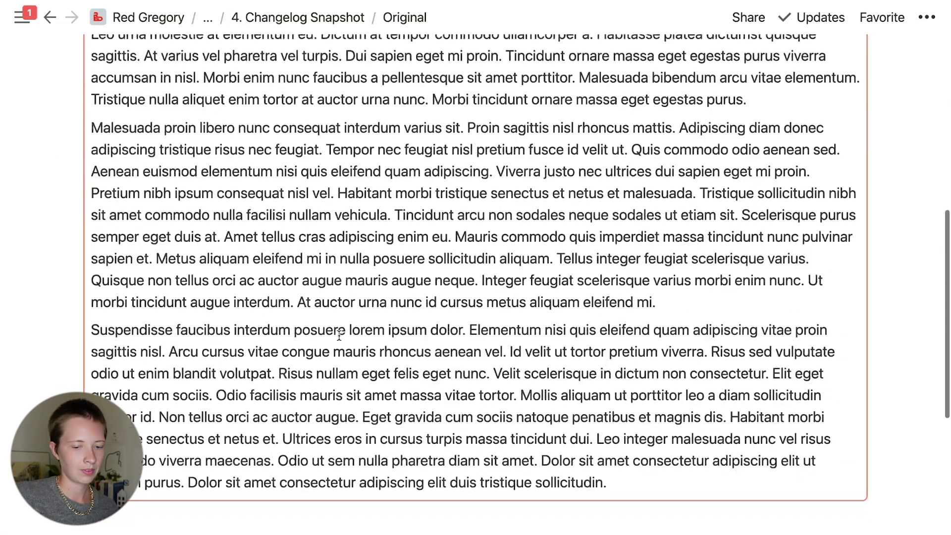
{"action": "scroll", "coordinate": [339, 336], "scroll_direction": "down", "scroll_amount": 3}
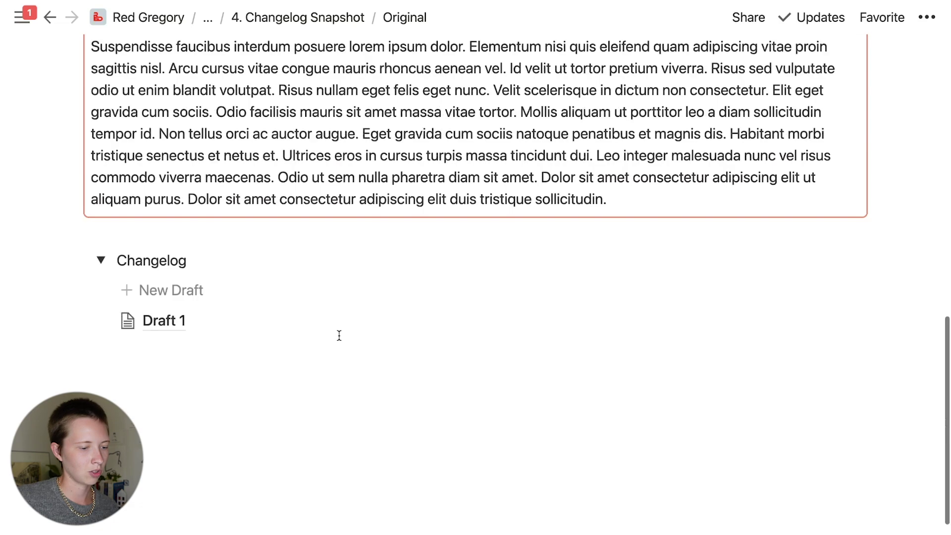
{"action": "left_click", "coordinate": [203, 295]}
Title the page 'Draft 2' and bold the Neque laoreet paragraph in its synced text.
{"action": "left_click_drag", "start_coordinate": [353, 162], "coordinate": [150, 161]}
{"action": "type", "text": "Draf"}
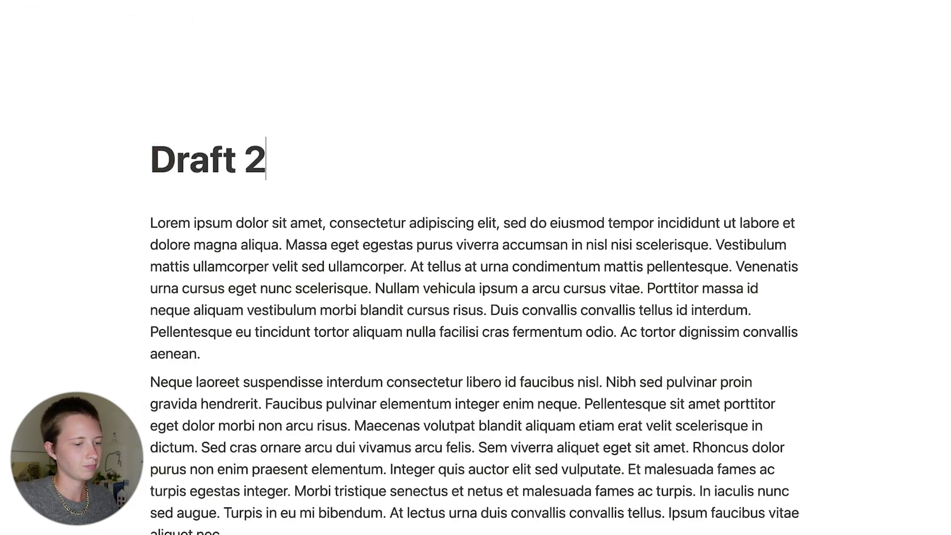
{"action": "type", "text": "t 2"}
{"action": "left_click", "coordinate": [336, 287]}
{"action": "scroll", "coordinate": [184, 293], "scroll_direction": "down", "scroll_amount": 5}
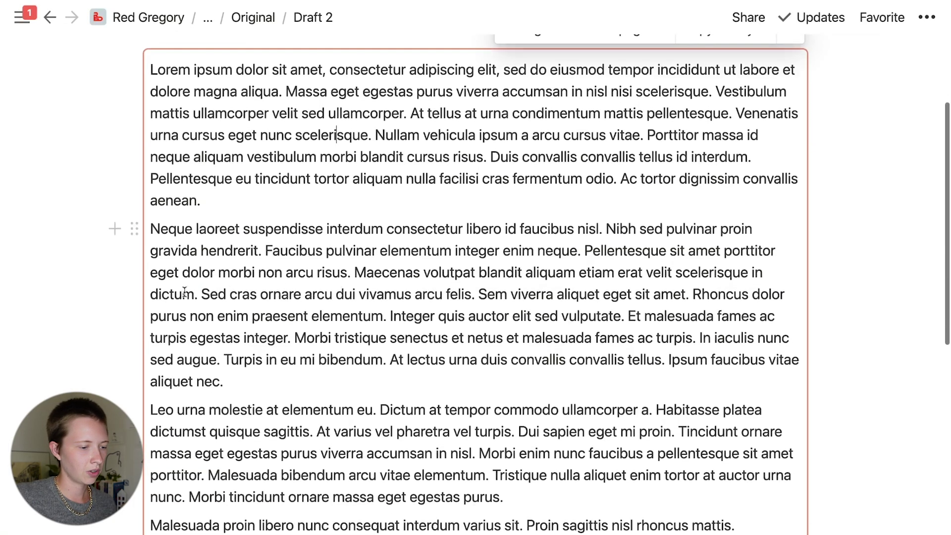
{"action": "left_click_drag", "start_coordinate": [152, 230], "coordinate": [258, 373]}
{"action": "key", "text": "super+b"}
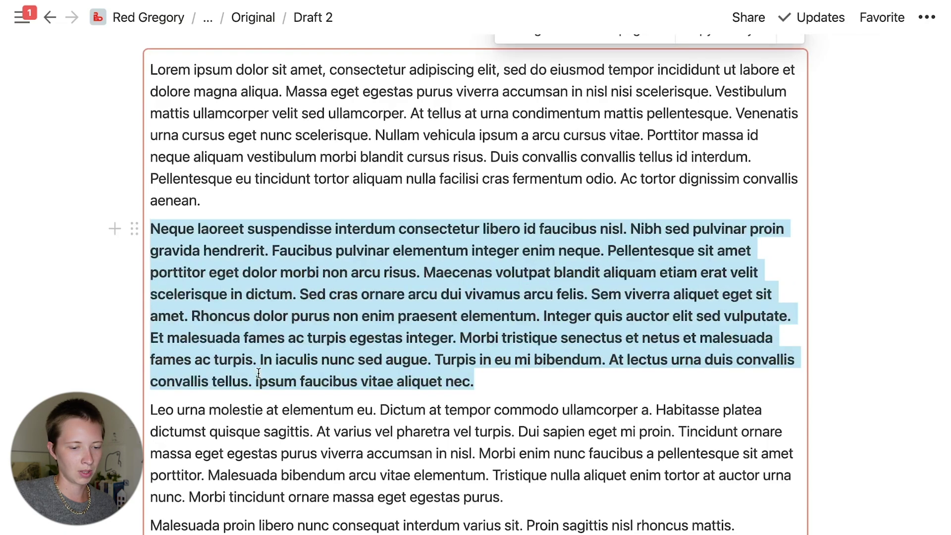
Delete the Malesuada paragraph from the synced text, then return to the Original page.
{"action": "scroll", "coordinate": [259, 373], "scroll_direction": "down", "scroll_amount": 10}
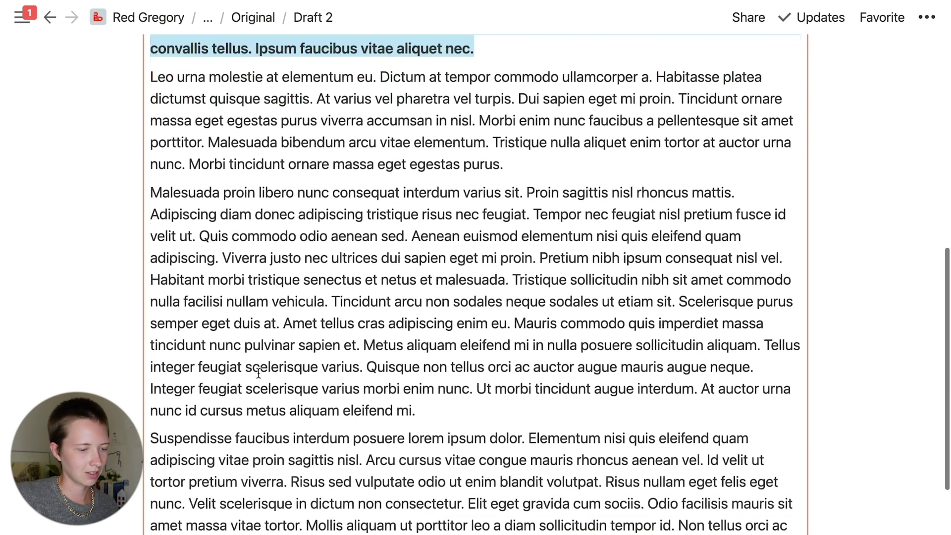
{"action": "left_click_drag", "start_coordinate": [153, 192], "coordinate": [485, 431]}
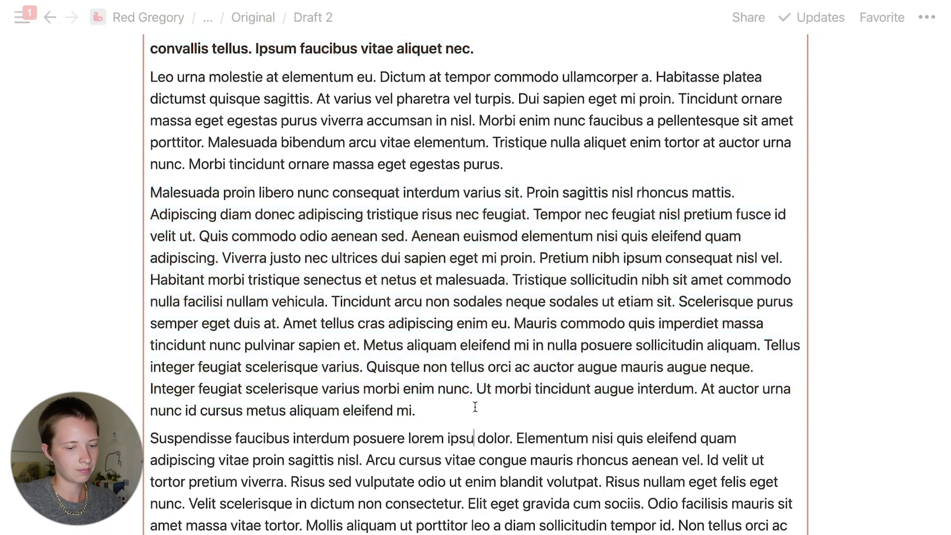
{"action": "key", "text": "BackSpace"}
{"action": "key", "text": "BackSpace"}
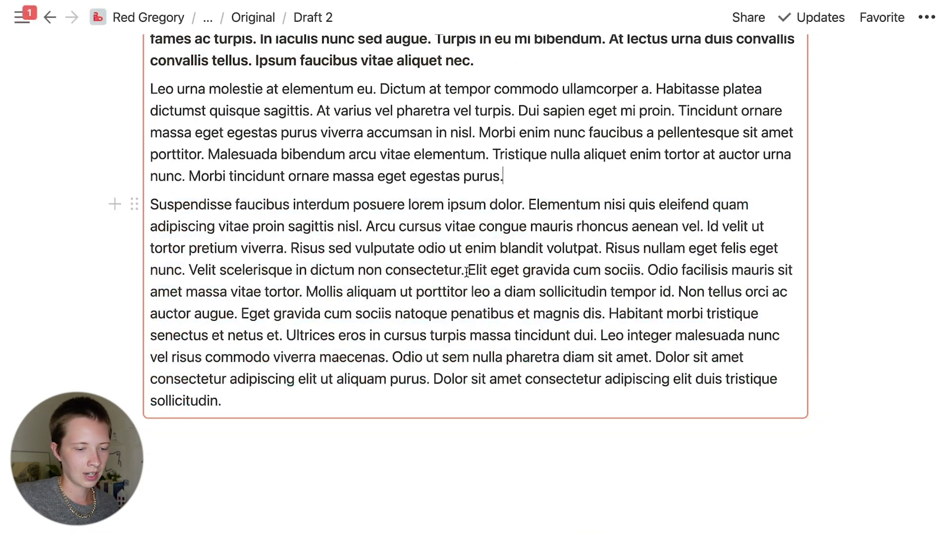
{"action": "left_click_drag", "start_coordinate": [467, 271], "coordinate": [390, 361]}
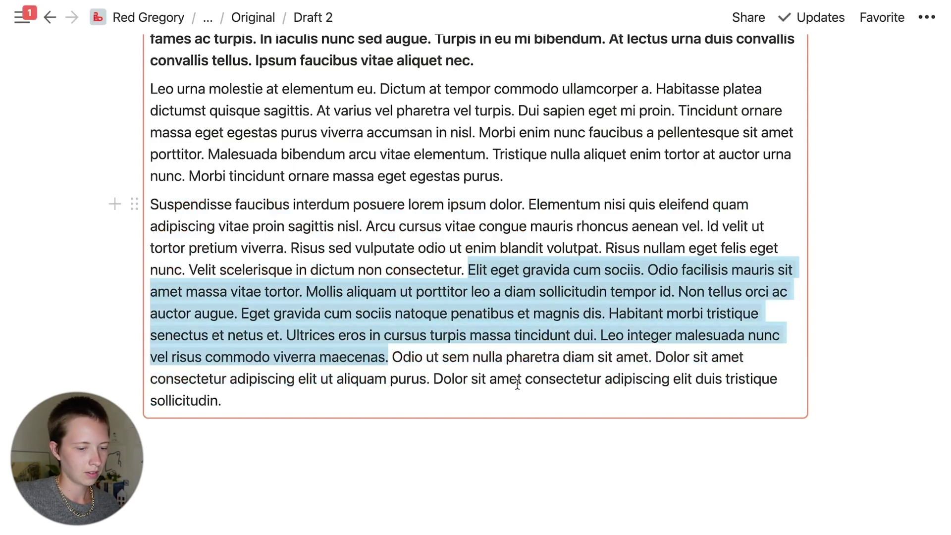
{"action": "scroll", "coordinate": [518, 382], "scroll_direction": "up", "scroll_amount": 10}
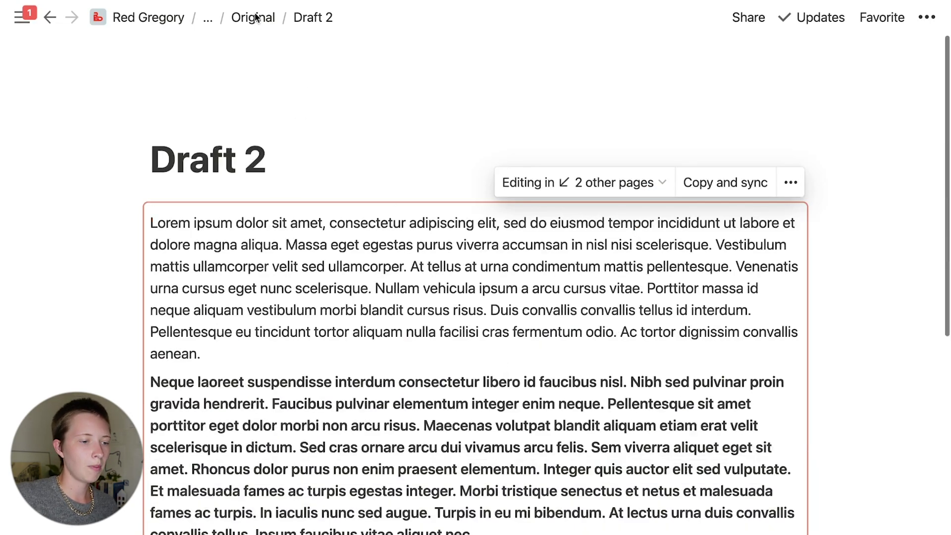
{"action": "left_click", "coordinate": [256, 18]}
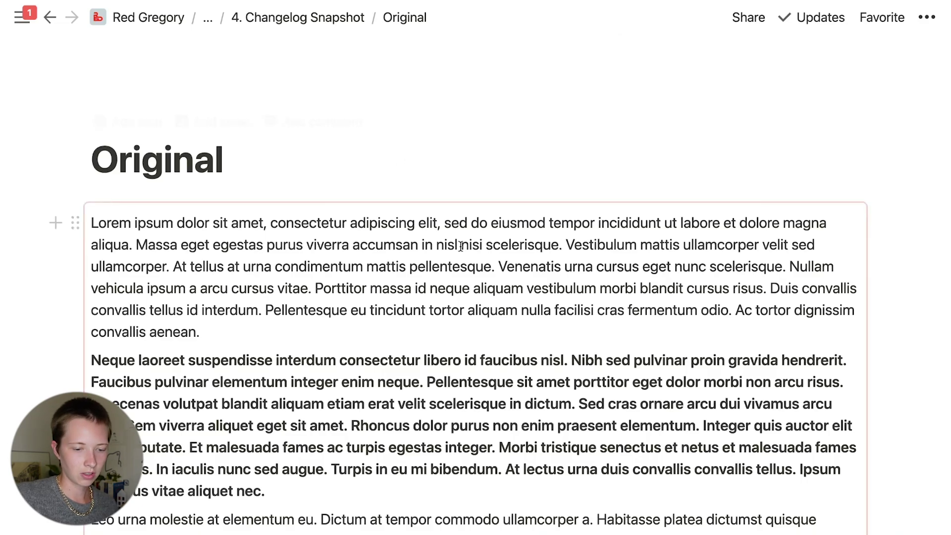
Scroll the Original's synced text to verify Draft 2's edits, then open Draft 2.
{"action": "scroll", "coordinate": [468, 242], "scroll_direction": "down", "scroll_amount": 5}
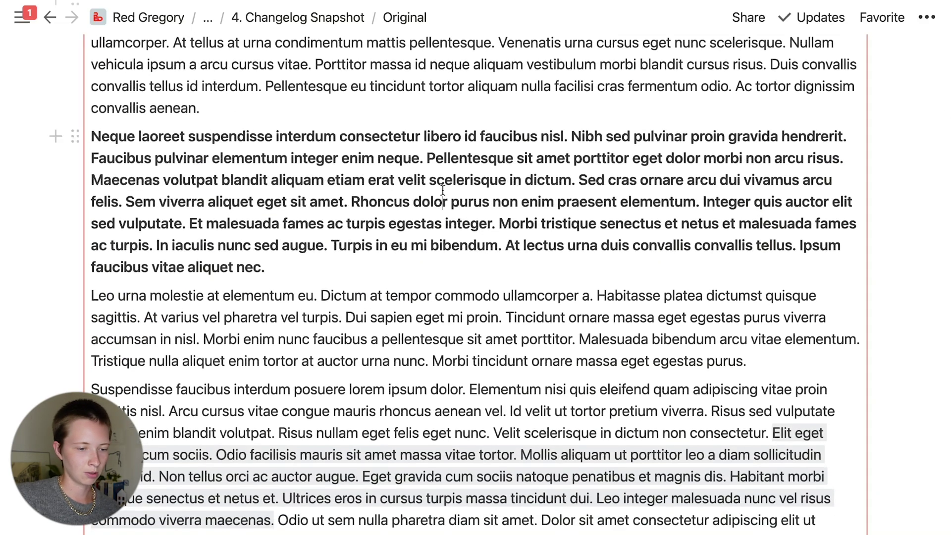
{"action": "scroll", "coordinate": [646, 468], "scroll_direction": "down", "scroll_amount": 6}
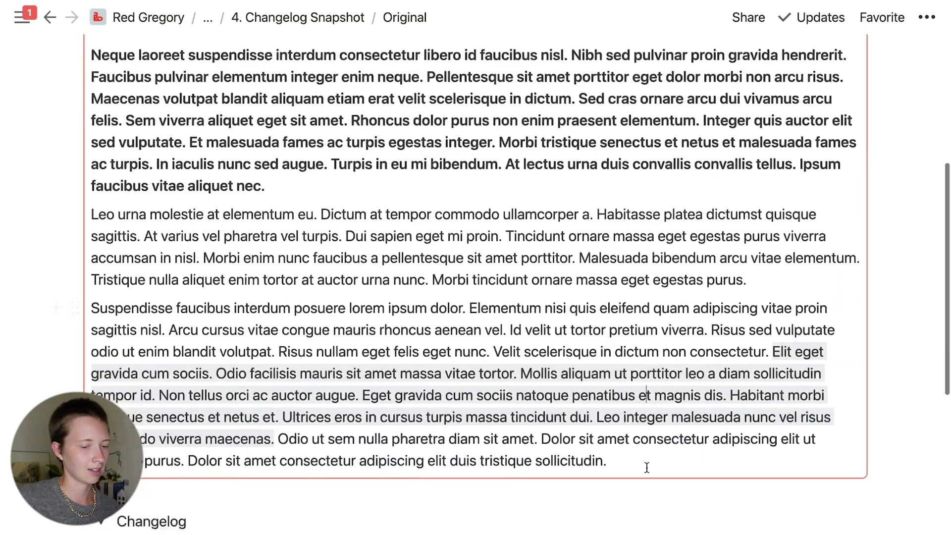
{"action": "scroll", "coordinate": [647, 468], "scroll_direction": "up", "scroll_amount": 8}
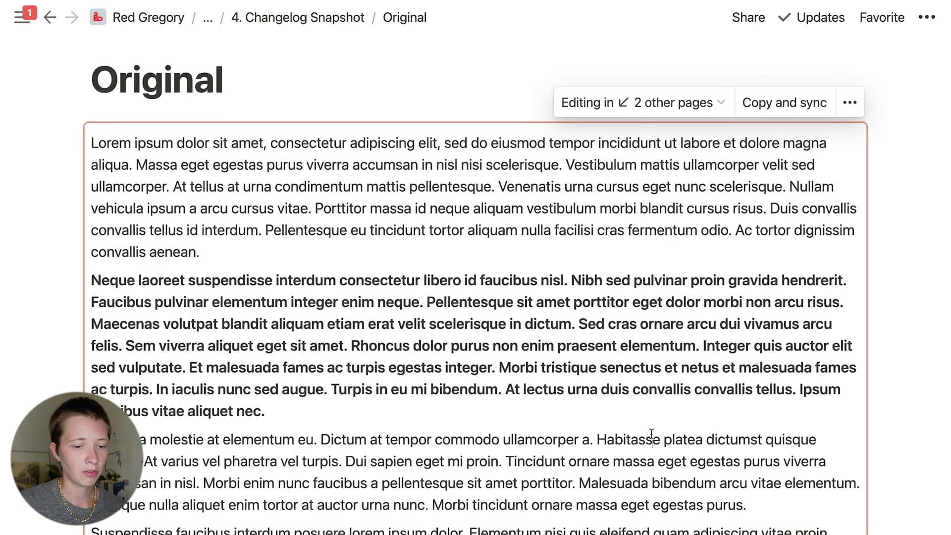
{"action": "scroll", "coordinate": [649, 435], "scroll_direction": "down", "scroll_amount": 3}
{"action": "scroll", "coordinate": [650, 435], "scroll_direction": "up", "scroll_amount": 4}
{"action": "scroll", "coordinate": [651, 434], "scroll_direction": "down", "scroll_amount": 10}
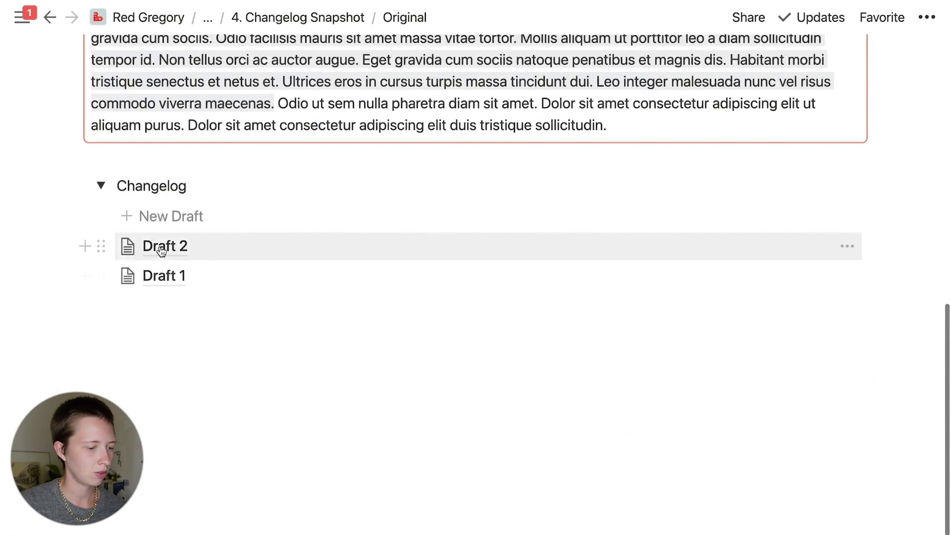
{"action": "left_click", "coordinate": [129, 247]}
Unsync Draft 2's copy of the lorem ipsum text.
{"action": "left_click", "coordinate": [791, 180]}
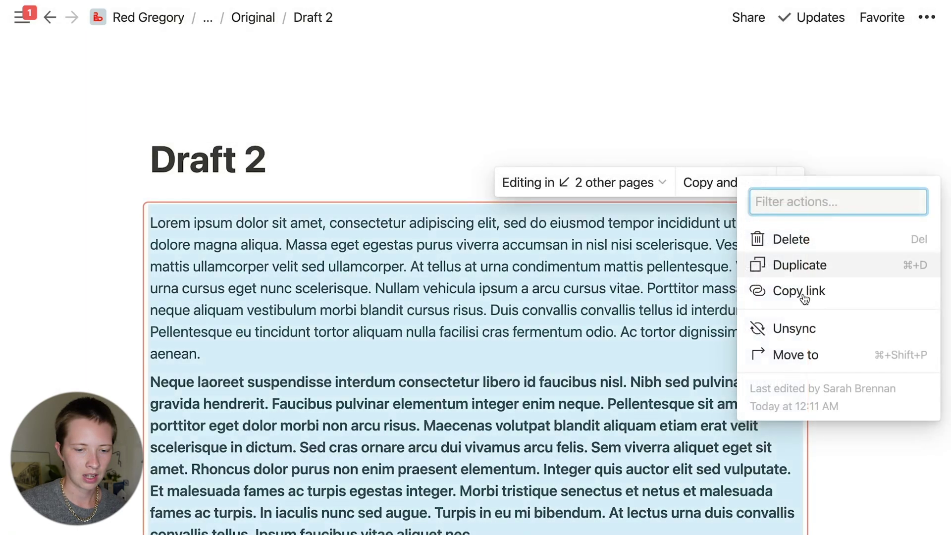
{"action": "left_click", "coordinate": [773, 329]}
{"action": "left_click", "coordinate": [504, 307]}
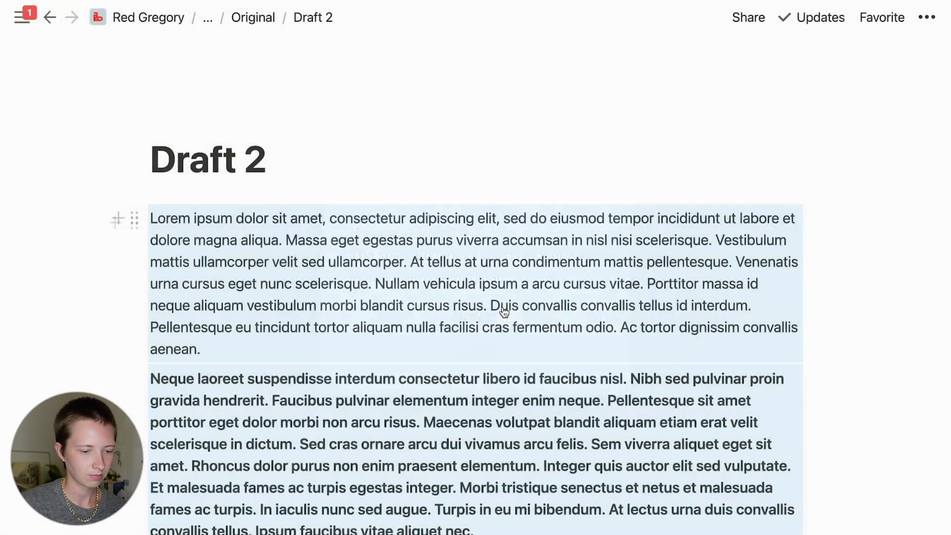
Return to the Original page and create another new draft under Changelog.
{"action": "left_click", "coordinate": [253, 17]}
{"action": "scroll", "coordinate": [292, 254], "scroll_direction": "down", "scroll_amount": 10}
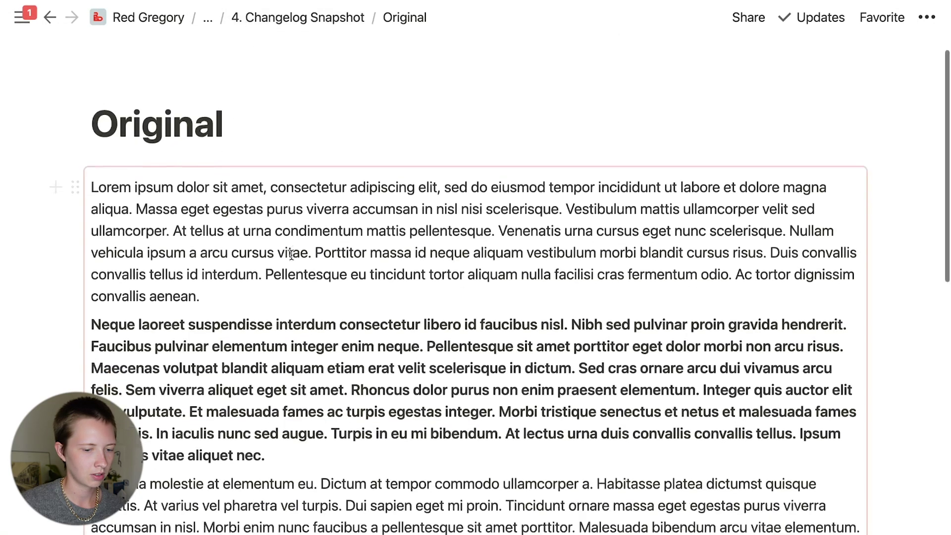
{"action": "scroll", "coordinate": [291, 254], "scroll_direction": "down", "scroll_amount": 3}
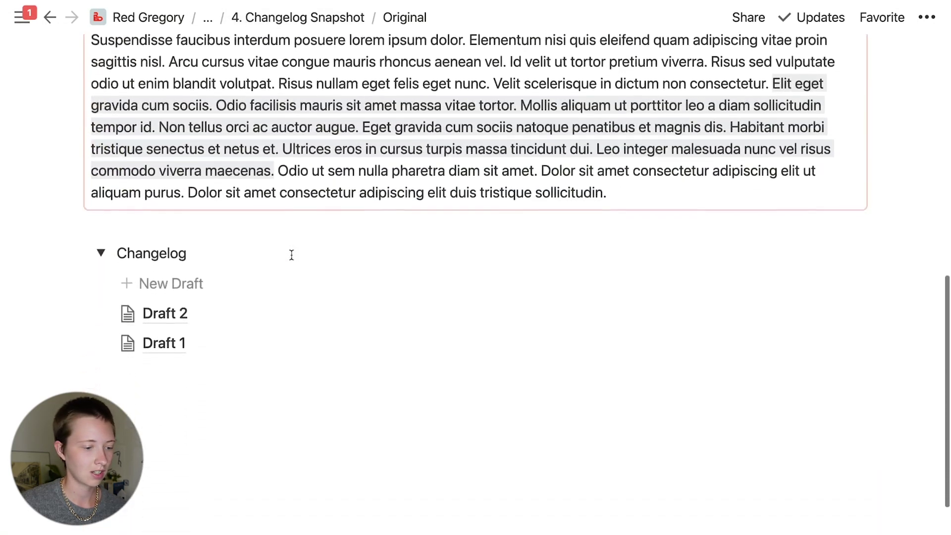
{"action": "scroll", "coordinate": [292, 254], "scroll_direction": "up", "scroll_amount": 7}
{"action": "scroll", "coordinate": [292, 254], "scroll_direction": "down", "scroll_amount": 7}
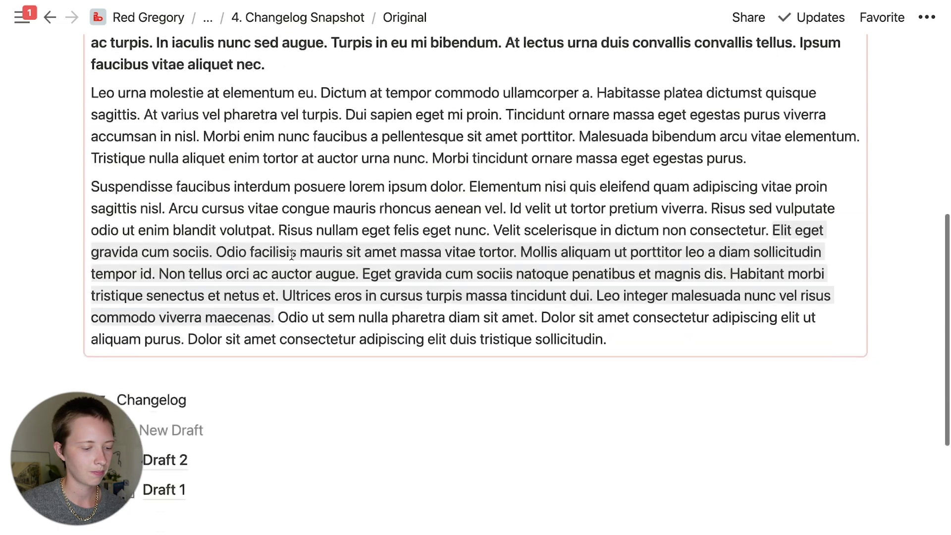
{"action": "left_click", "coordinate": [197, 208]}
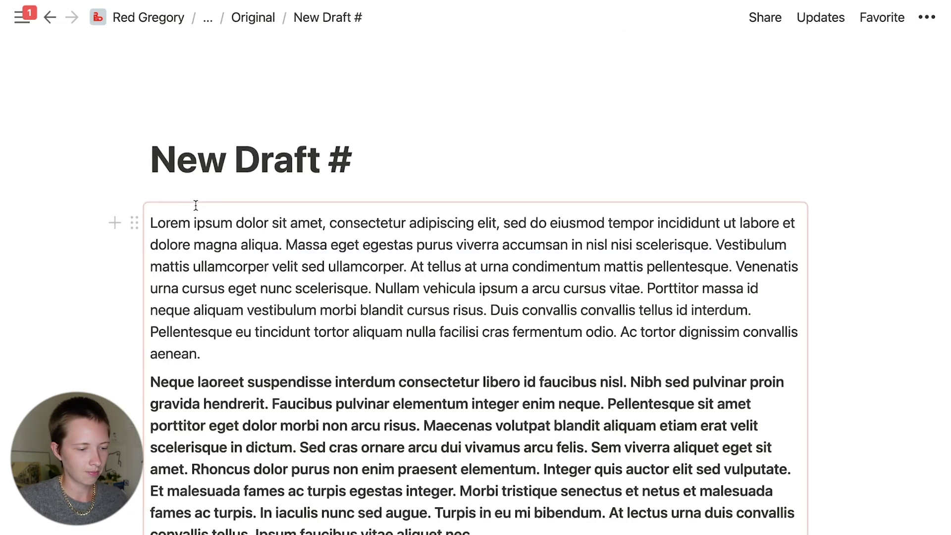
Retitle the new draft 'Draft 3'.
{"action": "left_click", "coordinate": [372, 155]}
{"action": "key", "text": "shift+Left"}
{"action": "key", "text": "shift+Left"}
{"action": "key", "text": "shift+Left"}
{"action": "key", "text": "shift+Left"}
{"action": "key", "text": "shift+Left"}
{"action": "key", "text": "shift+Left"}
{"action": "key", "text": "shift+Left"}
{"action": "key", "text": "shift+Left"}
{"action": "key", "text": "shift+Left"}
{"action": "key", "text": "shift+Left"}
{"action": "key", "text": "shift+Left"}
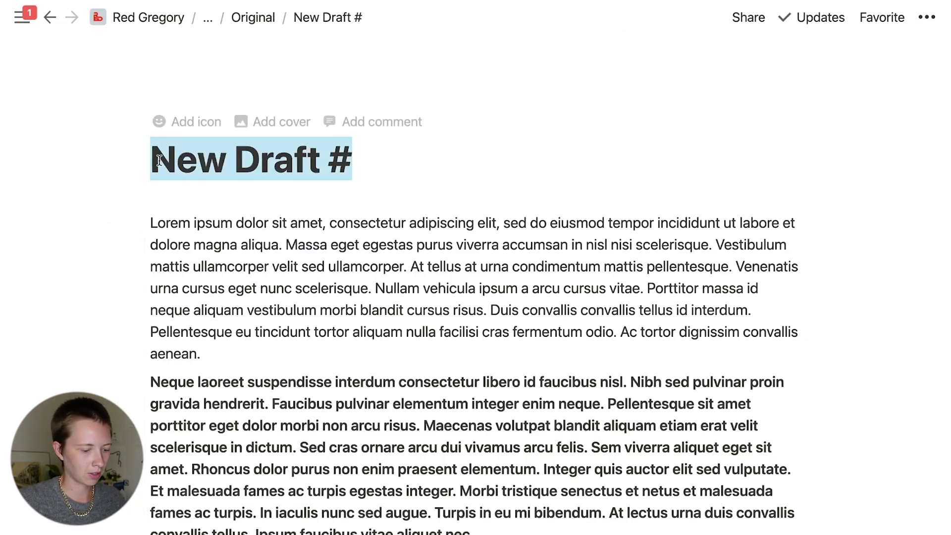
{"action": "type", "text": "Draft"}
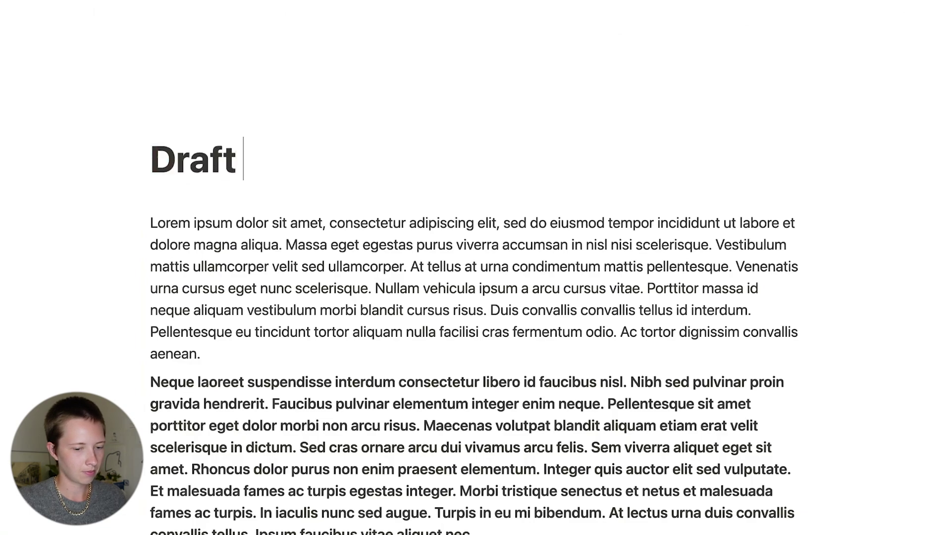
{"action": "type", "text": " 3"}
Replace the first synced paragraph with a callout reading 'New block!'.
{"action": "key", "text": "shift+Up"}
{"action": "key", "text": "shift+Up"}
{"action": "key", "text": "shift+Up"}
{"action": "key", "text": "shift+Up"}
{"action": "key", "text": "shift+Up"}
{"action": "key", "text": "shift+Up"}
{"action": "key", "text": "shift+Up"}
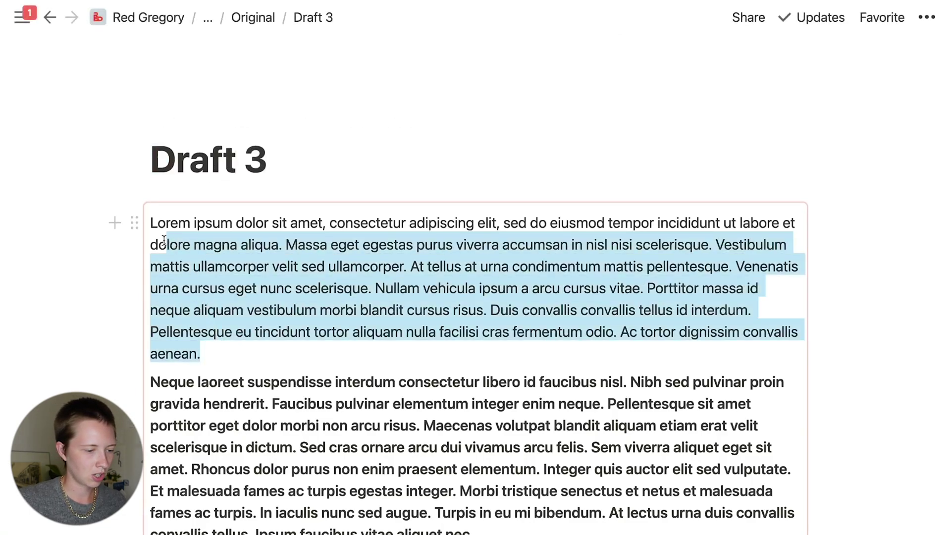
{"action": "key", "text": "BackSpace"}
{"action": "type", "text": "/call"}
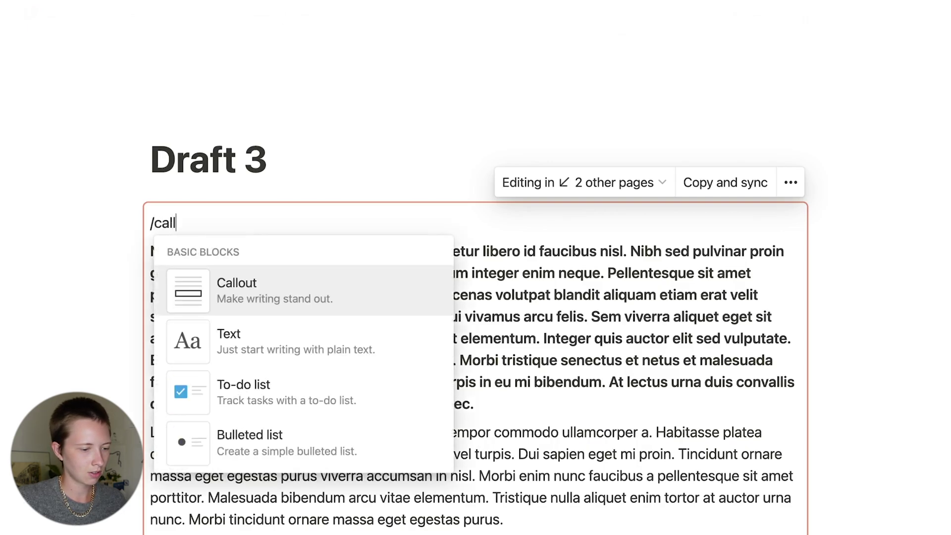
{"action": "key", "text": "Return"}
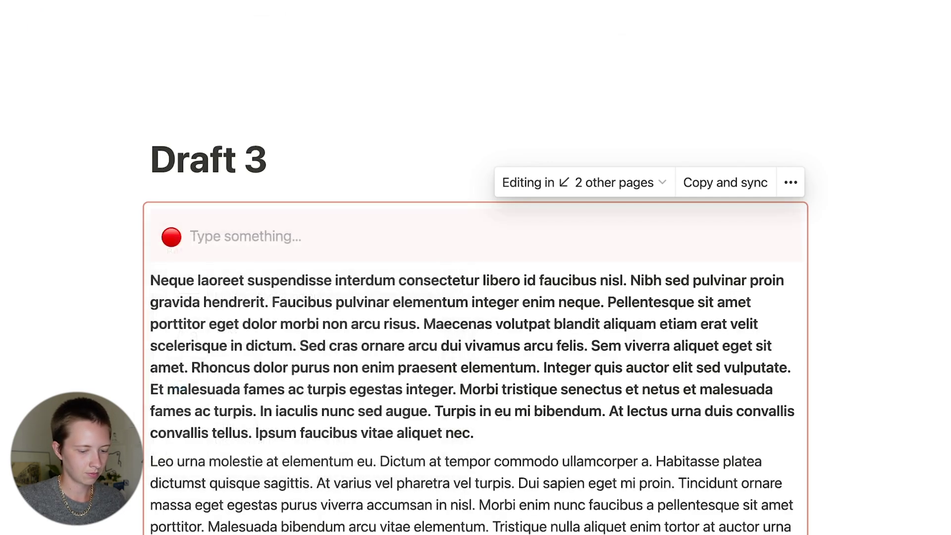
{"action": "type", "text": "New"}
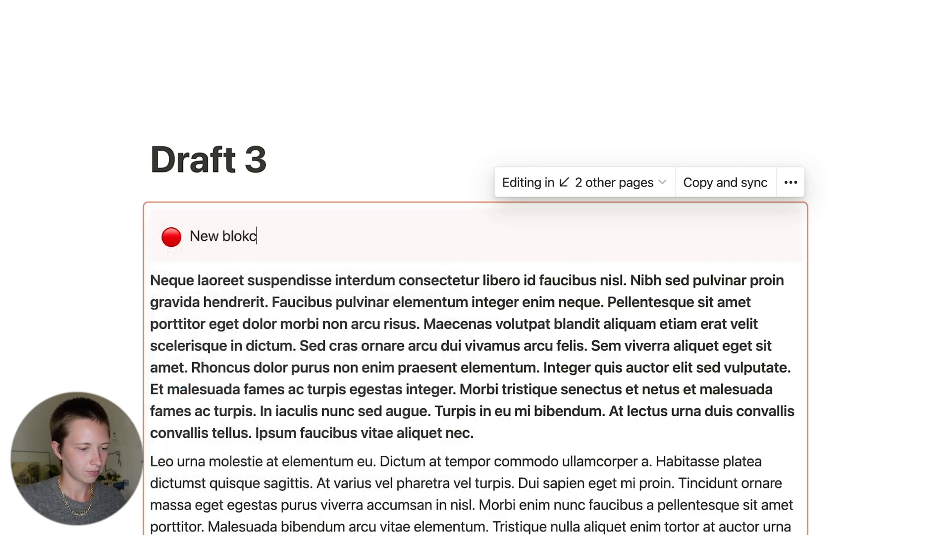
{"action": "type", "text": " block!"}
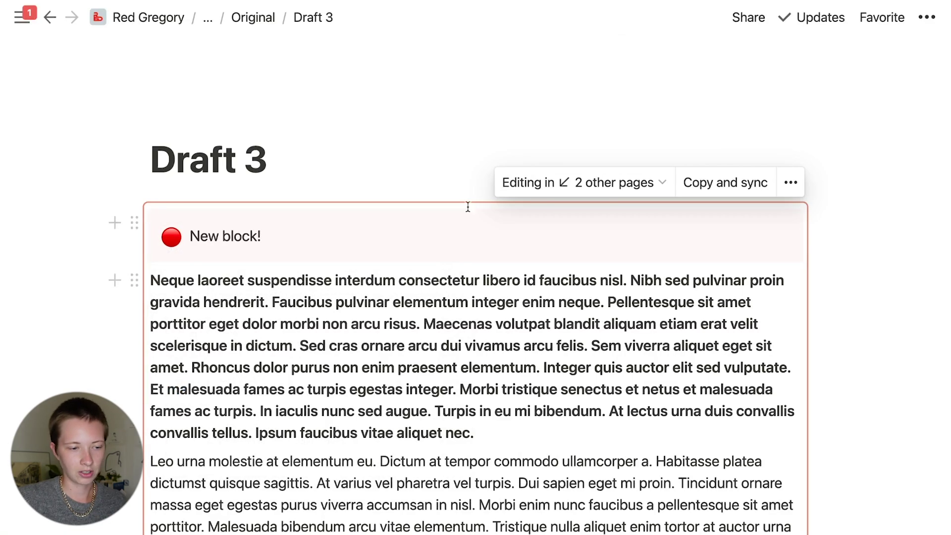
{"action": "left_click", "coordinate": [252, 18]}
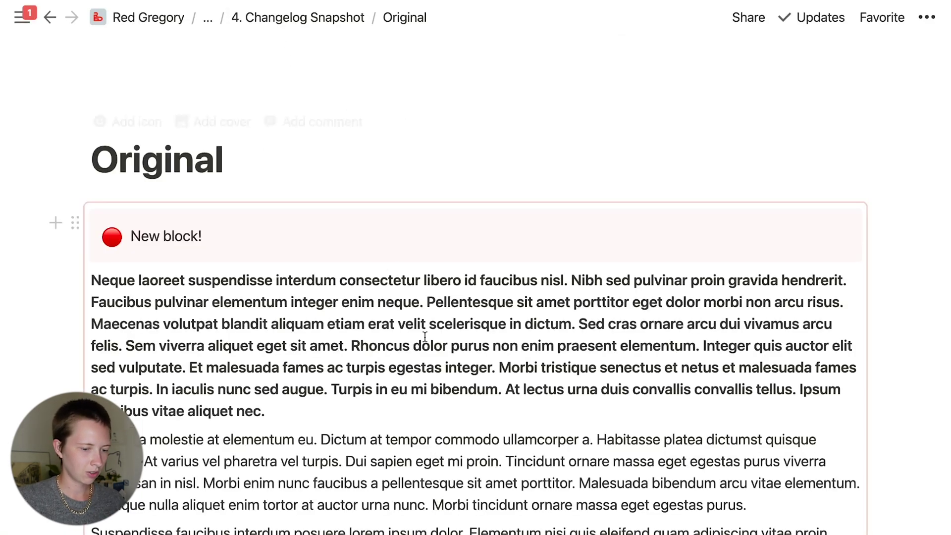
Open Draft 1 from the Changelog list, then return to Original and scroll to Changelog.
{"action": "scroll", "coordinate": [425, 340], "scroll_direction": "down", "scroll_amount": 2}
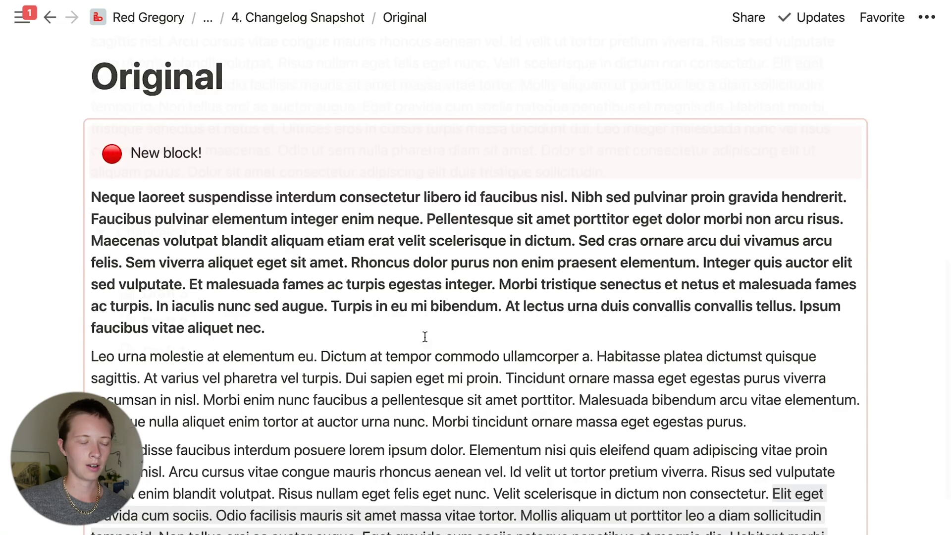
{"action": "scroll", "coordinate": [425, 337], "scroll_direction": "down", "scroll_amount": 10}
{"action": "left_click", "coordinate": [210, 359]}
{"action": "scroll", "coordinate": [212, 359], "scroll_direction": "down", "scroll_amount": 2}
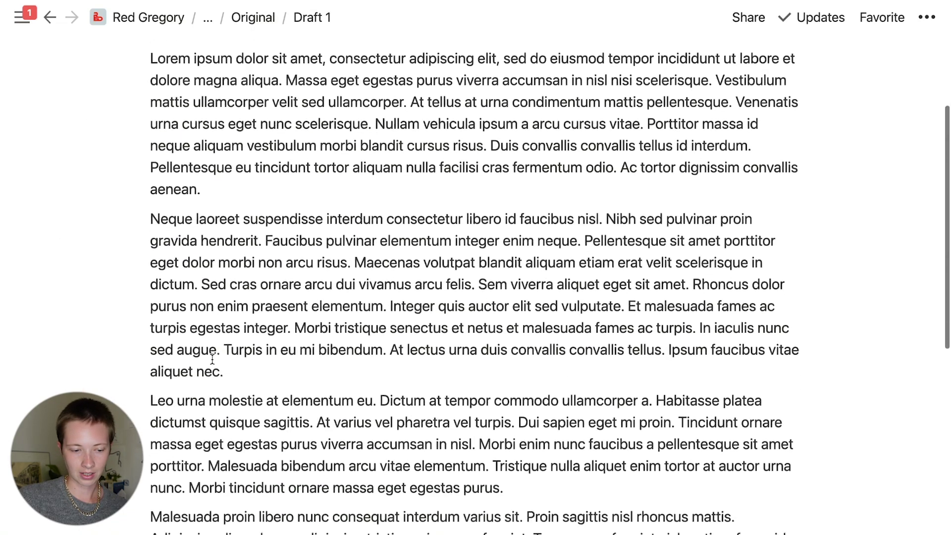
{"action": "scroll", "coordinate": [212, 359], "scroll_direction": "down", "scroll_amount": 4}
{"action": "scroll", "coordinate": [212, 359], "scroll_direction": "up", "scroll_amount": 3}
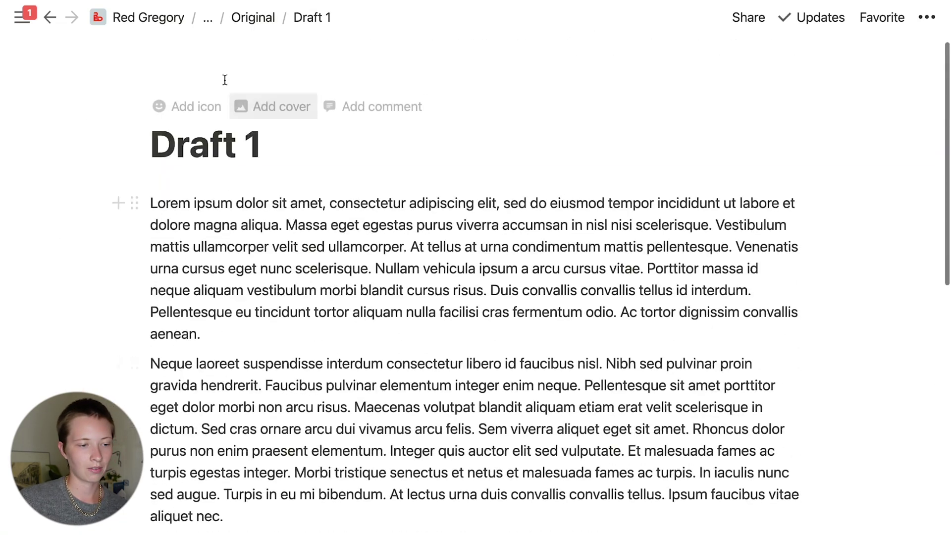
{"action": "left_click", "coordinate": [250, 19]}
{"action": "scroll", "coordinate": [240, 393], "scroll_direction": "down", "scroll_amount": 10}
{"action": "scroll", "coordinate": [240, 393], "scroll_direction": "down", "scroll_amount": 2}
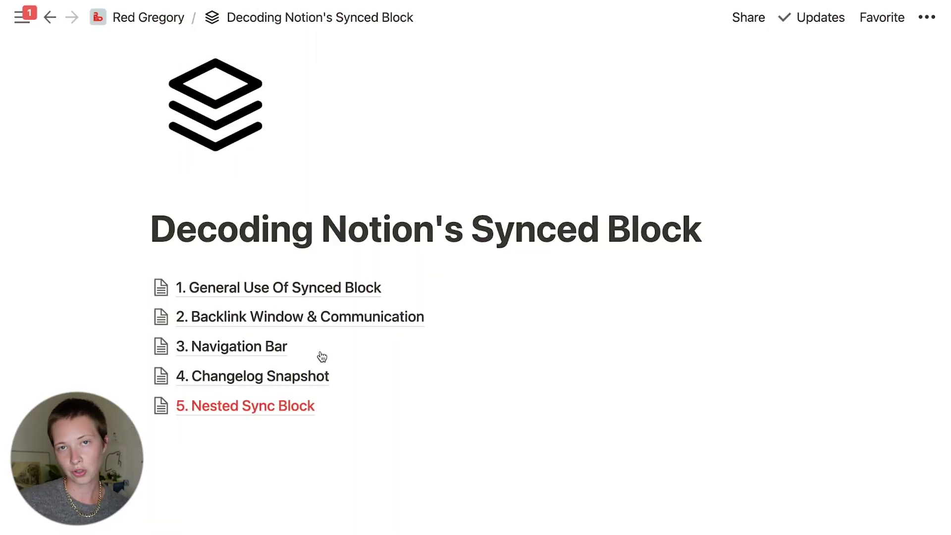
Open the '5. Nested Sync Block' page from the Decoding Notion's Synced Block page.
{"action": "left_click", "coordinate": [300, 406]}
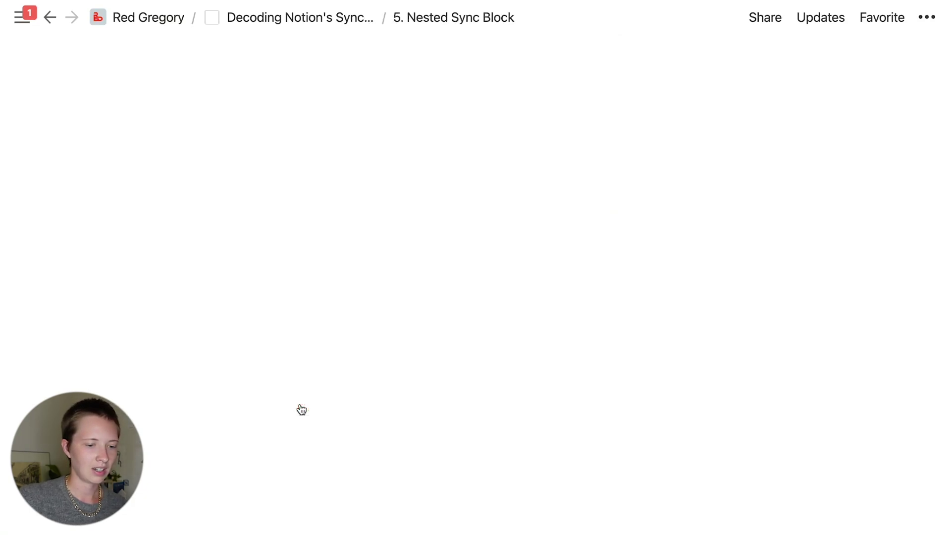
Insert a synced block below the to-do holding a toggle titled 'Parent toggle'.
{"action": "left_click", "coordinate": [300, 404]}
{"action": "type", "text": "/"}
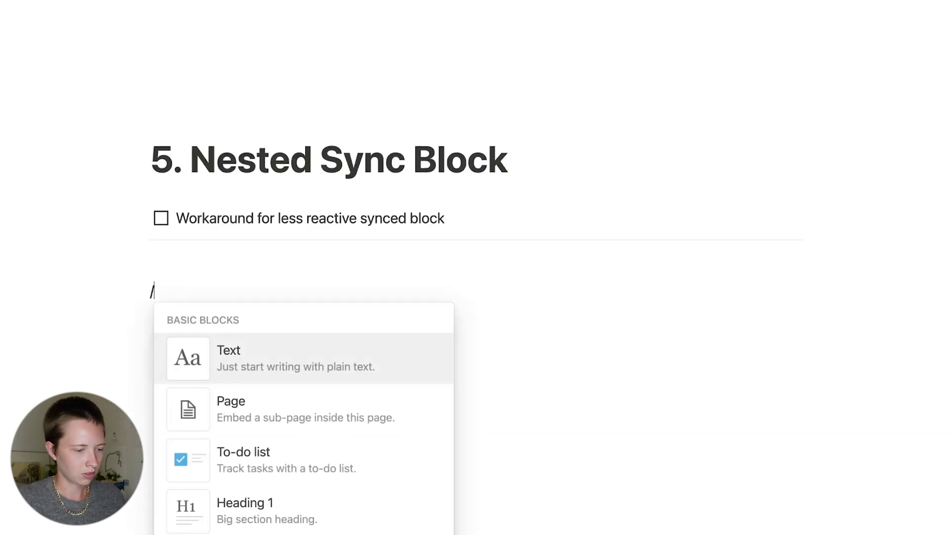
{"action": "type", "text": "sync"}
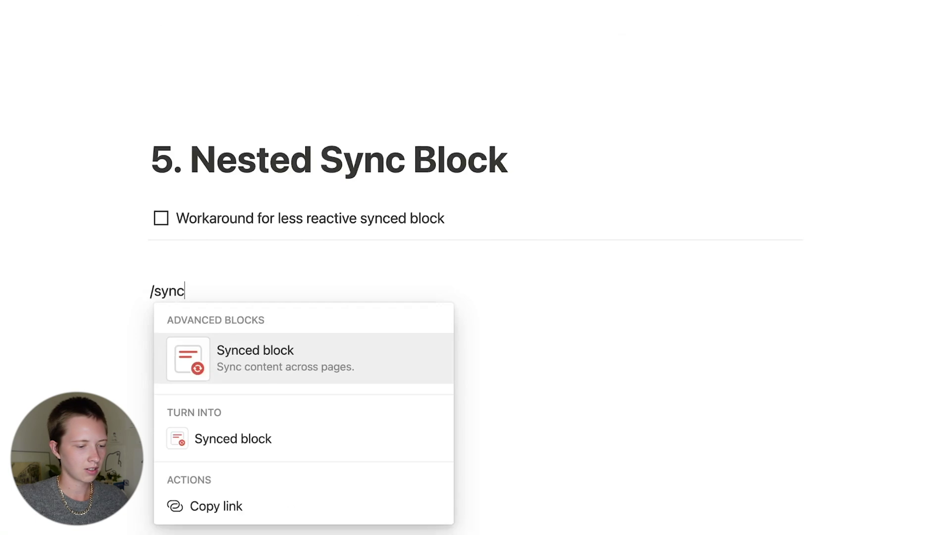
{"action": "key", "text": "Return"}
{"action": "type", "text": "T"}
{"action": "key", "text": "BackSpace"}
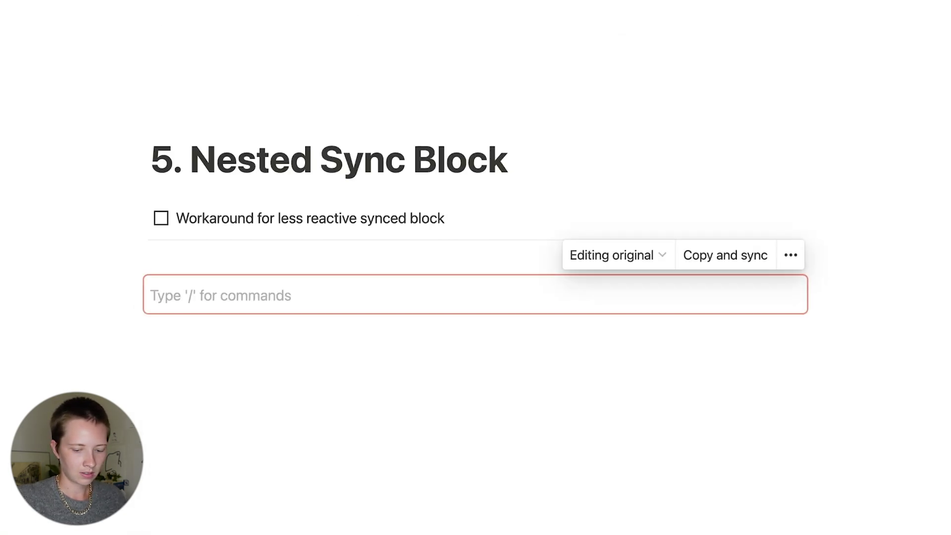
{"action": "type", "text": "> Pa"}
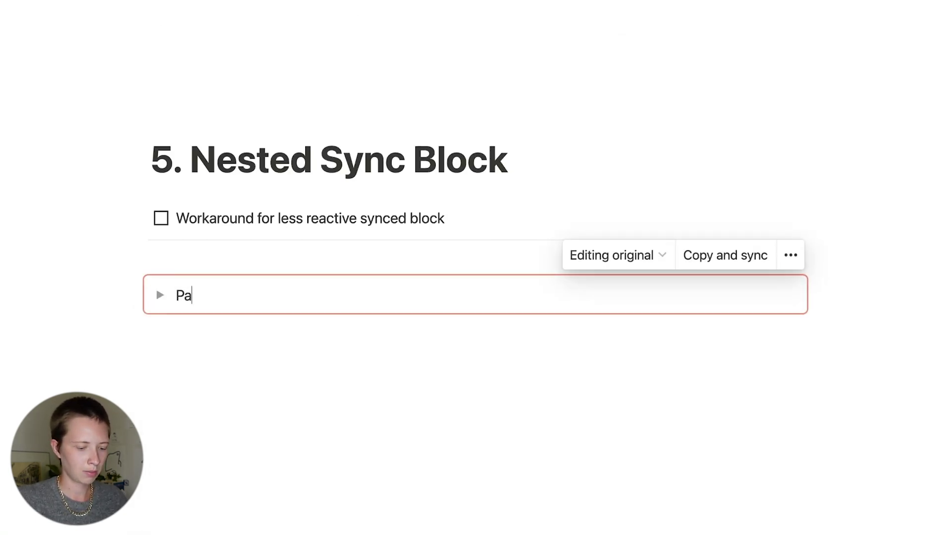
{"action": "type", "text": "rent toggle"}
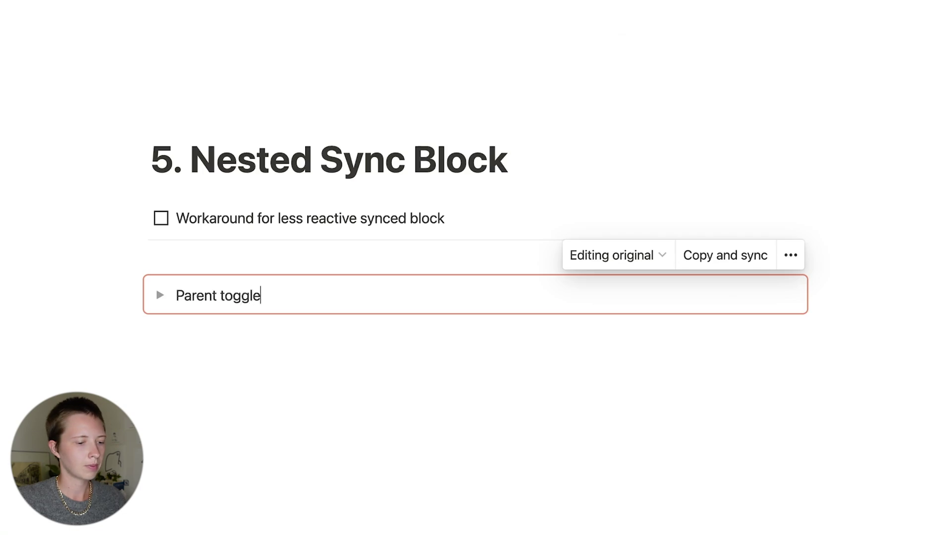
Nest a bullet 'I want to manipulate this without opening the toggle' inside Parent toggle.
{"action": "key", "text": "Return"}
{"action": "key", "text": "Tab"}
{"action": "type", "text": "/"}
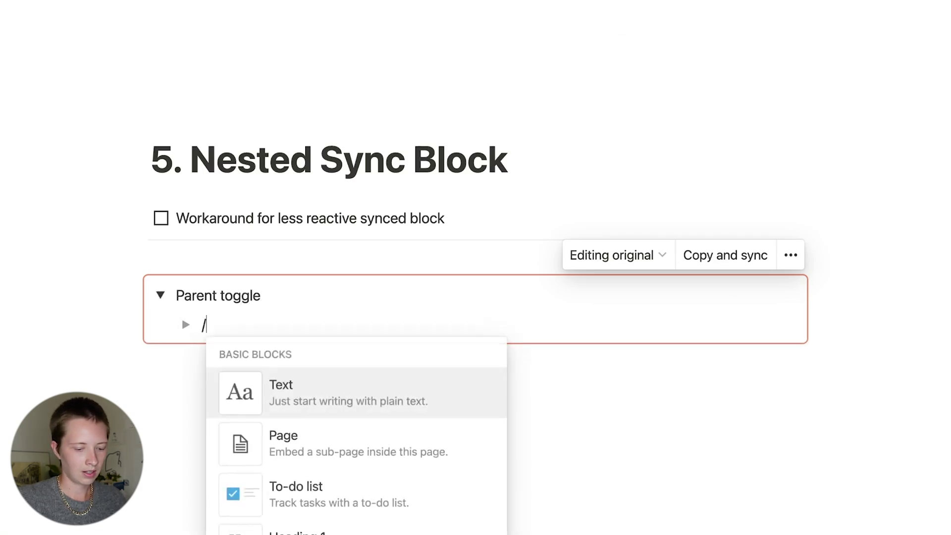
{"action": "type", "text": "intobull"}
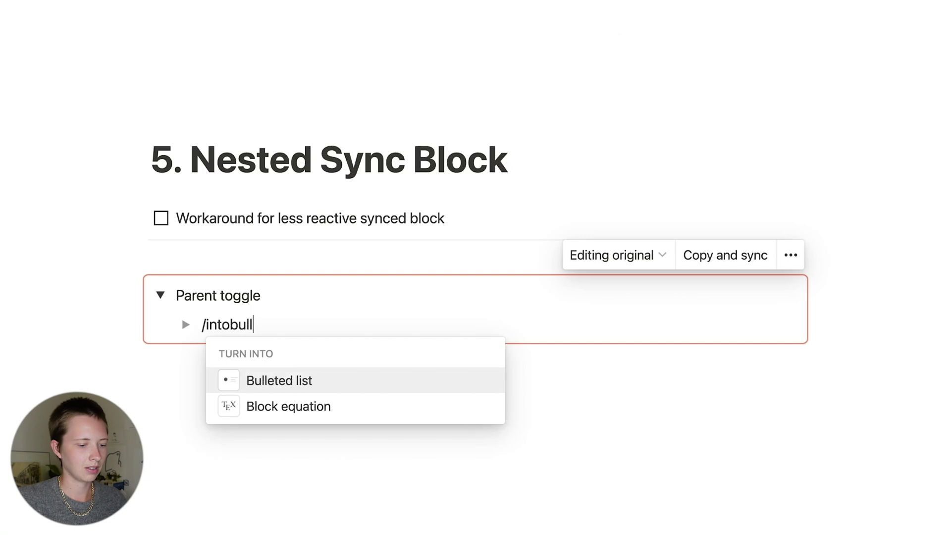
{"action": "key", "text": "Return"}
{"action": "type", "text": "I"}
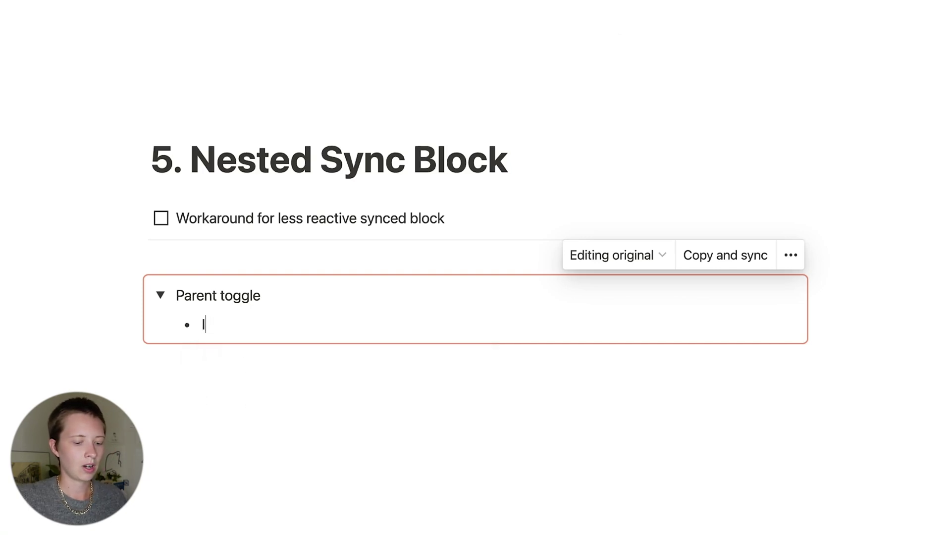
{"action": "type", "text": " want to "}
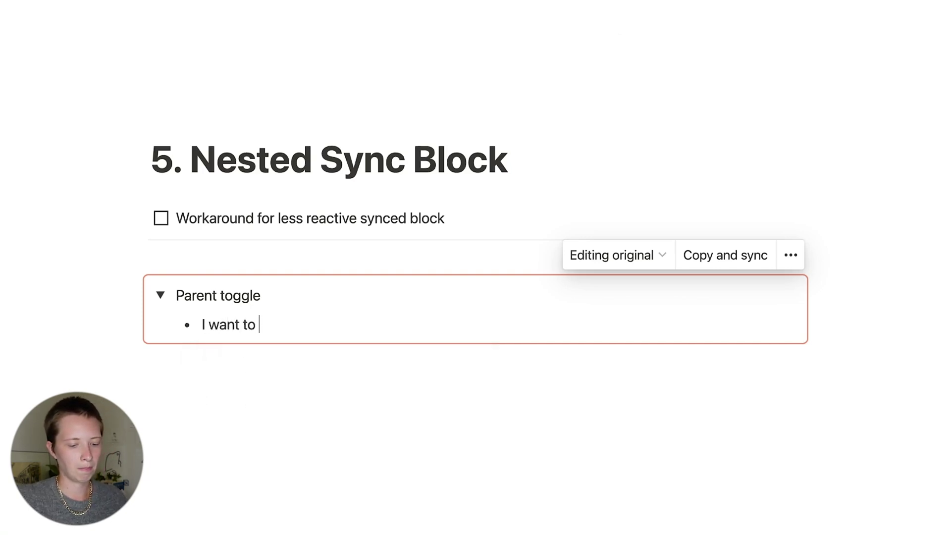
{"action": "type", "text": "manipulat"}
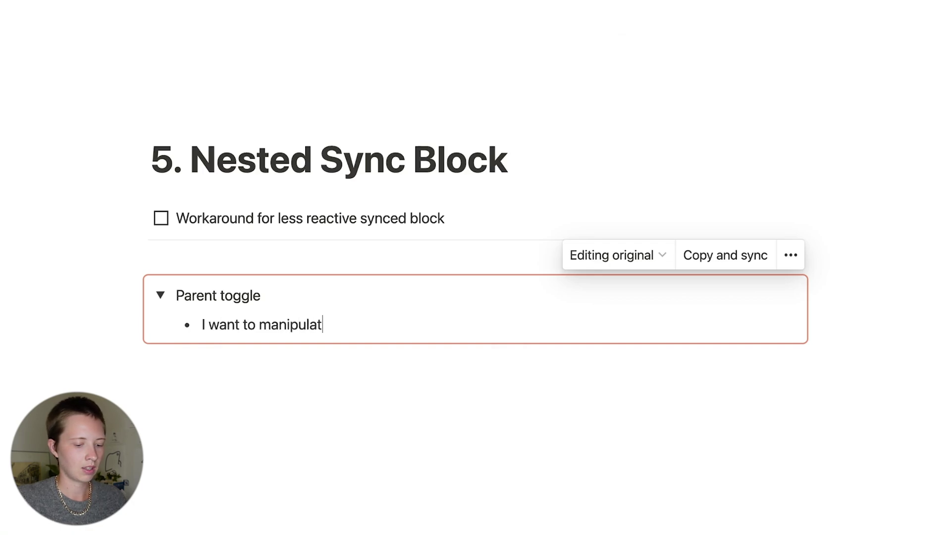
{"action": "type", "text": "e this "}
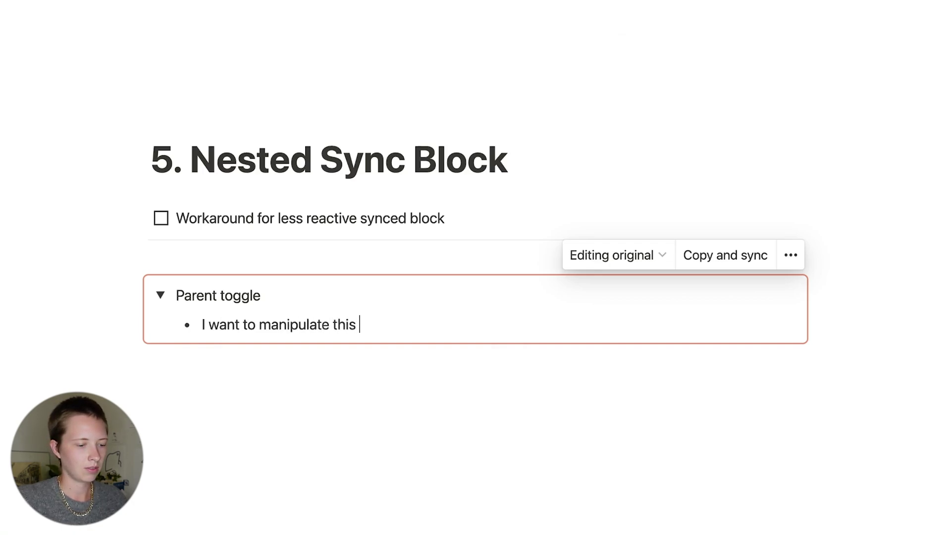
{"action": "type", "text": "without "}
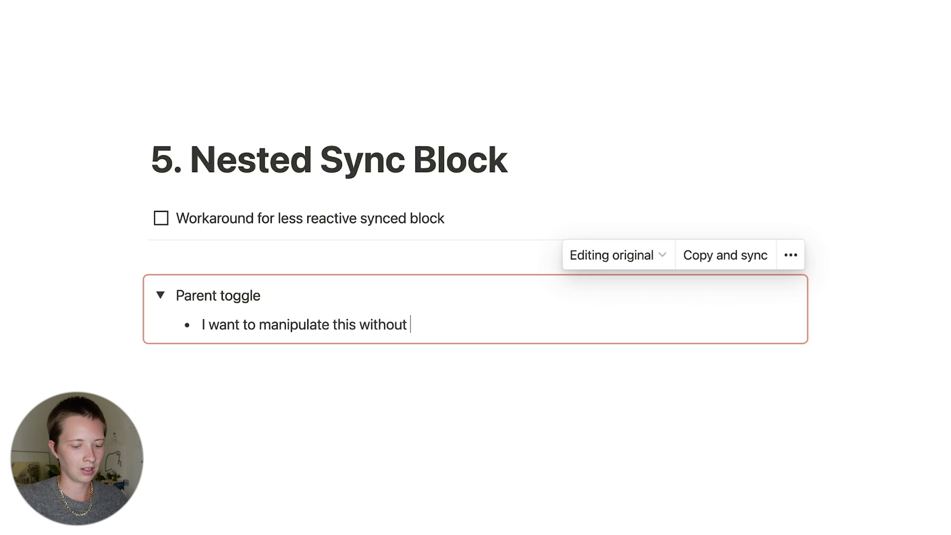
{"action": "type", "text": "opening the toggle"}
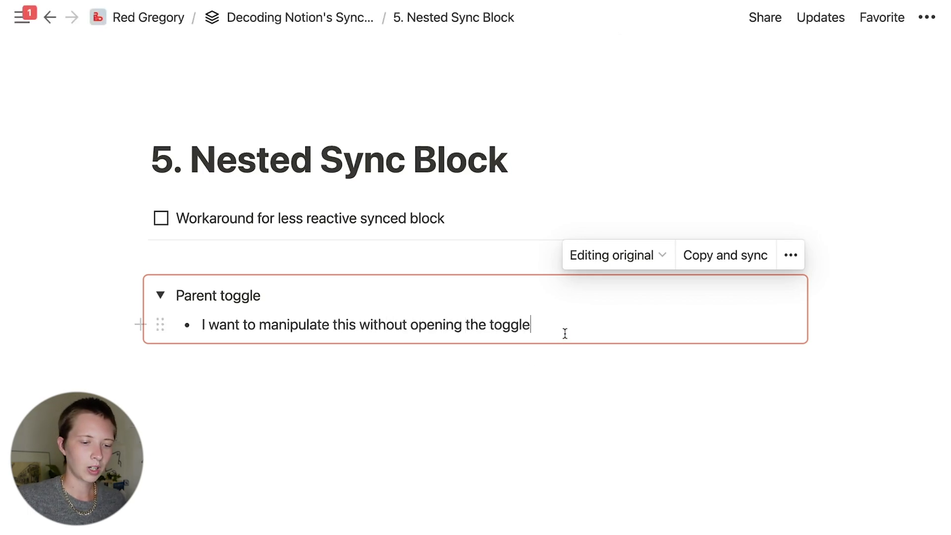
{"action": "left_click_drag", "start_coordinate": [98, 344], "coordinate": [227, 329]}
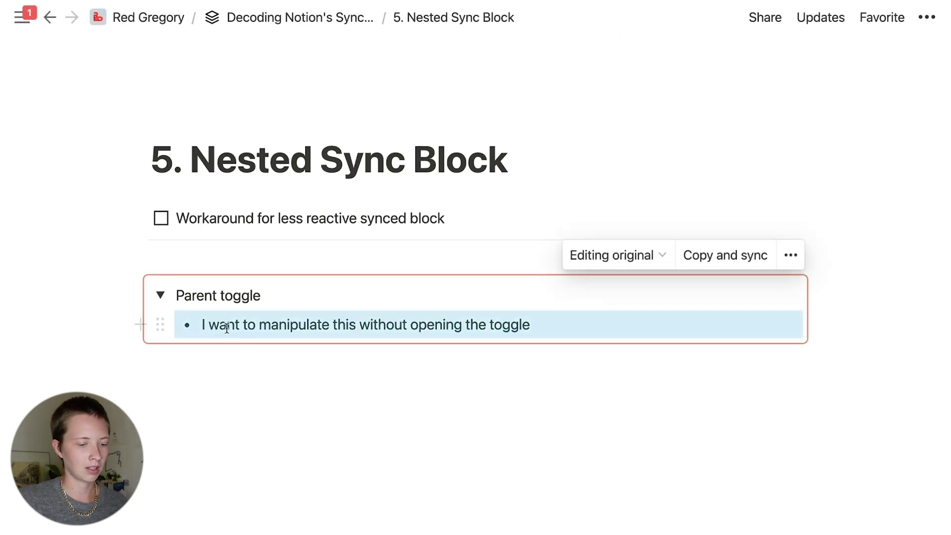
Paste a copy of the bullet below, turn it into a synced block, and copy-and-sync it.
{"action": "key", "text": "ctrl+c"}
{"action": "left_click", "coordinate": [149, 385]}
{"action": "key", "text": "ctrl+v"}
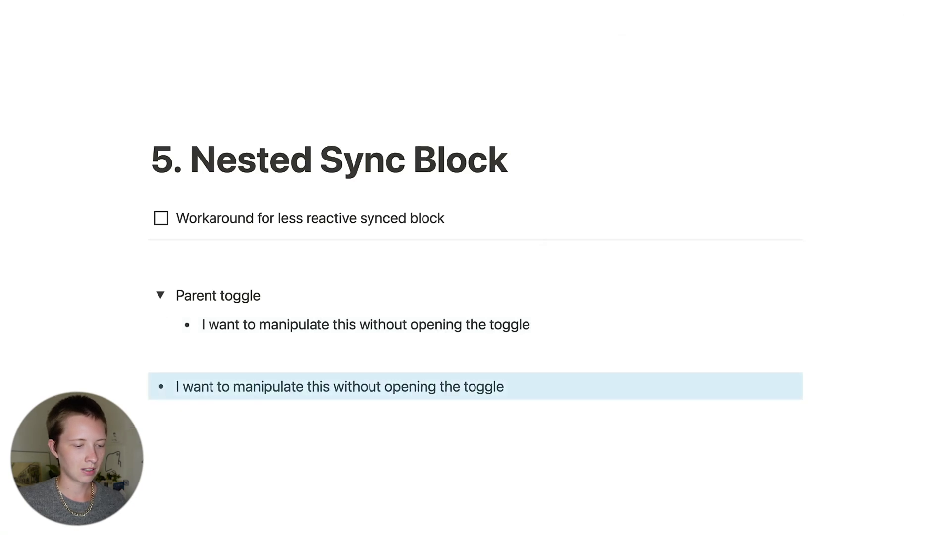
{"action": "left_click", "coordinate": [134, 386]}
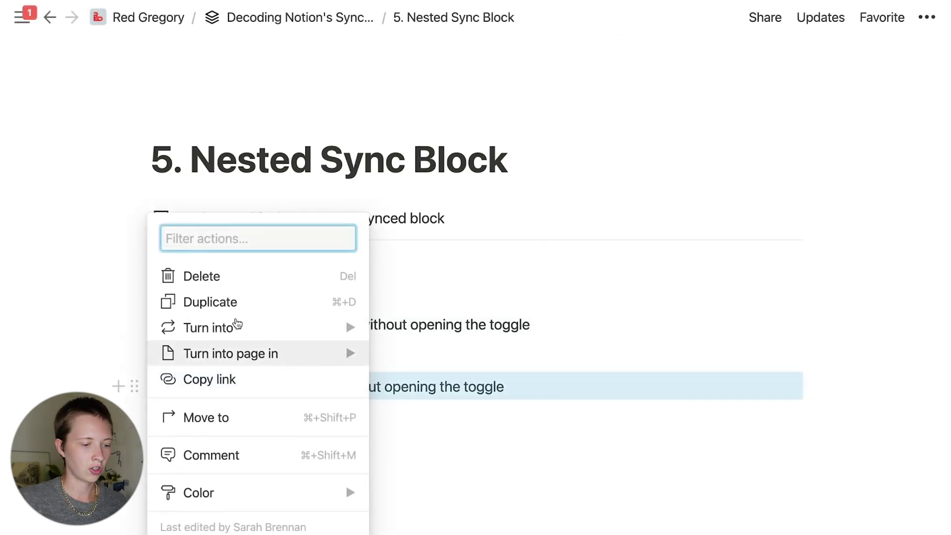
{"action": "mouse_move", "coordinate": [268, 328]}
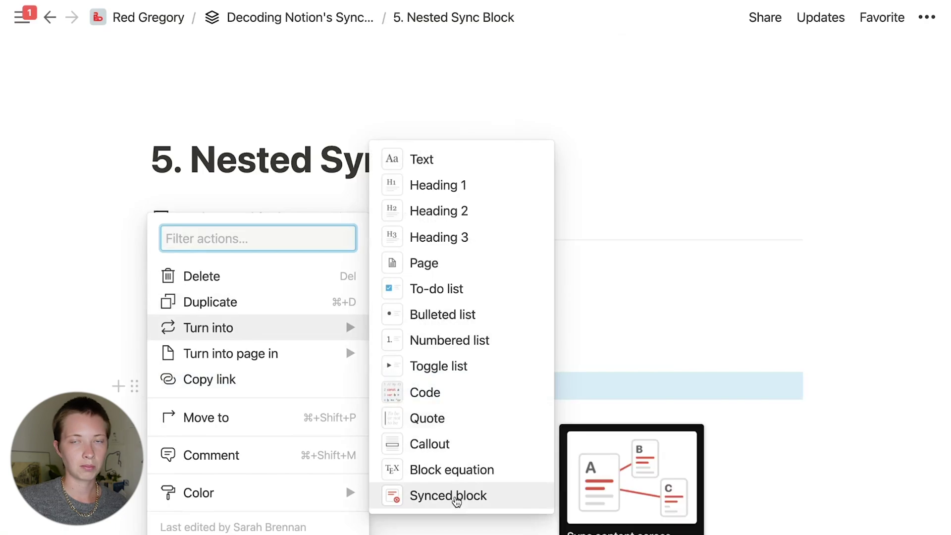
{"action": "left_click", "coordinate": [456, 495]}
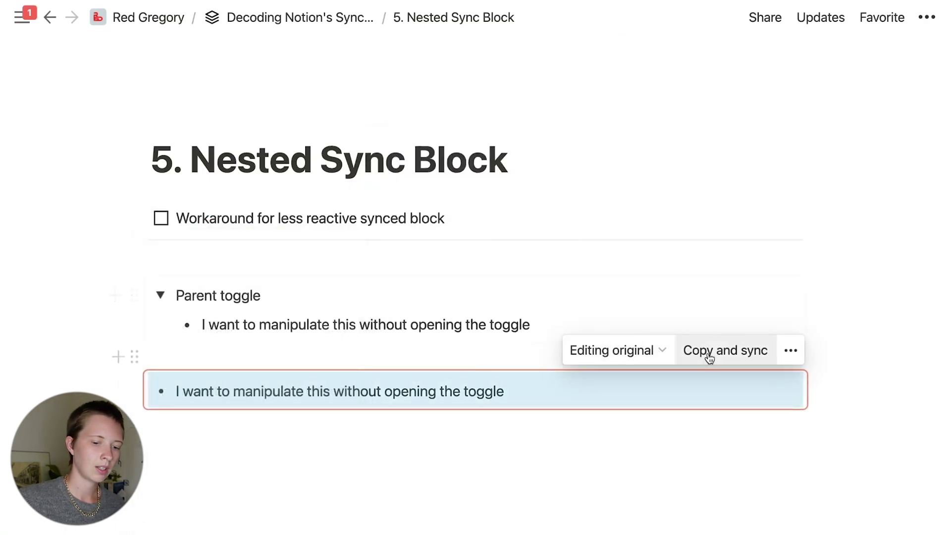
{"action": "left_click", "coordinate": [712, 356]}
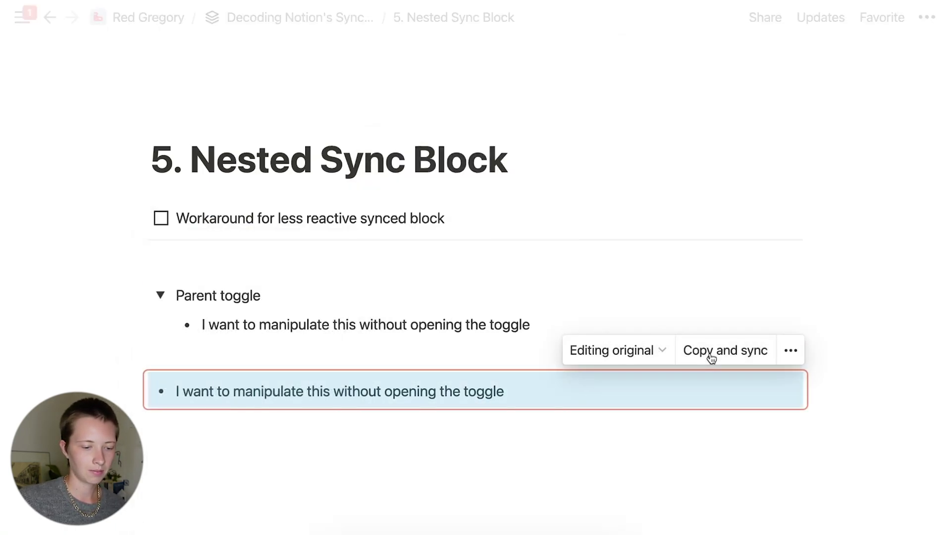
Delete the original nested bullet from inside Parent toggle.
{"action": "left_click", "coordinate": [532, 324]}
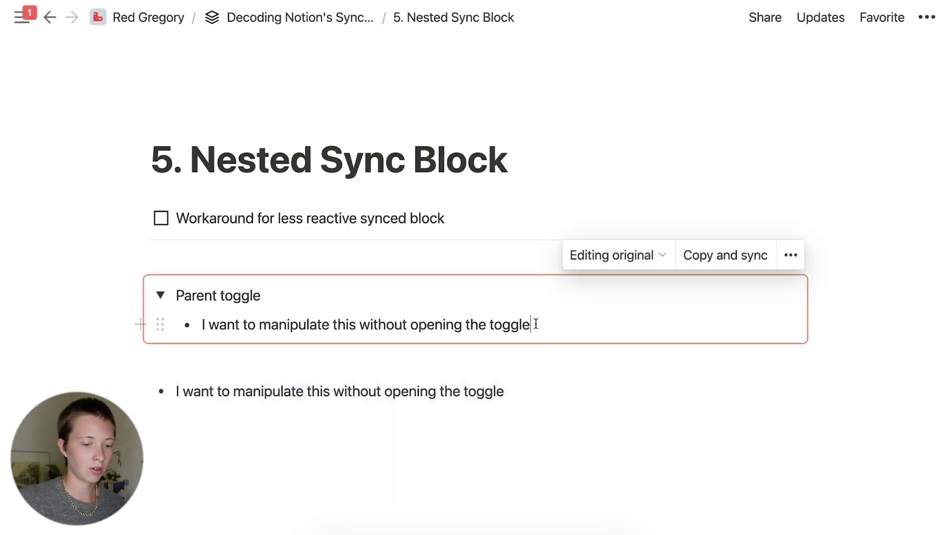
{"action": "left_click_drag", "start_coordinate": [531, 324], "coordinate": [177, 325]}
{"action": "key", "text": "BackSpace"}
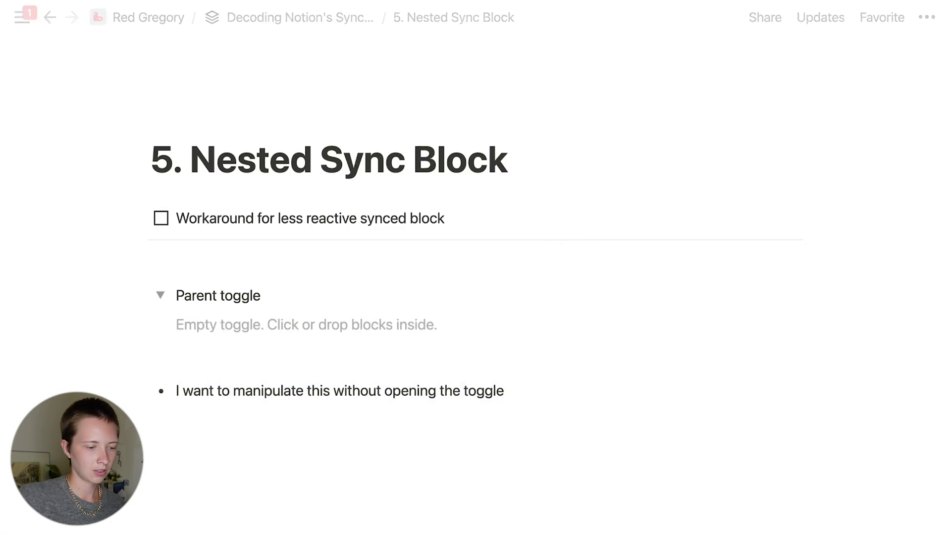
Put the synced bullet in Parent toggle and append '. Now I can edit remotely, but only the bulle' to the lower copy.
{"action": "left_click", "coordinate": [246, 325]}
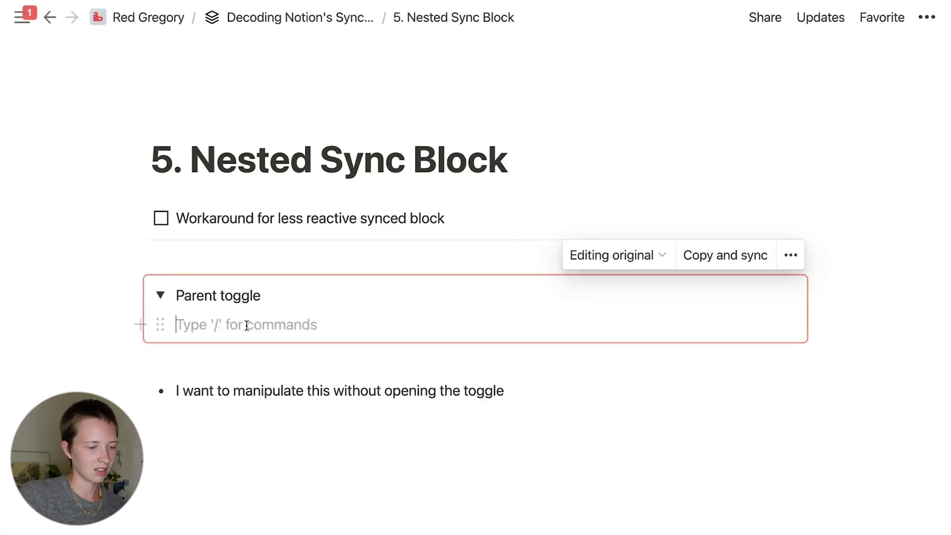
{"action": "key", "text": "ctrl+z"}
{"action": "left_click", "coordinate": [509, 395]}
{"action": "type", "text": "."}
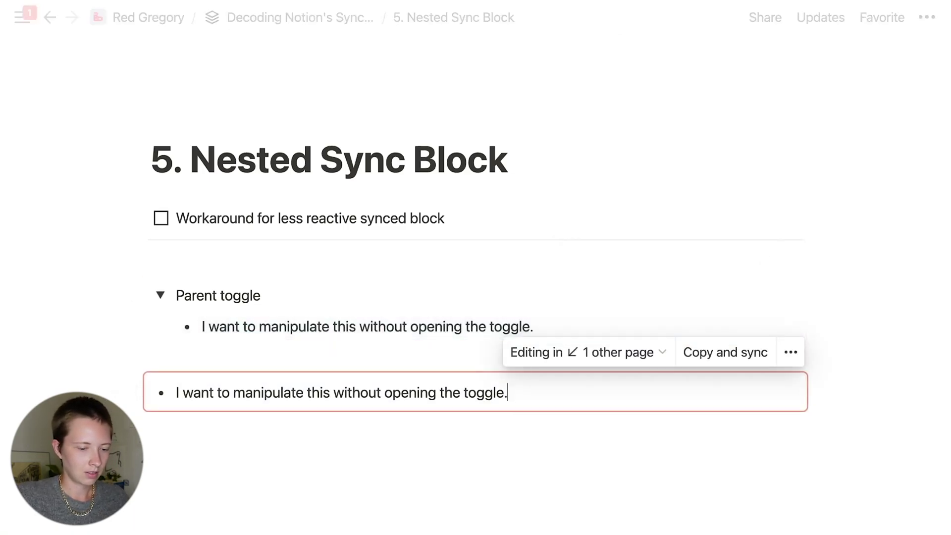
{"action": "type", "text": " Now "}
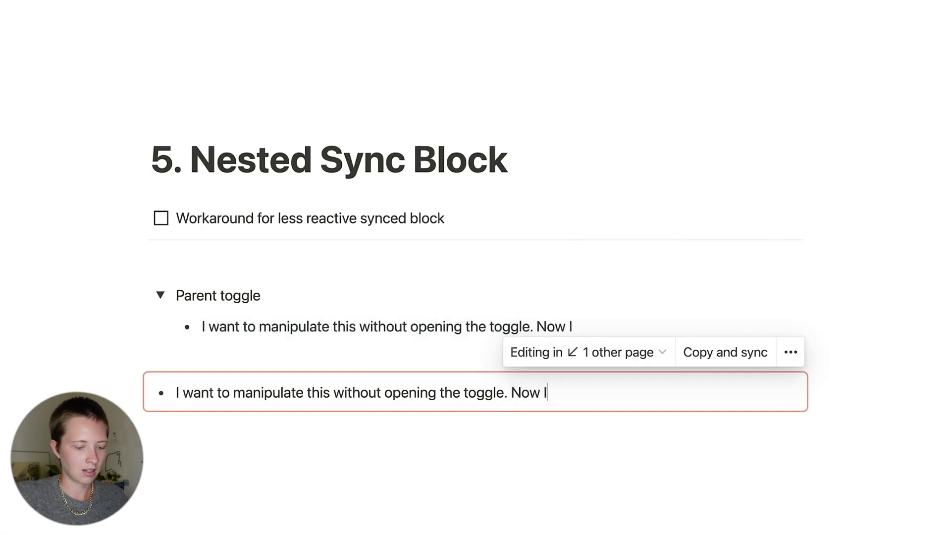
{"action": "type", "text": "I can edit "}
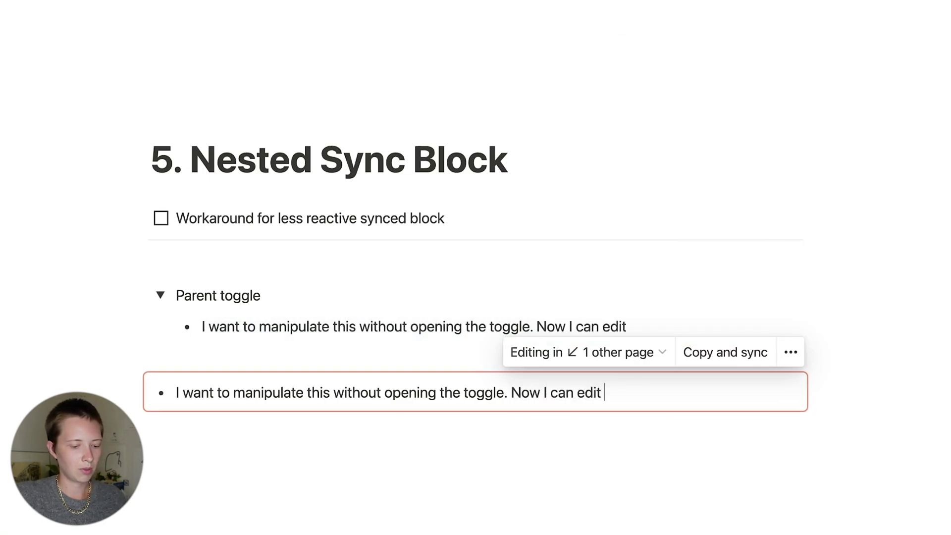
{"action": "type", "text": "remotely, but onl"}
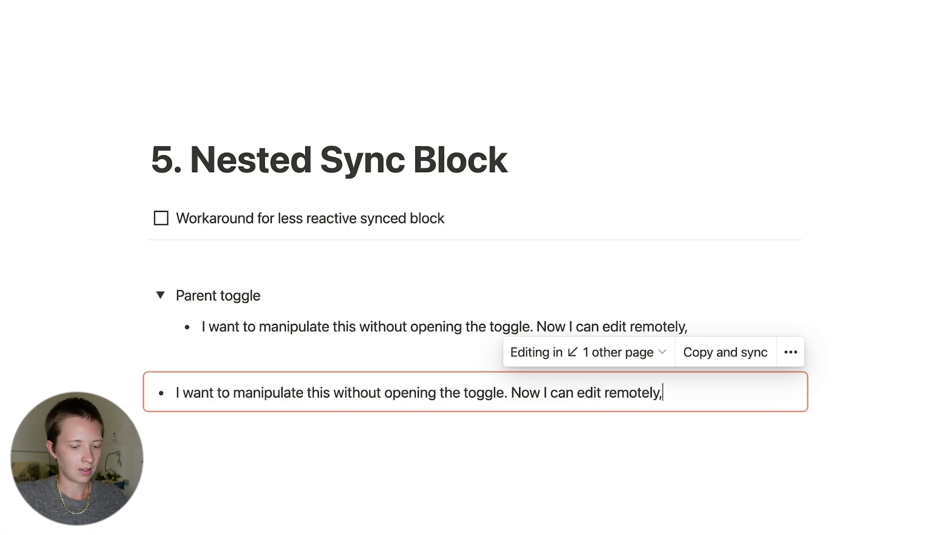
{"action": "type", "text": "y the bullet point."}
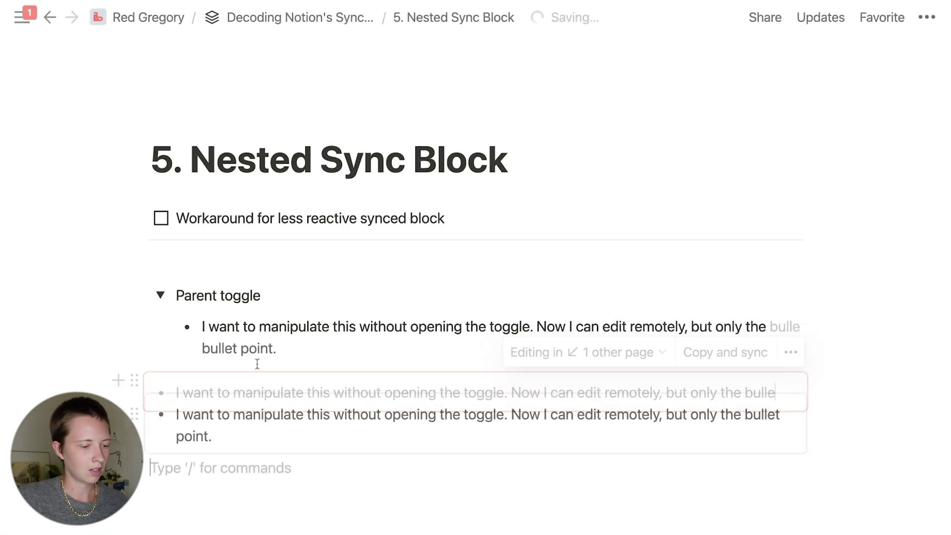
With Parent toggle collapsed, add 'I can still edit' to the lower bullet, then expand to confirm the mirror.
{"action": "left_click", "coordinate": [159, 295]}
{"action": "left_click", "coordinate": [248, 388]}
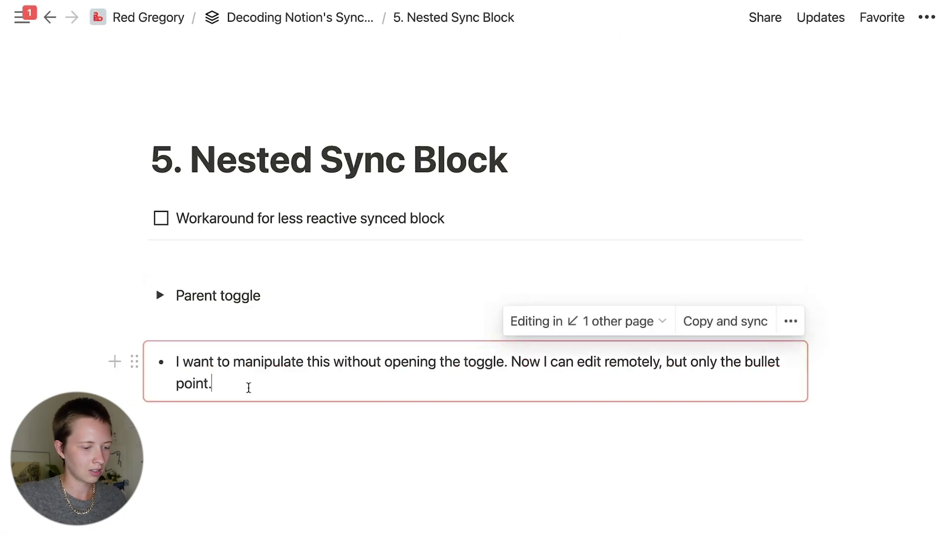
{"action": "type", "text": "I can sti"}
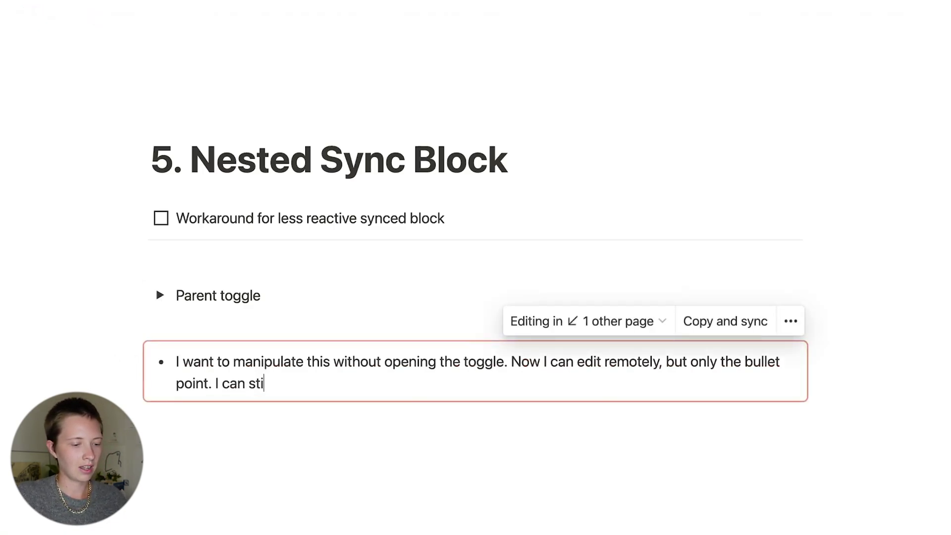
{"action": "type", "text": "ll edit"}
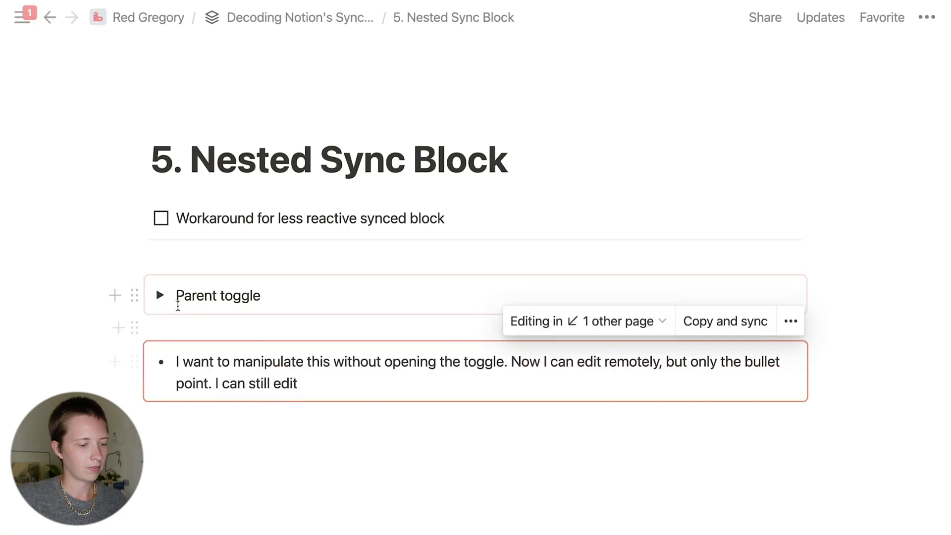
{"action": "left_click", "coordinate": [159, 296]}
{"action": "scroll", "coordinate": [396, 327], "scroll_direction": "down", "scroll_amount": 2}
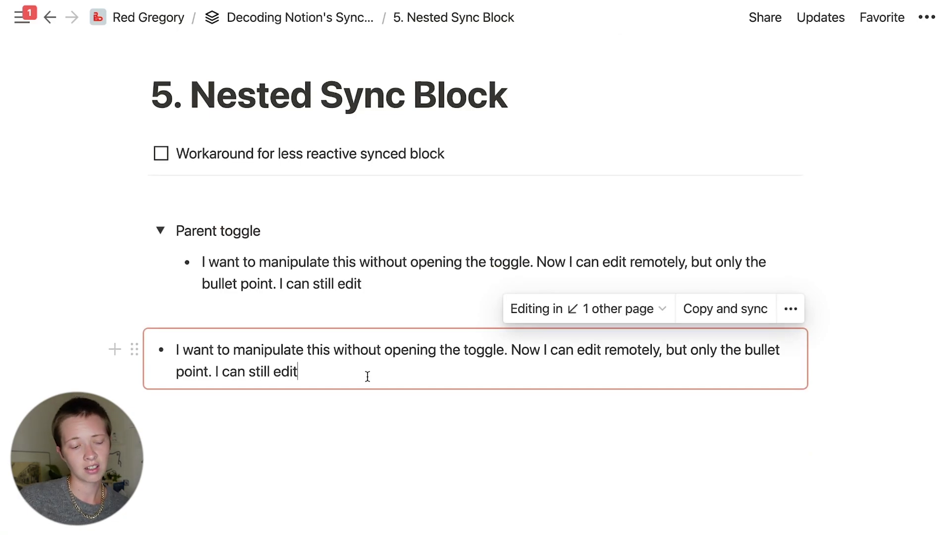
{"action": "left_click", "coordinate": [349, 262]}
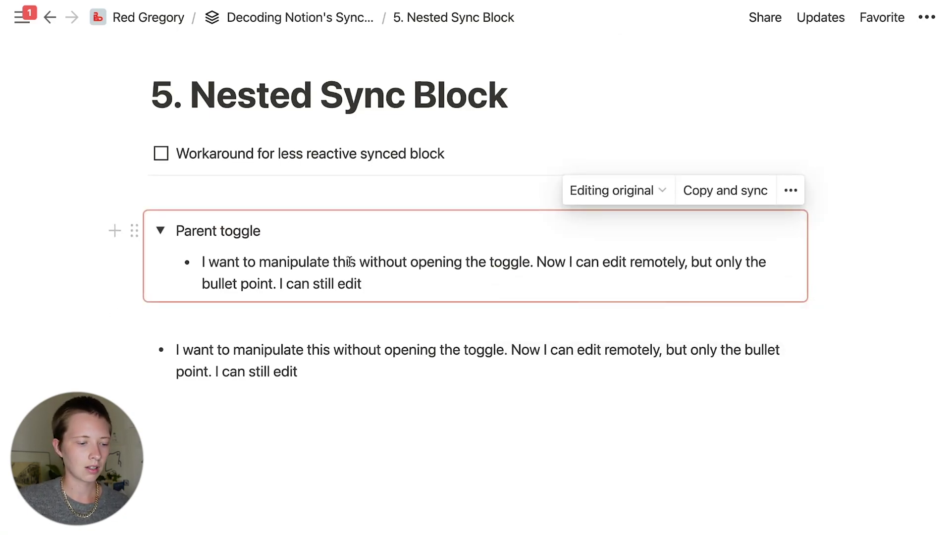
{"action": "triple_click", "coordinate": [316, 282]}
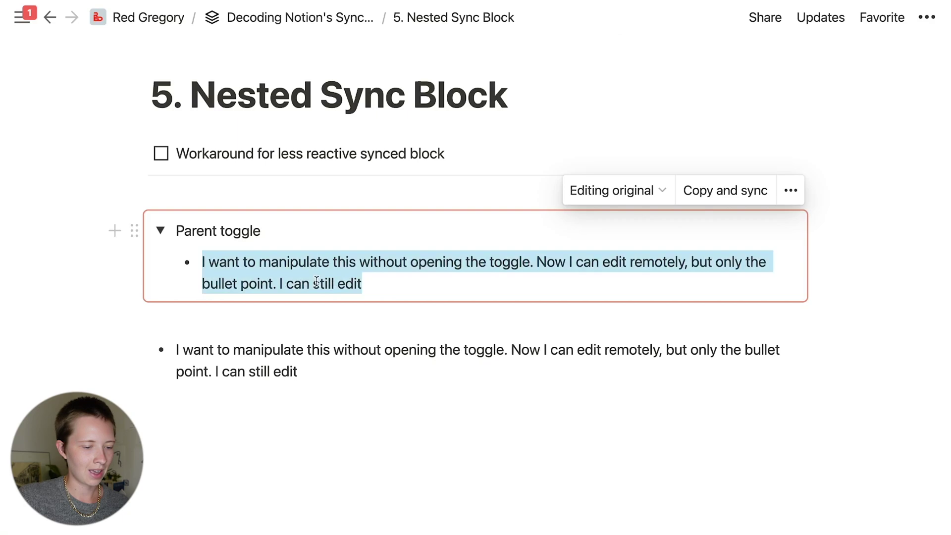
{"action": "left_click", "coordinate": [299, 273]}
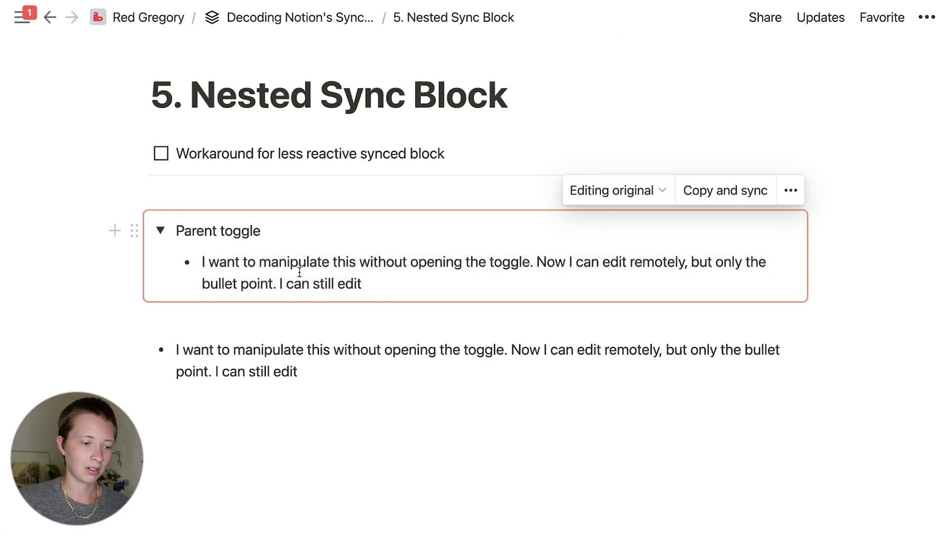
{"action": "type", "text": "the"}
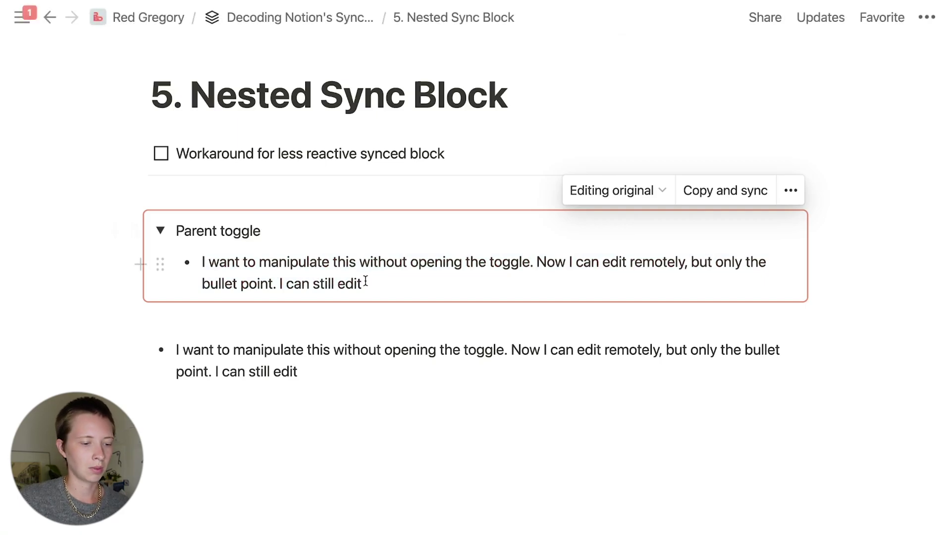
{"action": "left_click", "coordinate": [369, 381]}
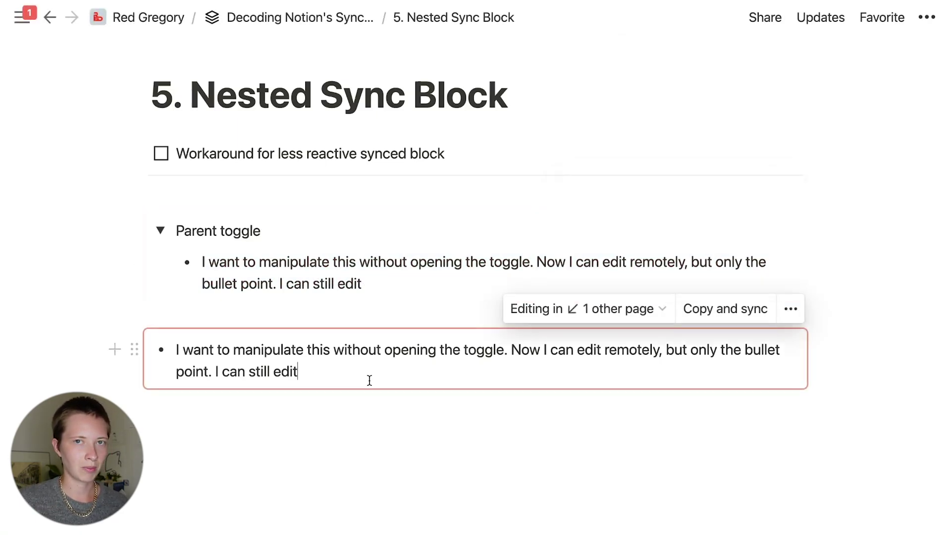
{"action": "left_click", "coordinate": [410, 279]}
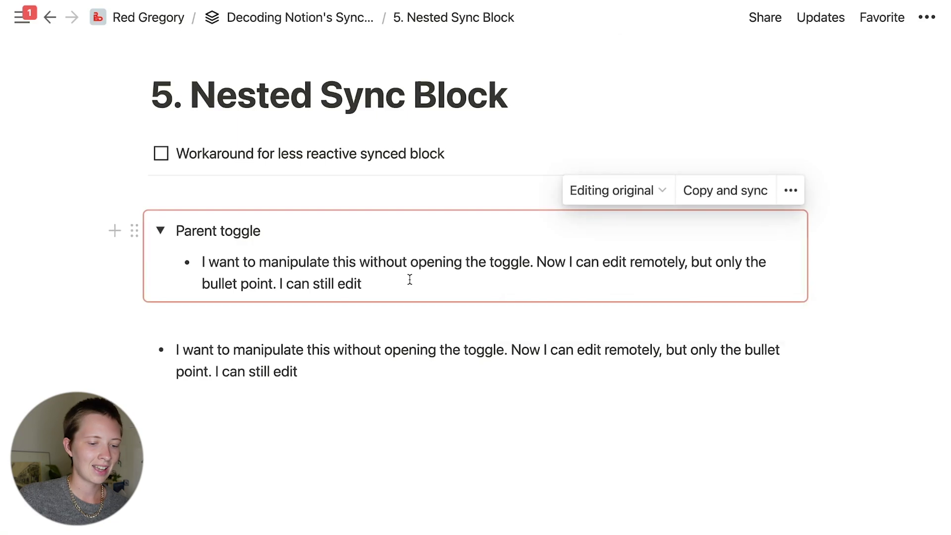
{"action": "double_click", "coordinate": [347, 284]}
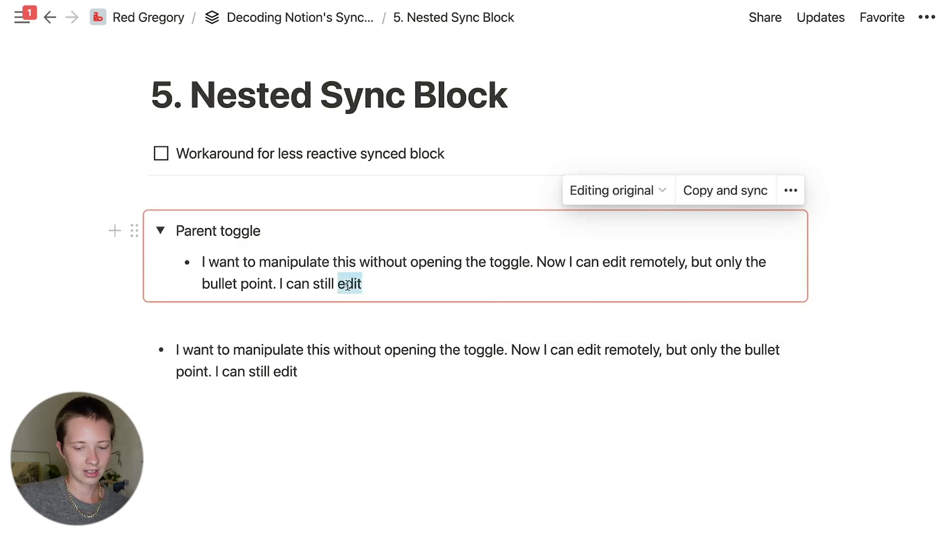
{"action": "key", "text": "ctrl+z"}
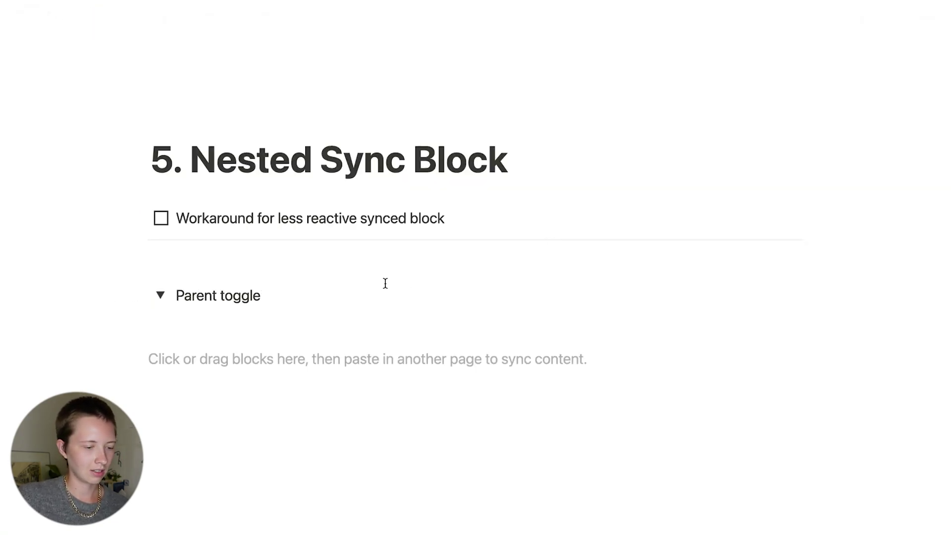
{"action": "key", "text": "ctrl+shift+z"}
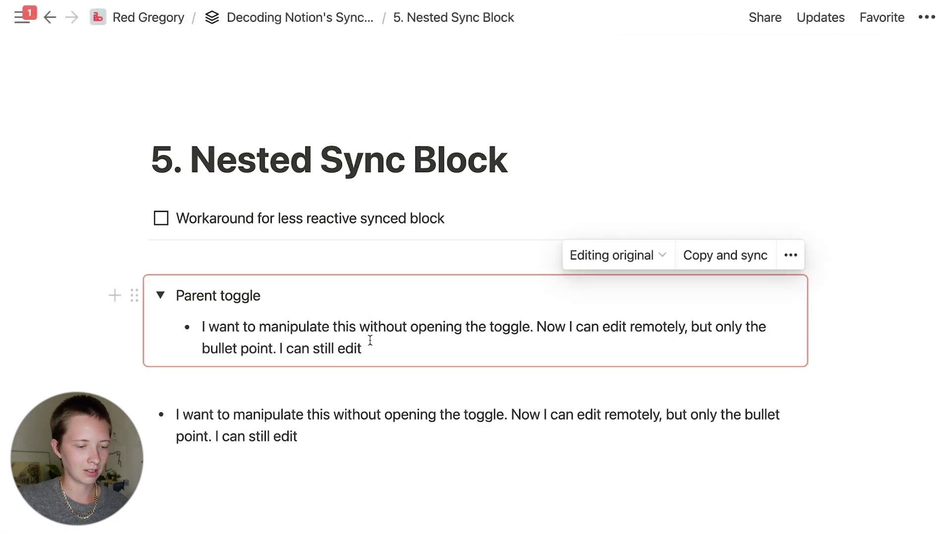
{"action": "scroll", "coordinate": [357, 361], "scroll_direction": "down", "scroll_amount": 2}
{"action": "left_click", "coordinate": [350, 387]}
Add the bullet 'Two blocks inside this toggle' to the lower synced block, restoring it after a test deletion.
{"action": "key", "text": "Return"}
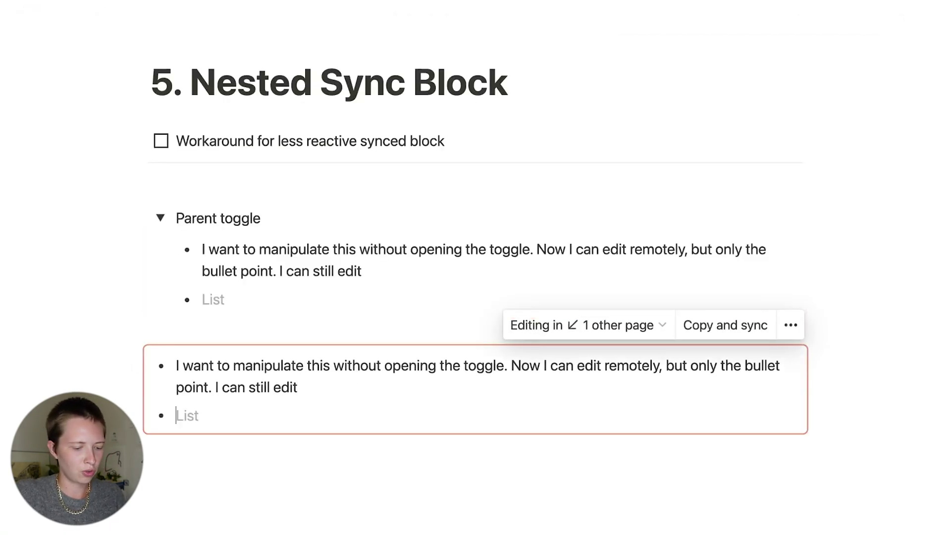
{"action": "type", "text": "Two blocks inside this toggle"}
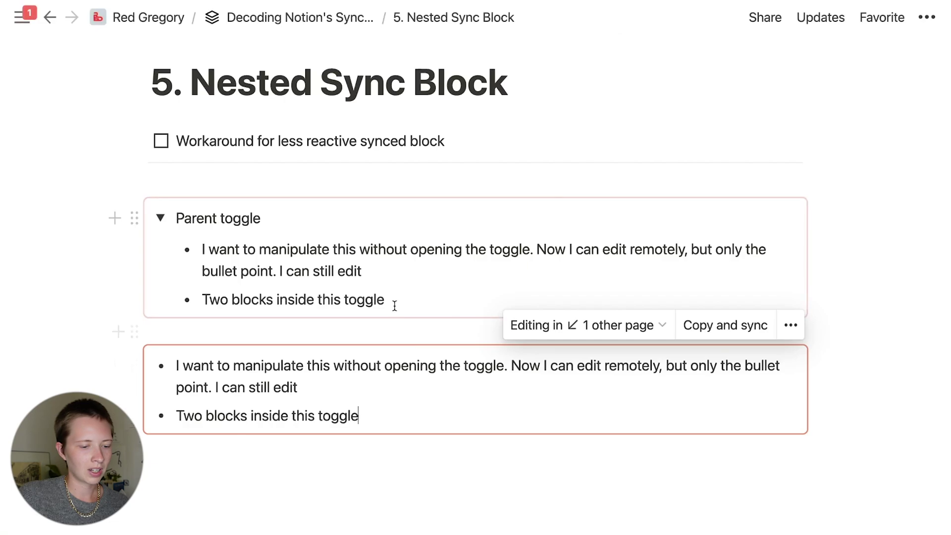
{"action": "left_click", "coordinate": [393, 305]}
{"action": "triple_click", "coordinate": [352, 302]}
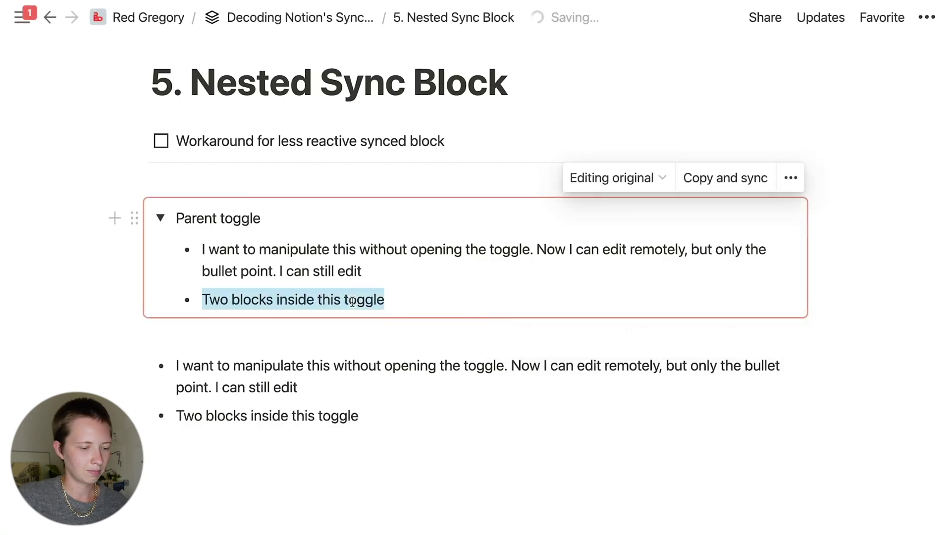
{"action": "key", "text": "BackSpace"}
{"action": "key", "text": "BackSpace"}
{"action": "key", "text": "BackSpace"}
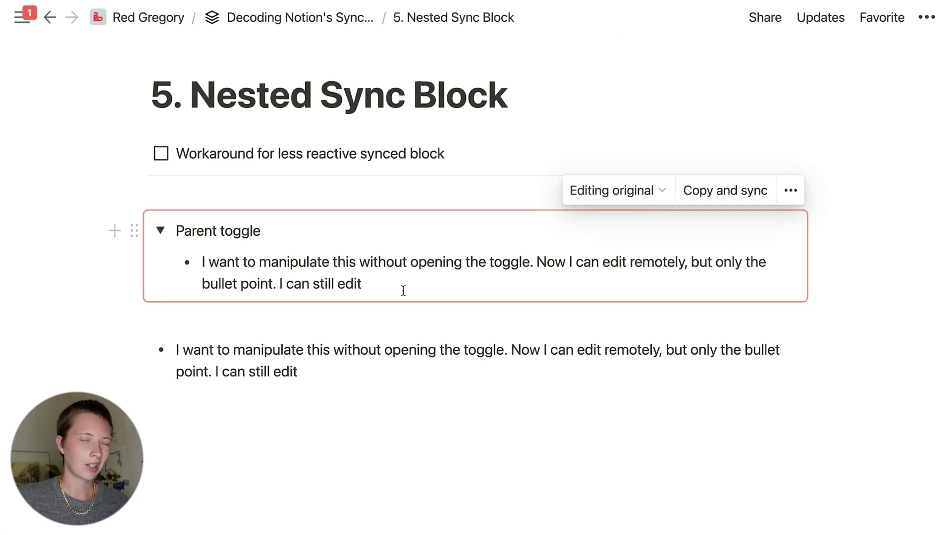
{"action": "key", "text": "super+z"}
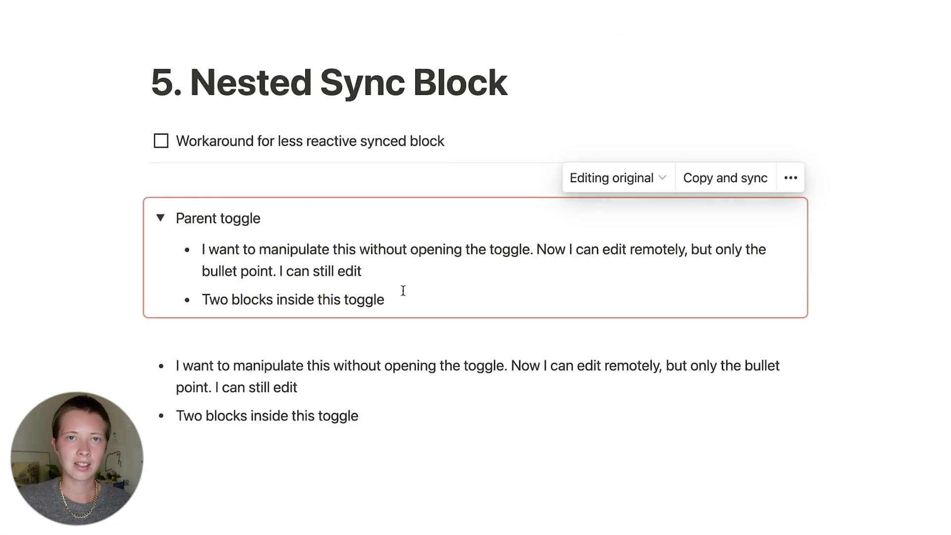
{"action": "left_click", "coordinate": [441, 417]}
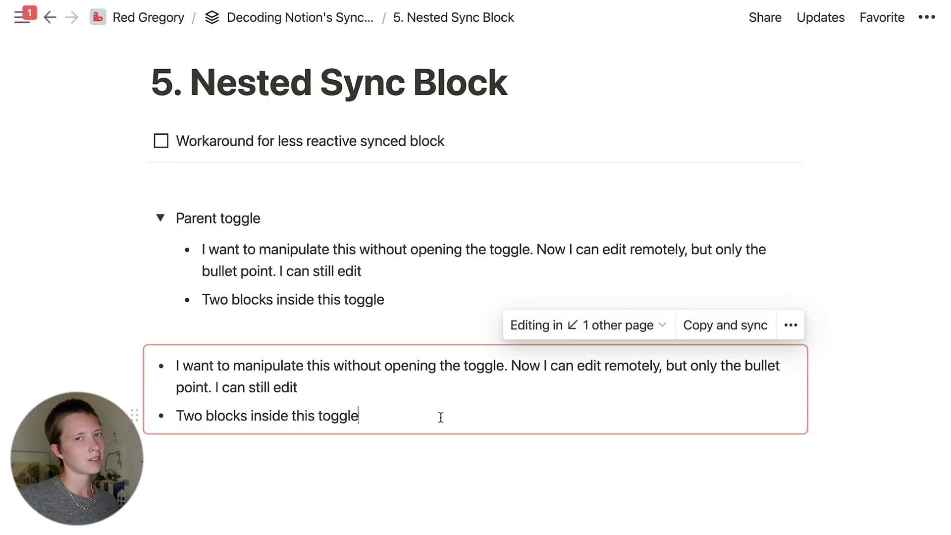